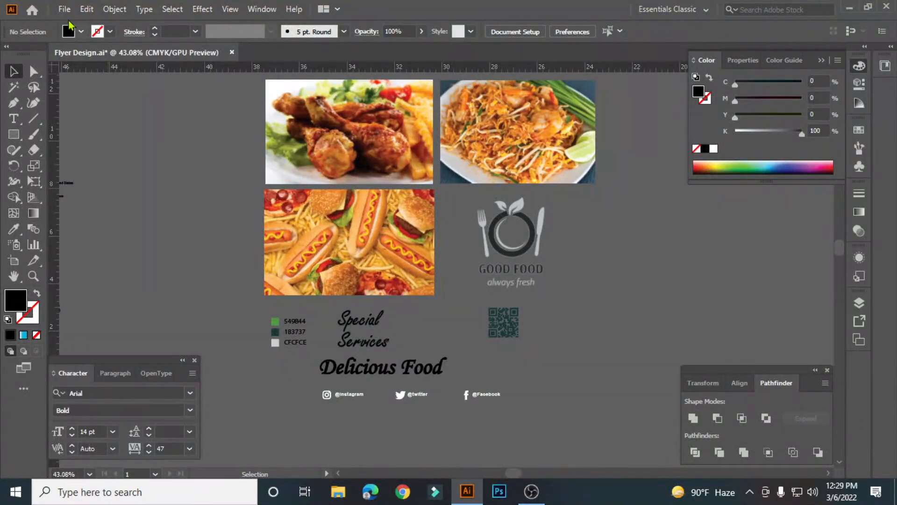
Step: Start a new print document from the A4 preset and set its units to inches
click(65, 9)
click(65, 9)
click(65, 9)
click(84, 25)
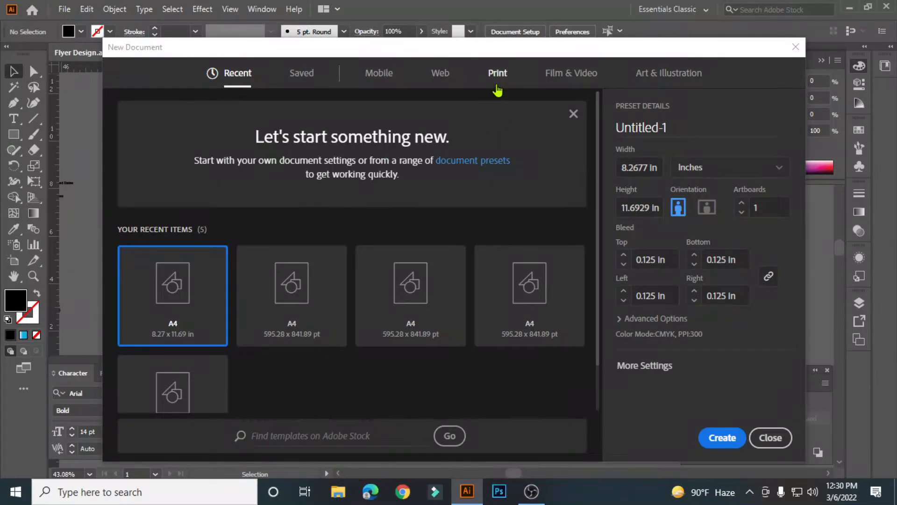
click(498, 86)
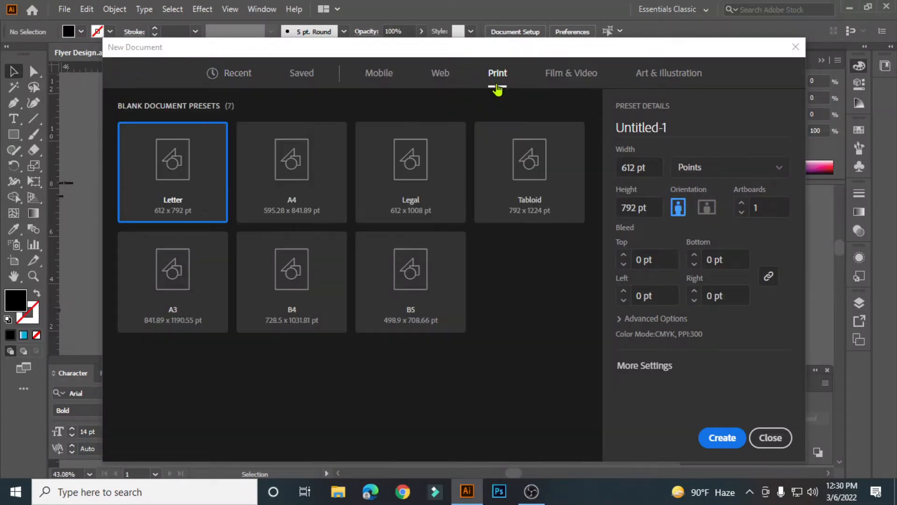
click(701, 168)
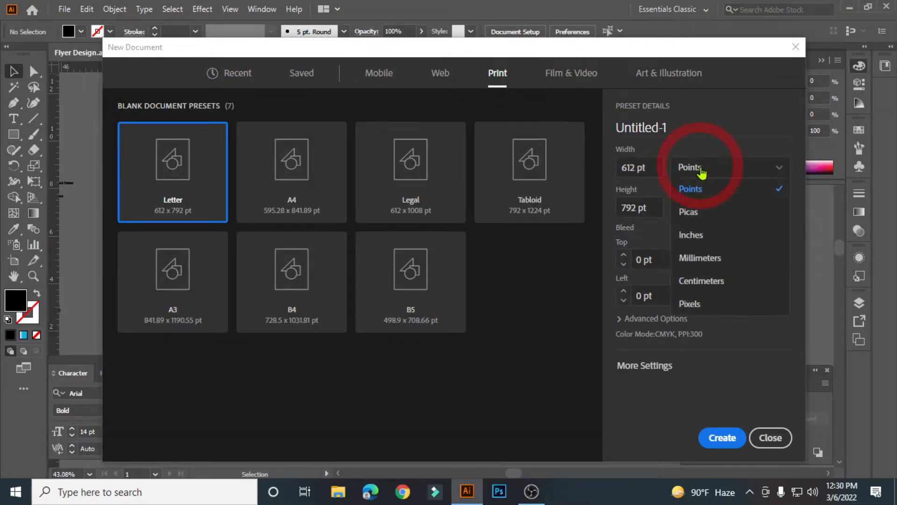
click(698, 236)
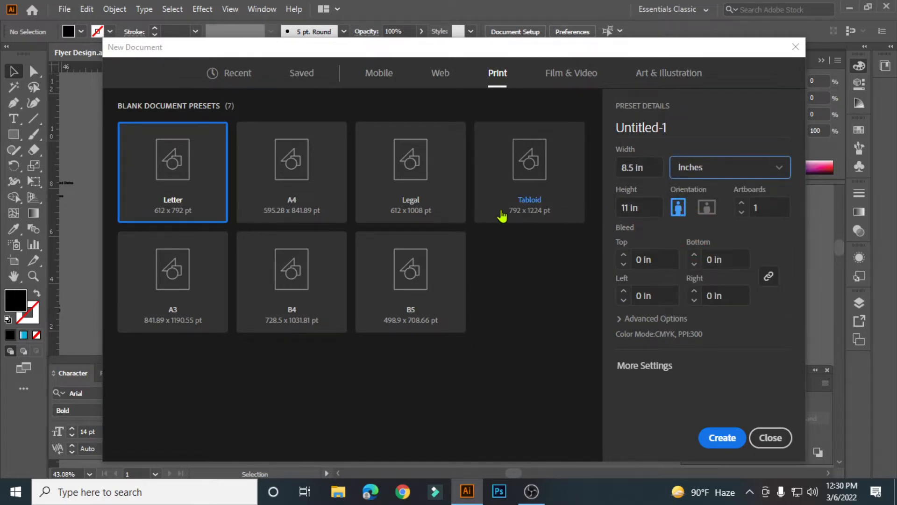
click(308, 204)
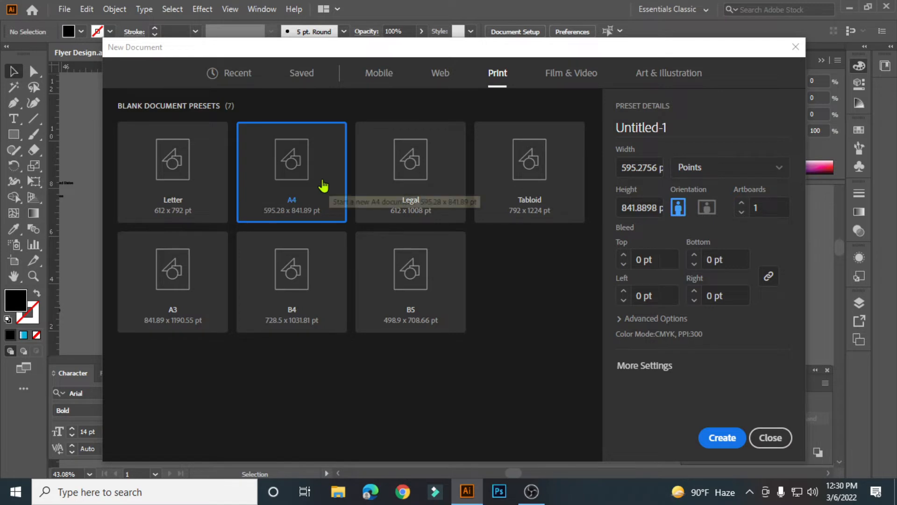
click(716, 165)
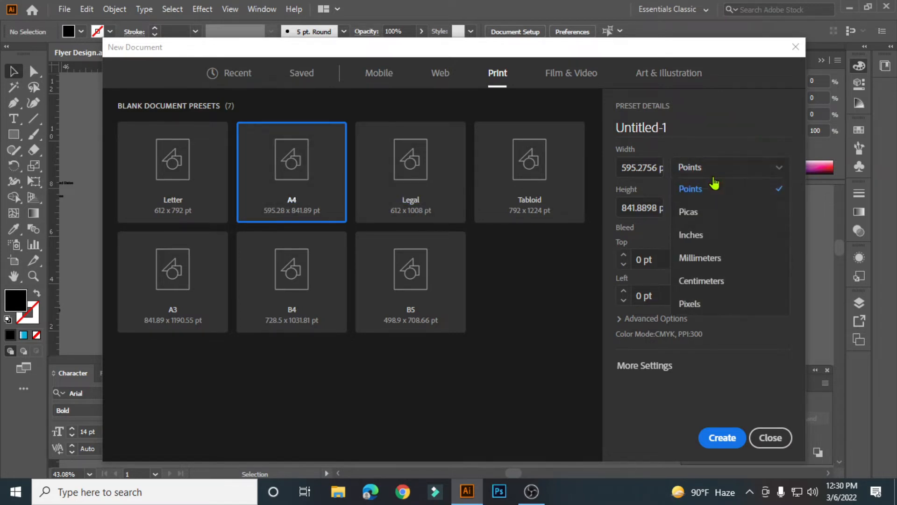
click(705, 233)
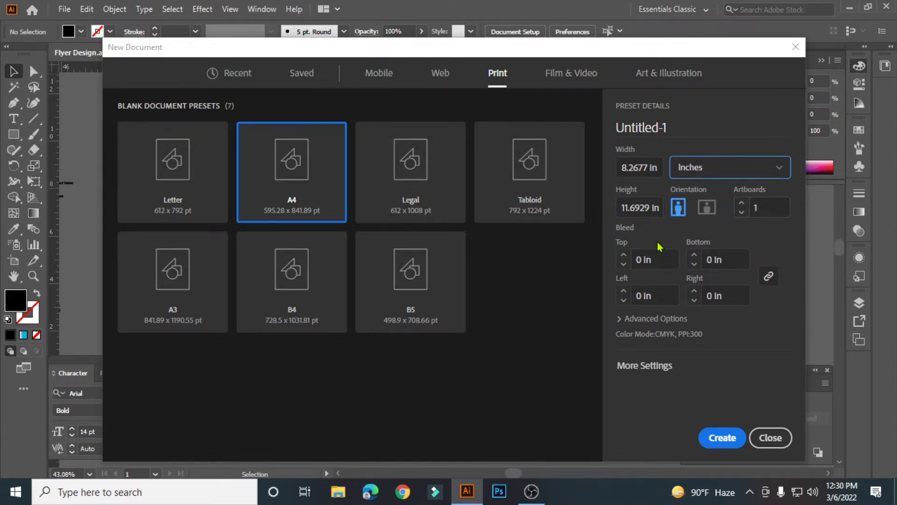
Step: Set the bleed to 0.125 in on all four sides and create the CMYK document
double_click(643, 260)
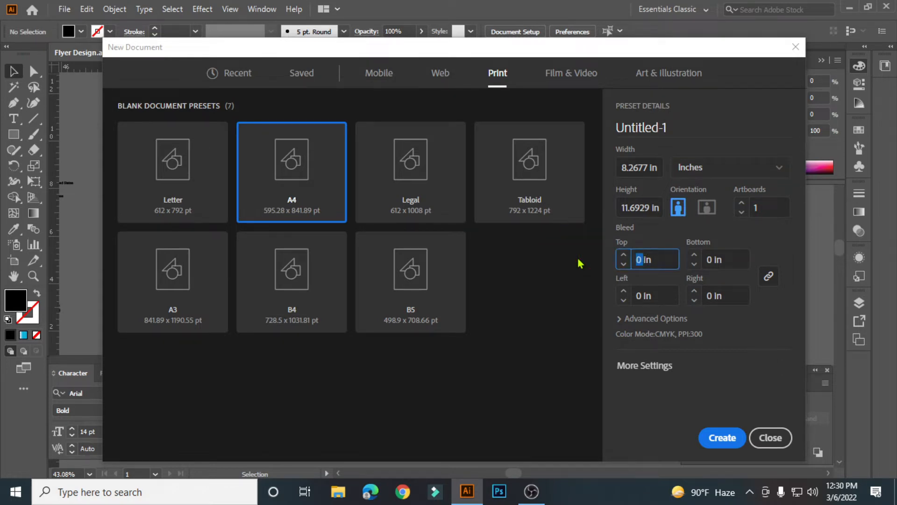
text(0.125)
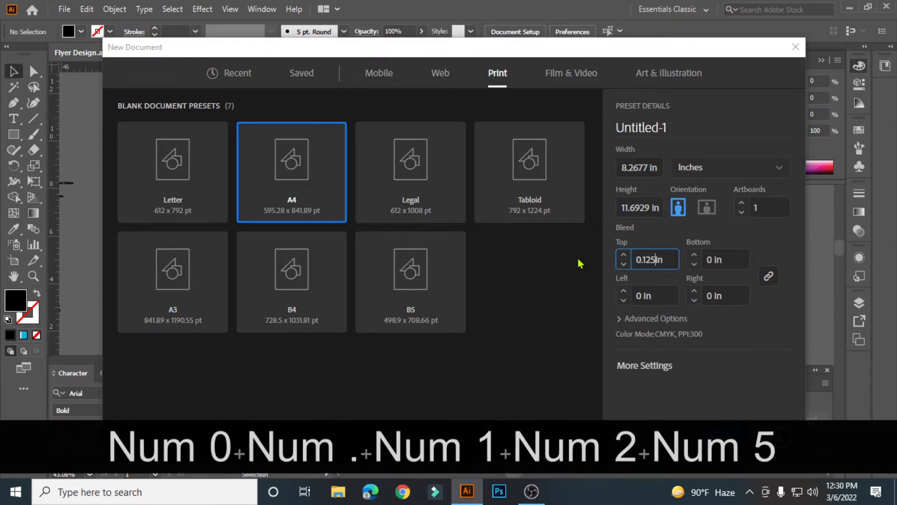
click(776, 252)
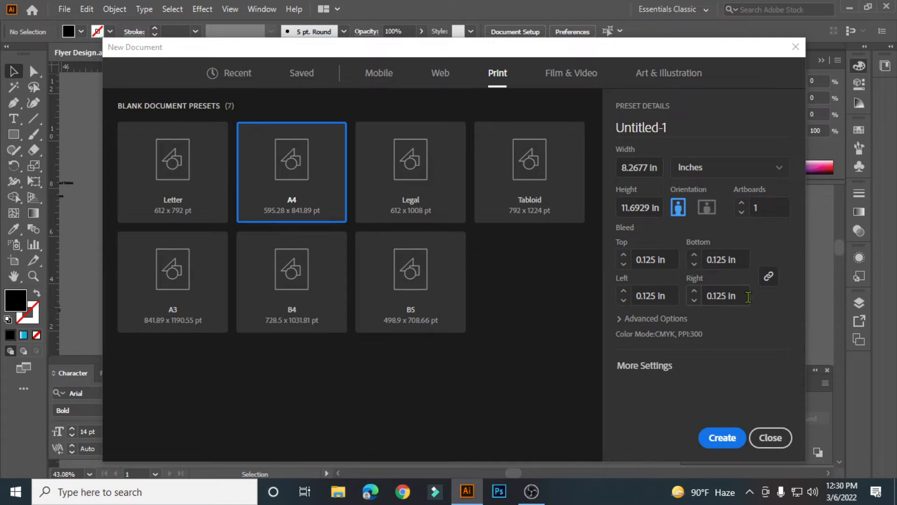
click(649, 320)
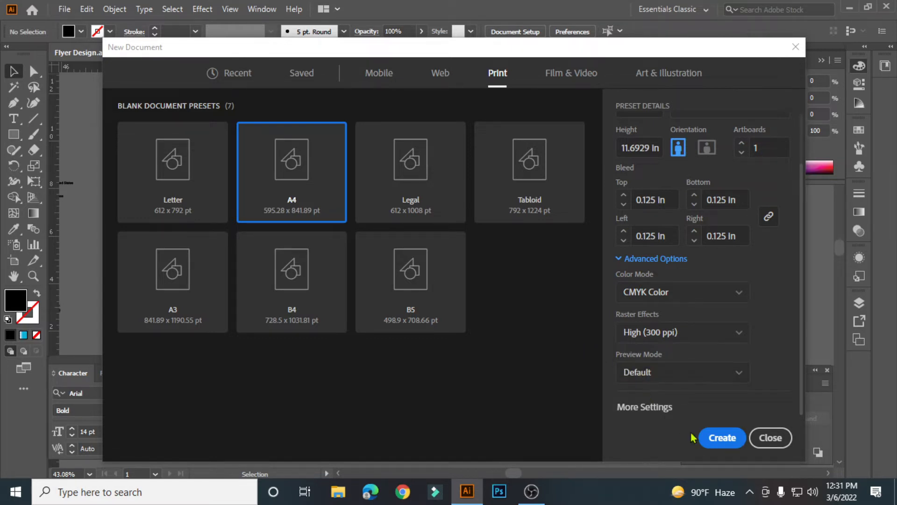
click(722, 437)
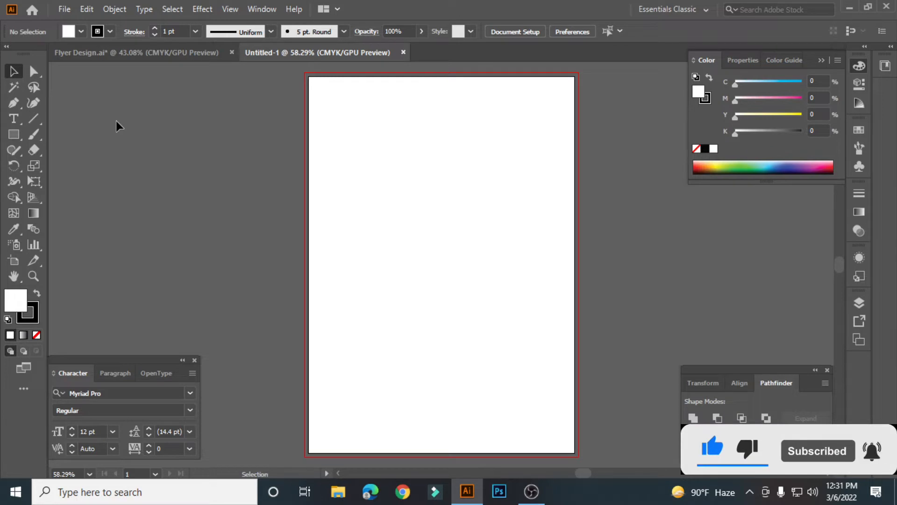
Step: Draw a rectangle covering the whole artboard out to the bleed edges
click(20, 136)
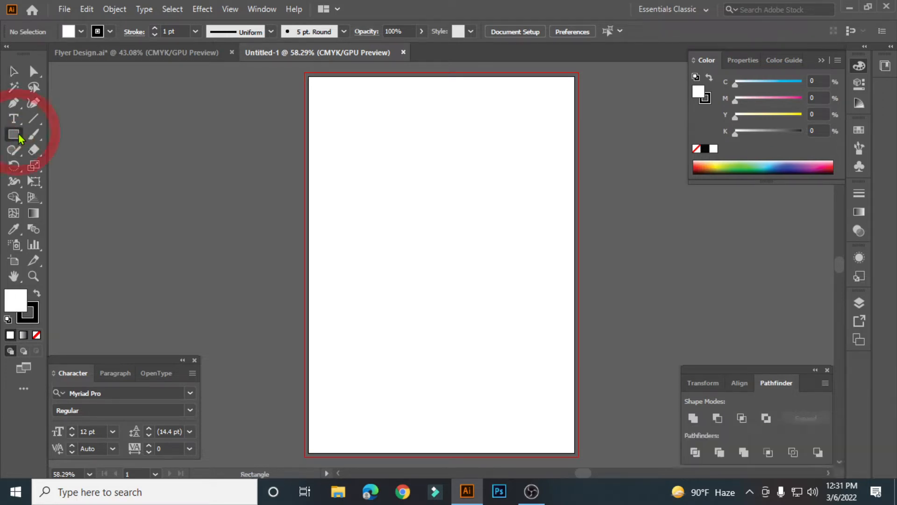
click(18, 134)
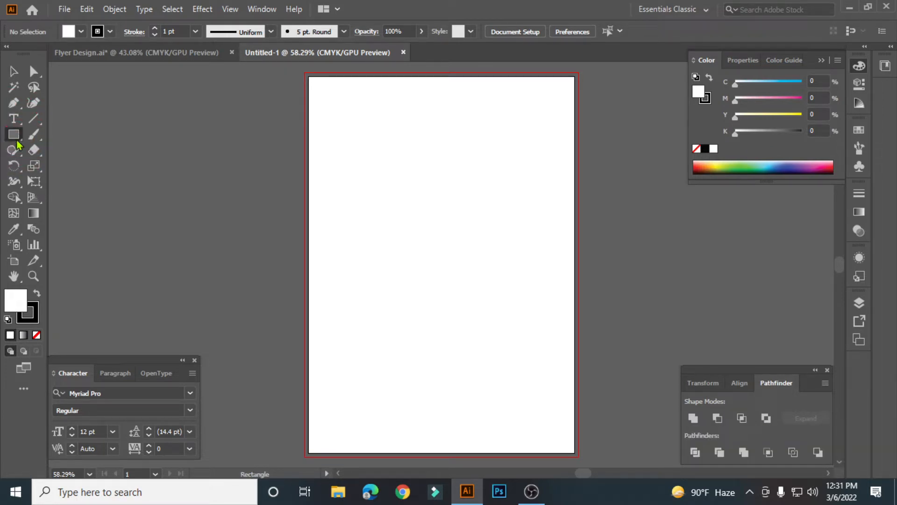
drag(16, 141, 79, 136)
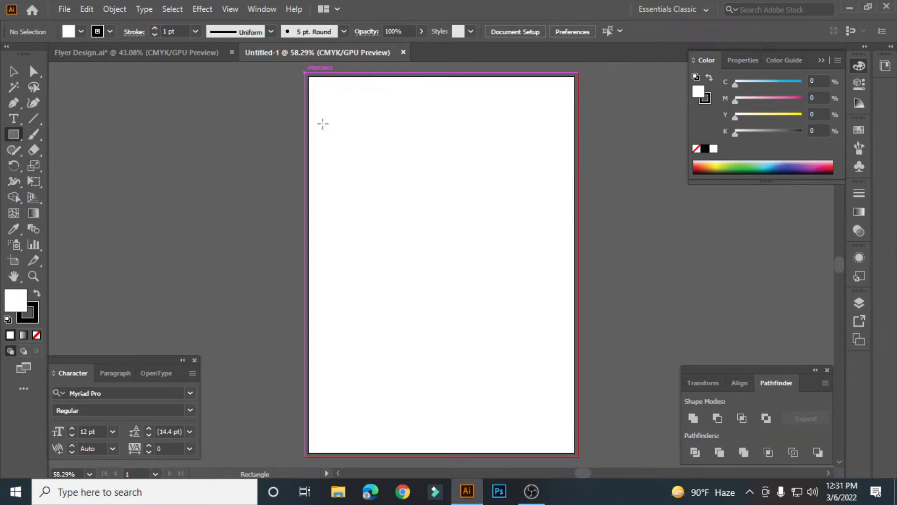
drag(306, 74, 579, 454)
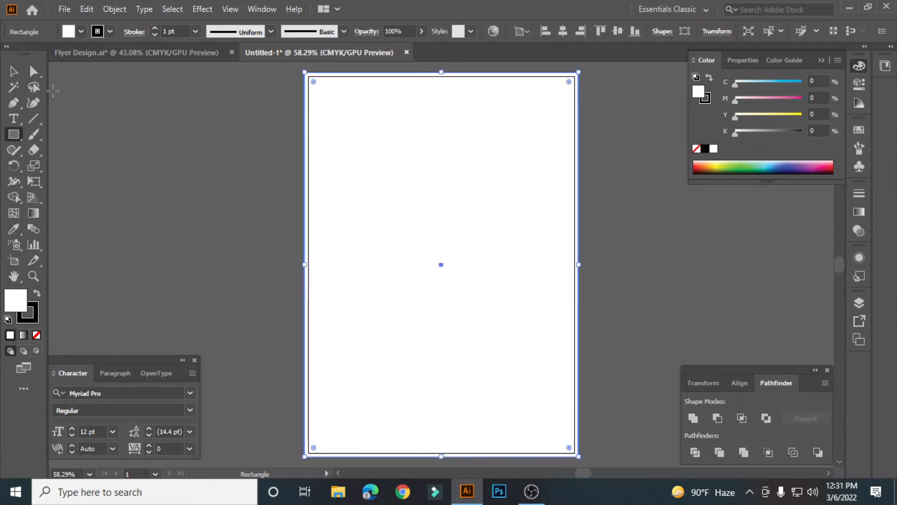
click(14, 71)
click(108, 108)
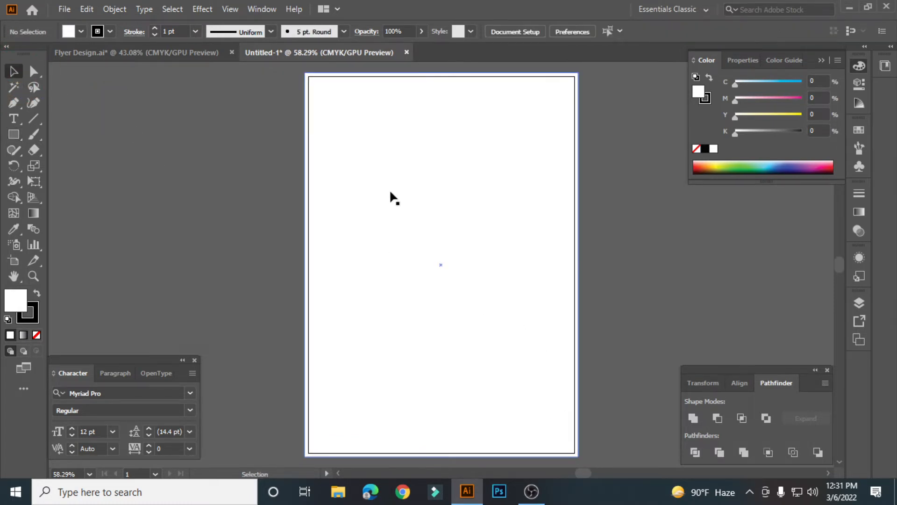
Step: Offset the bleed-sized rectangle's path by -0.5 in with miter joins to make an inner margin rectangle
click(423, 177)
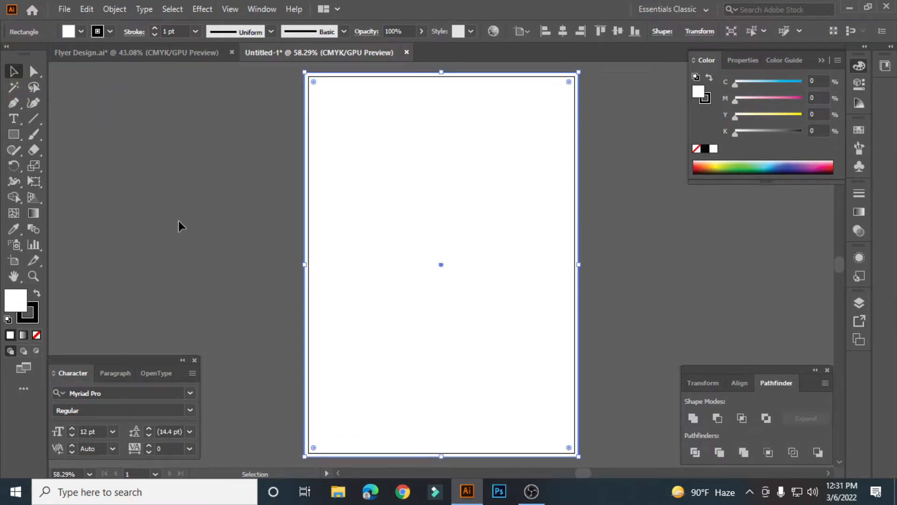
click(108, 13)
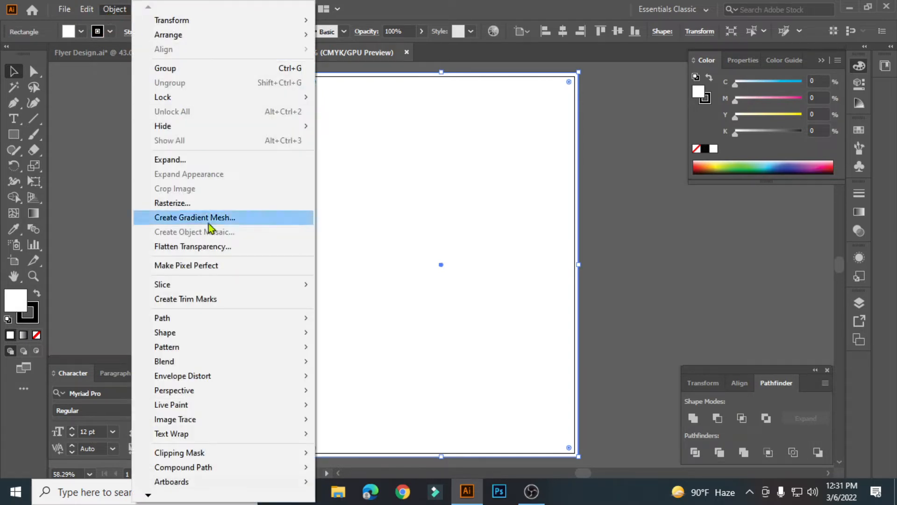
mouse_move(187, 317)
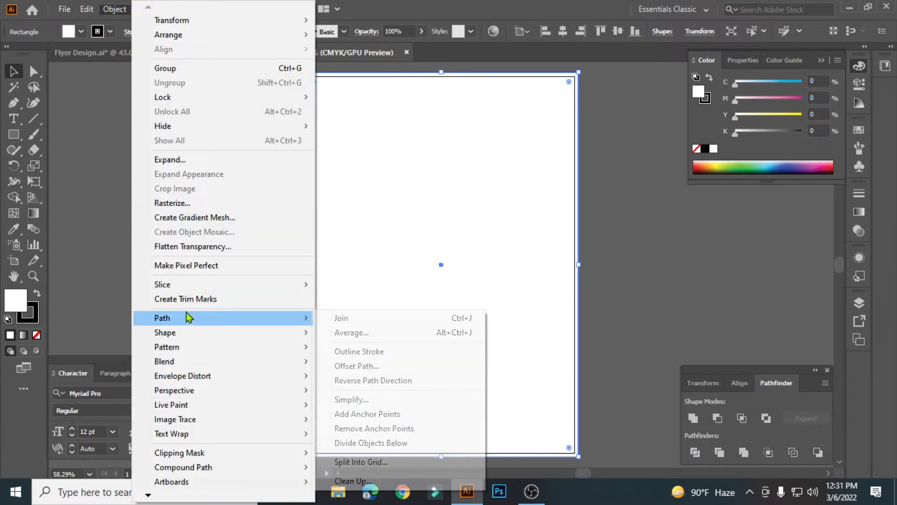
click(352, 354)
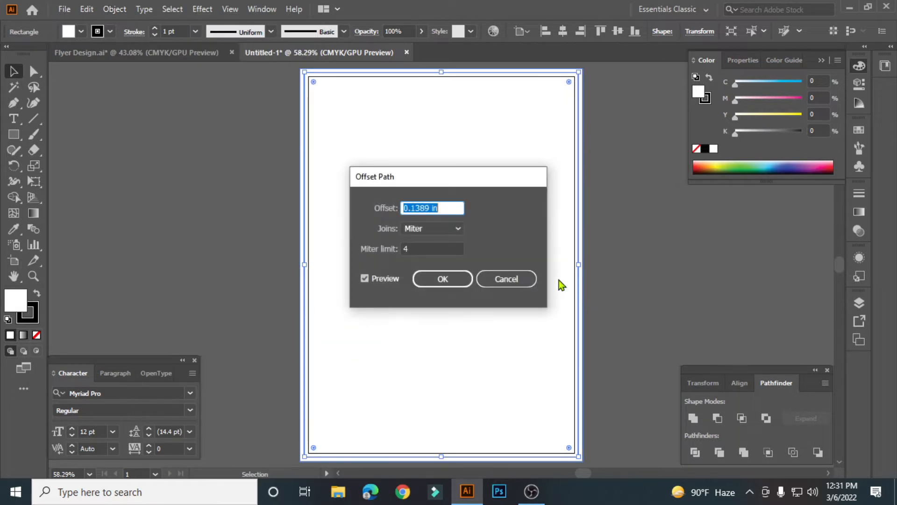
text(-)
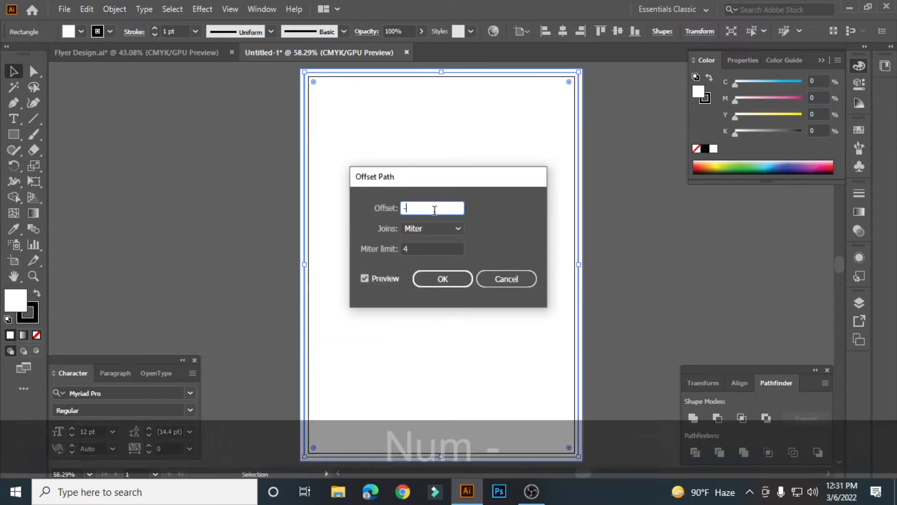
text(0.5)
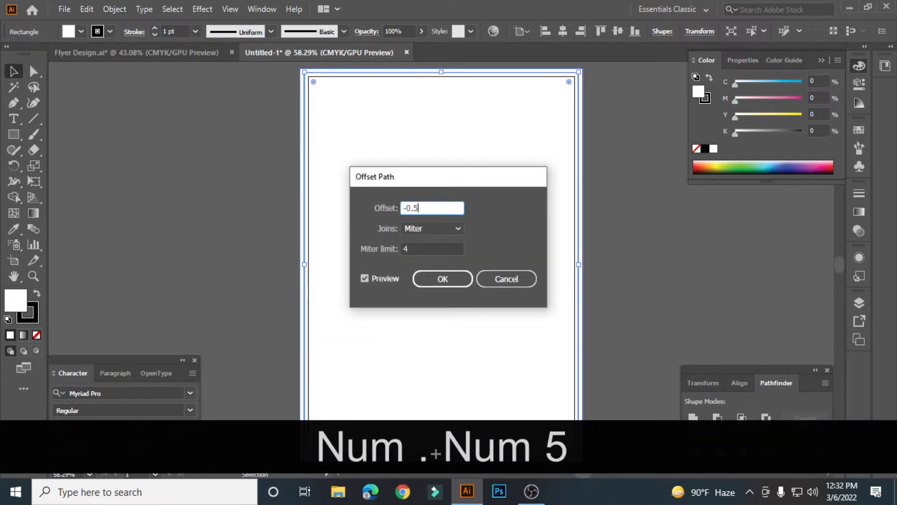
click(371, 279)
click(372, 278)
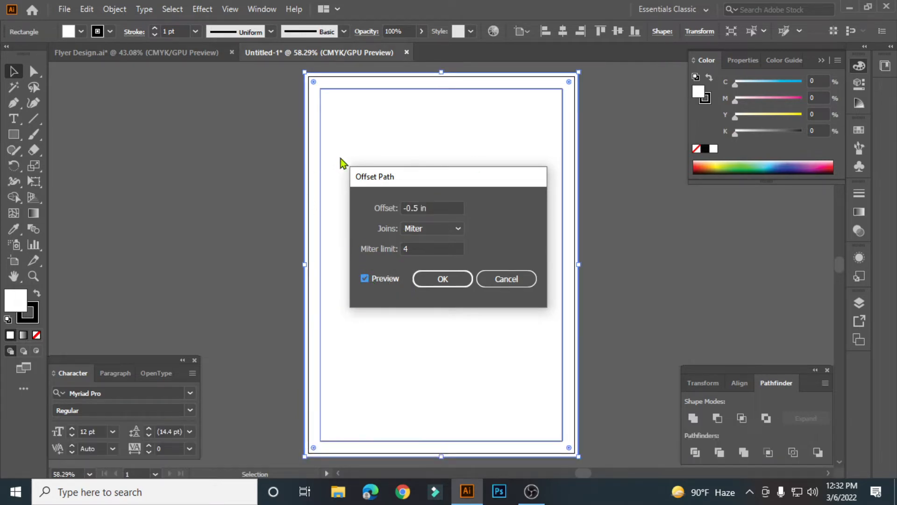
click(453, 281)
click(644, 227)
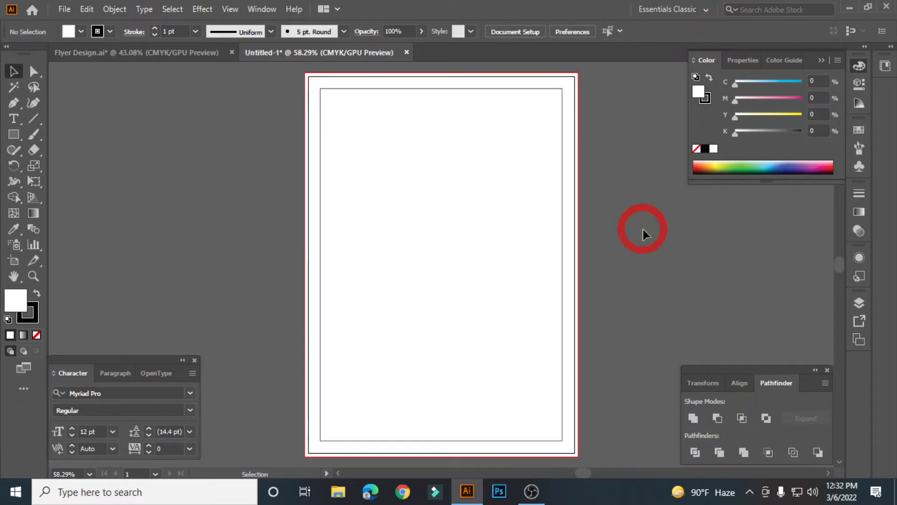
Step: Remove the inner rectangle's fill and convert it into margin guides
click(562, 125)
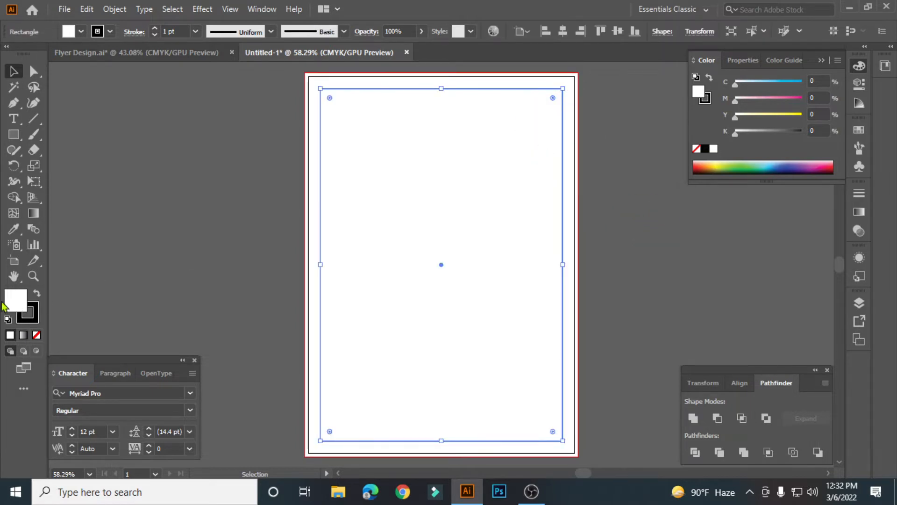
click(37, 335)
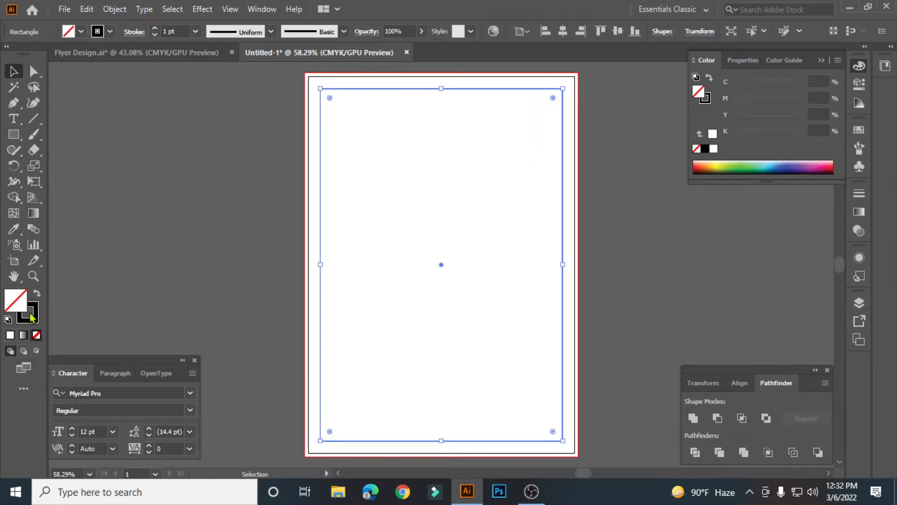
click(30, 320)
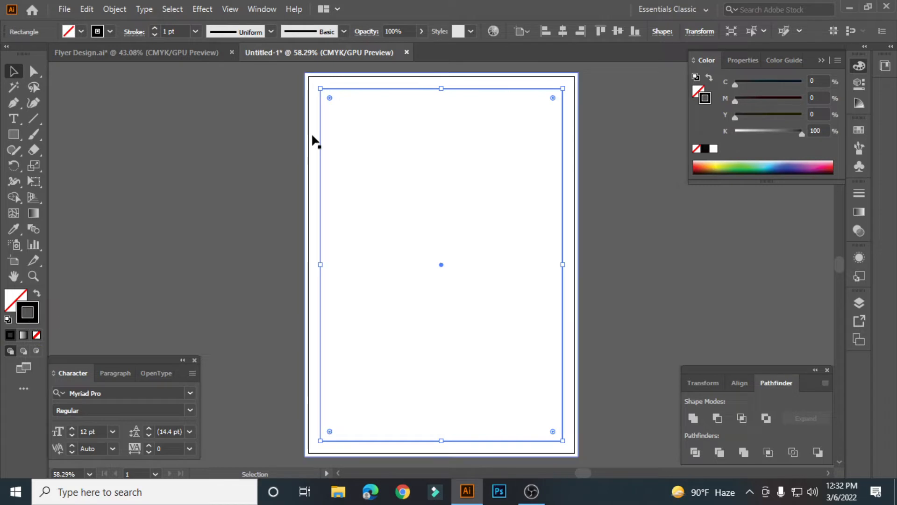
right_click(321, 118)
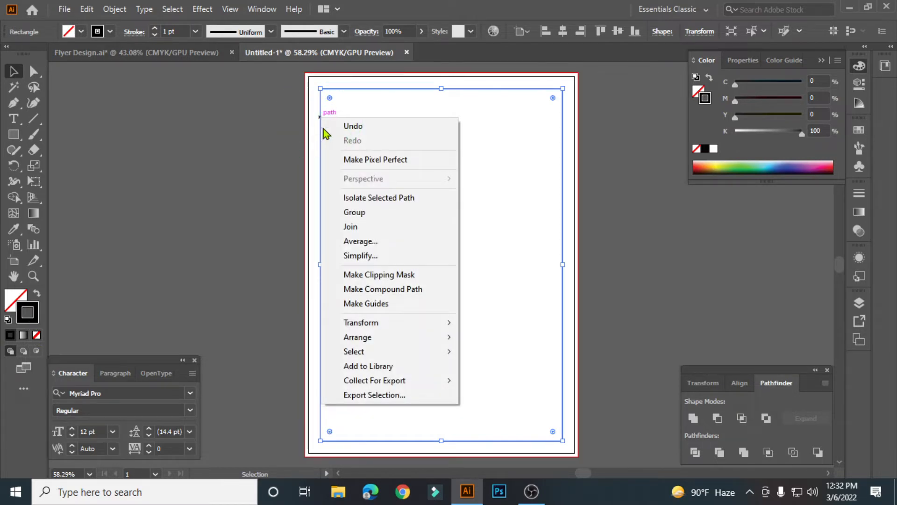
click(369, 303)
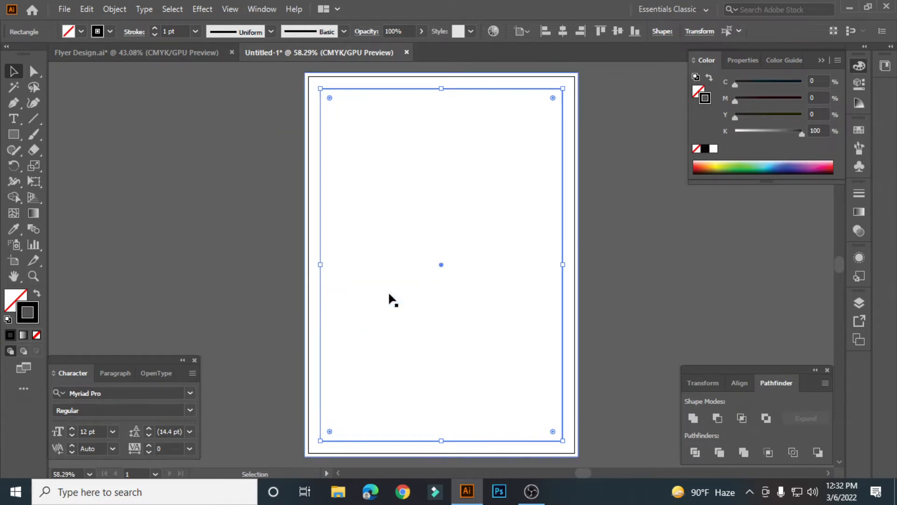
click(210, 181)
scroll(215, 164, up, 1)
key(space)
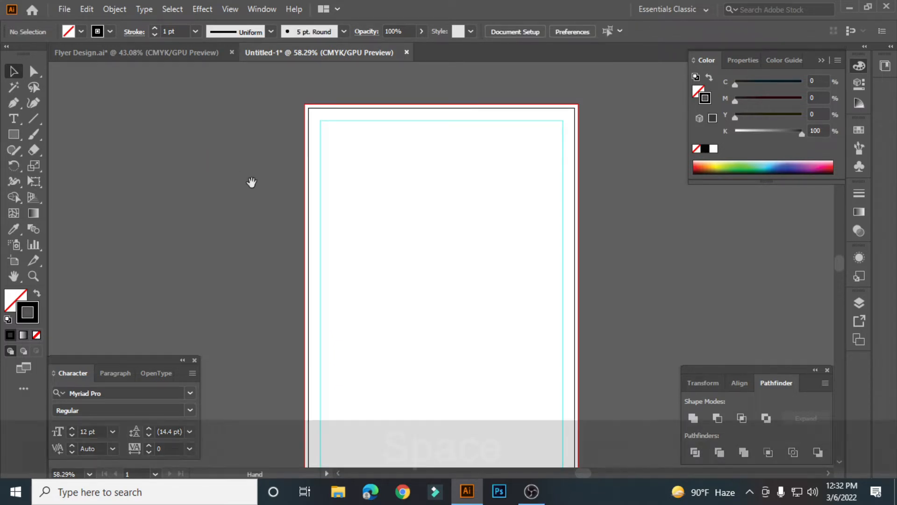
drag(250, 182, 218, 174)
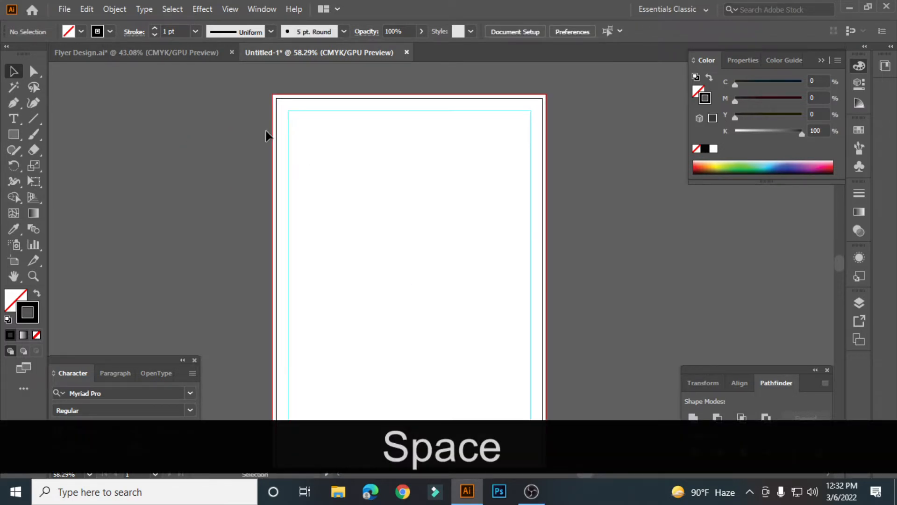
drag(322, 202, 328, 207)
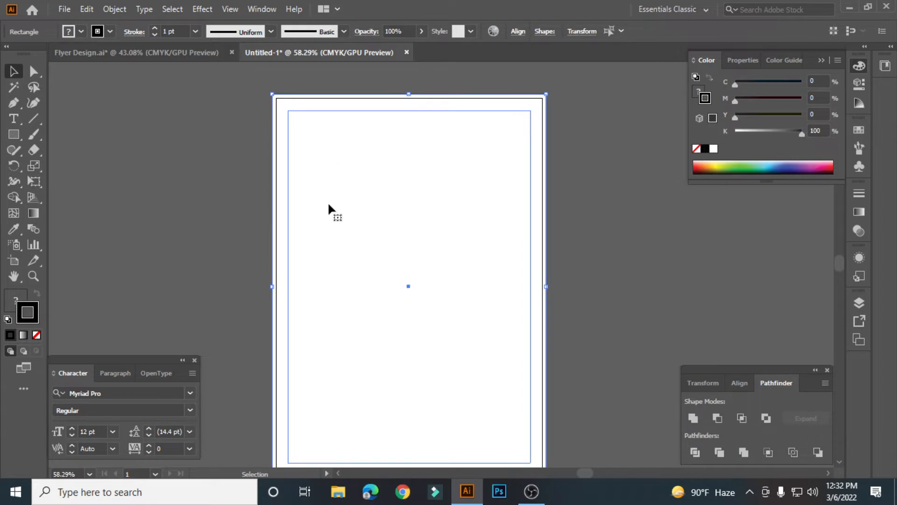
click(186, 178)
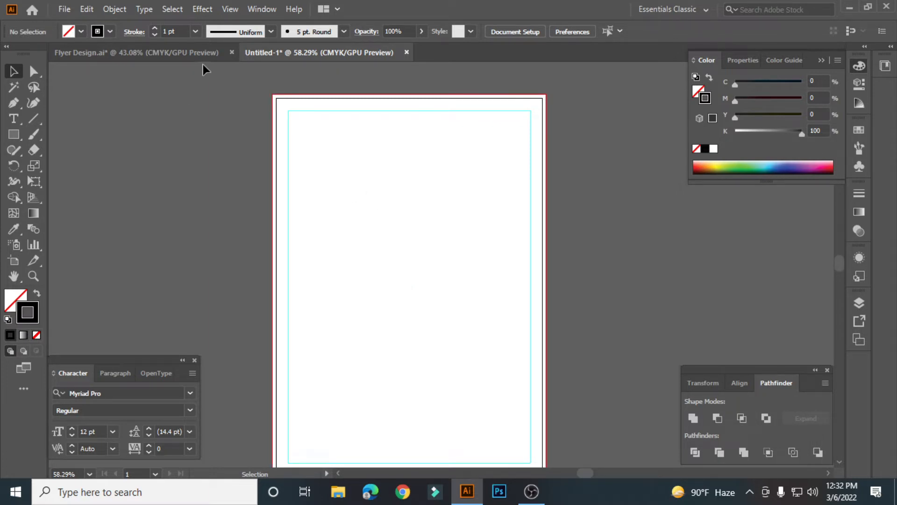
Step: Switch to the Flyer Design.ai document containing the food photos, logo and text
click(187, 52)
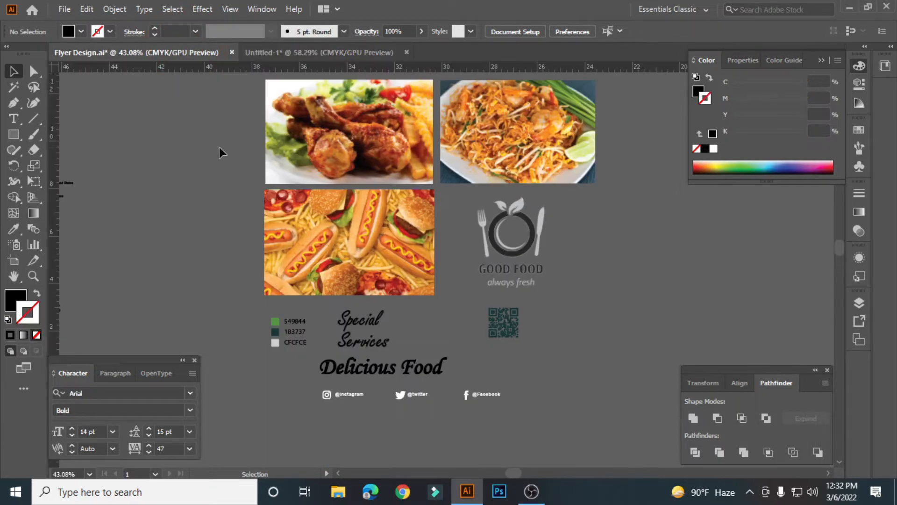
Step: Select all the food photos, the logo, colour swatches, texts, QR code and social handles and copy them
key(space)
drag(249, 143, 228, 153)
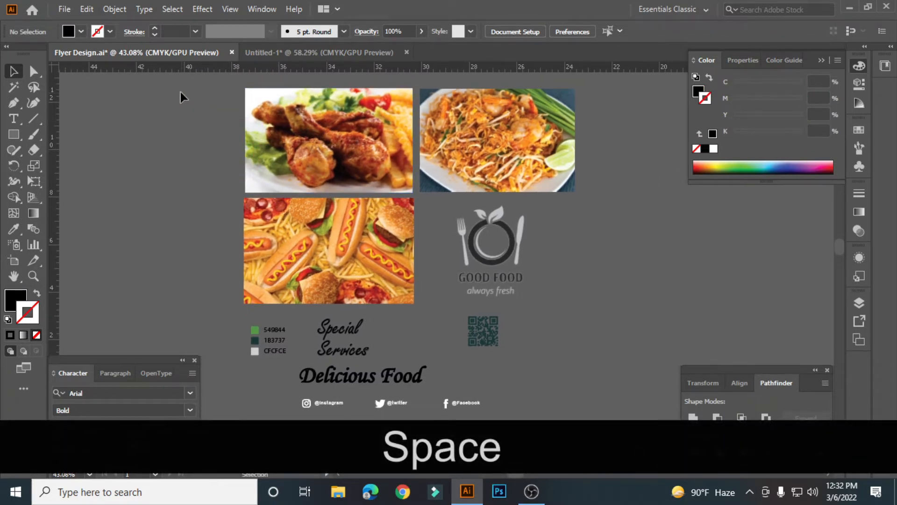
drag(603, 411, 598, 410)
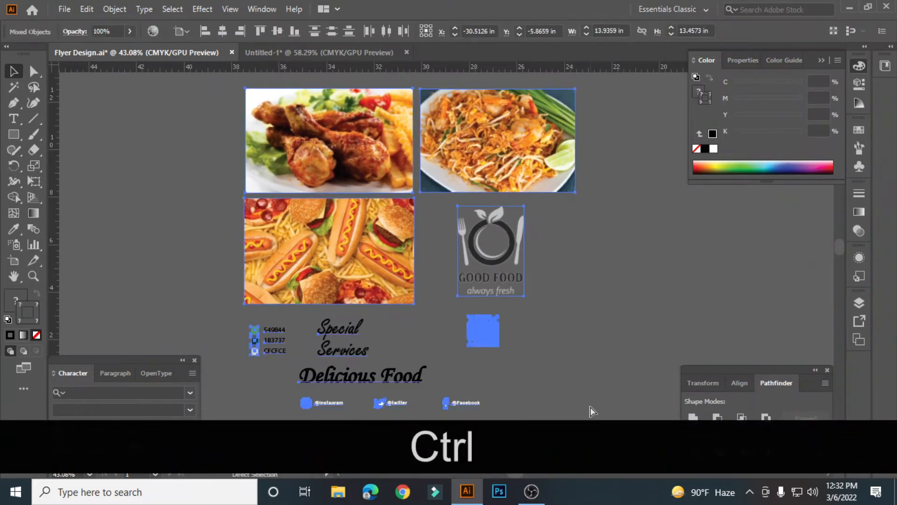
key(ctrl+c)
Step: Paste the copied assets into the Untitled-1 flyer document and move them off the artboard, beside its left edge
click(319, 52)
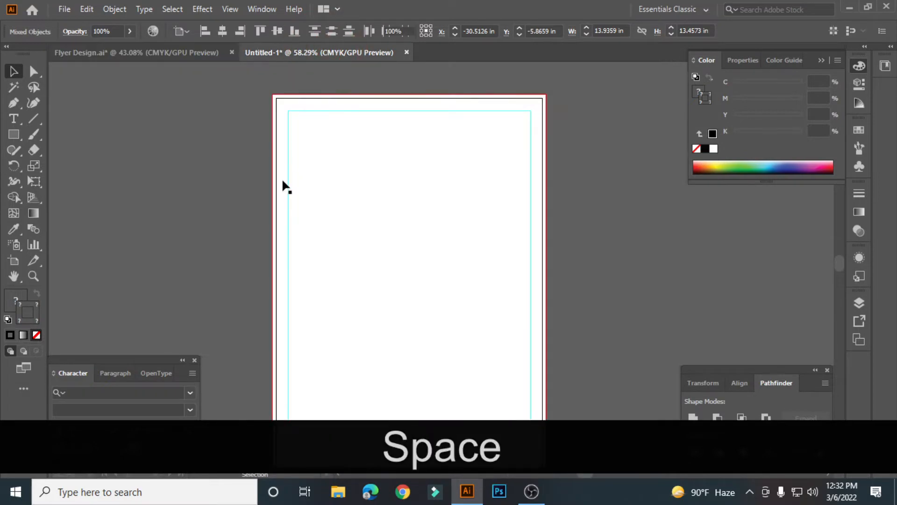
key(space)
drag(281, 180, 482, 140)
click(310, 212)
key(ctrl+v)
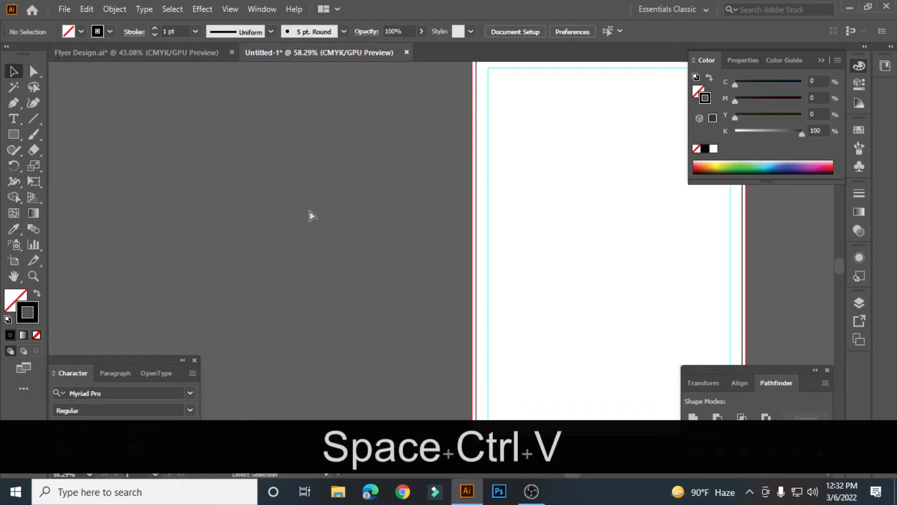
drag(346, 151, 225, 167)
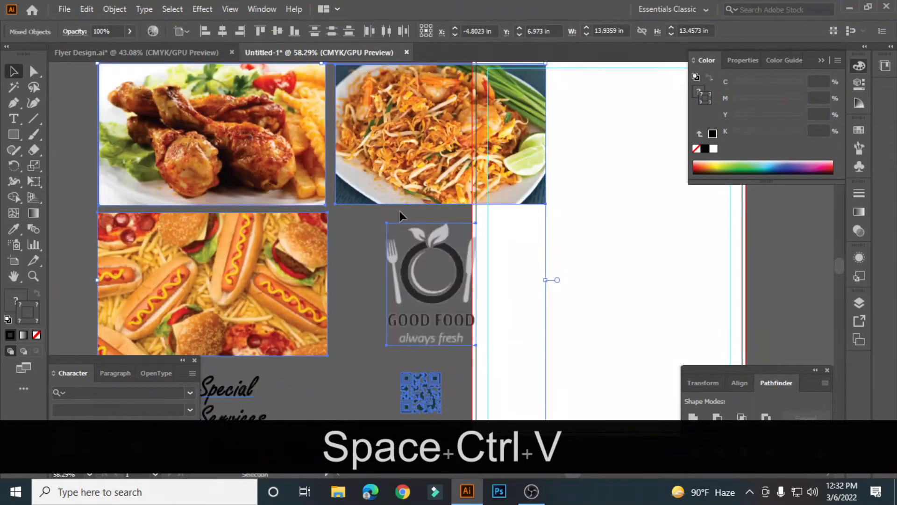
drag(401, 175, 319, 178)
key(space)
drag(497, 198, 315, 223)
click(638, 206)
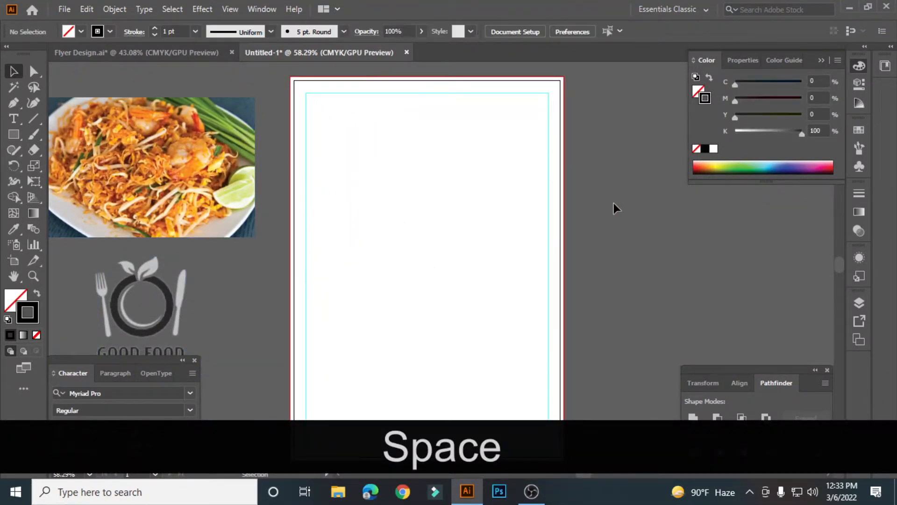
Step: Draw a square centred on the artboard's top bleed edge, roughly a third of the page width
key(z)
drag(624, 194, 528, 233)
key(space)
click(426, 152)
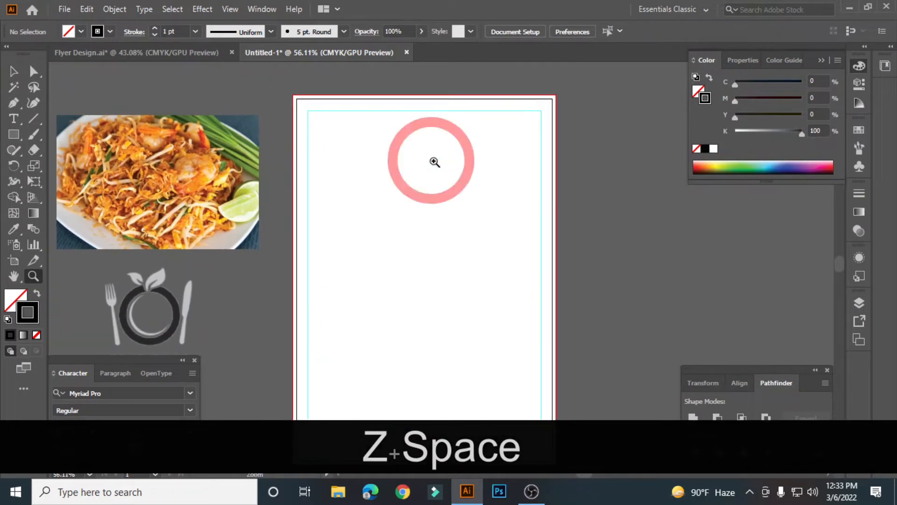
click(10, 136)
click(63, 134)
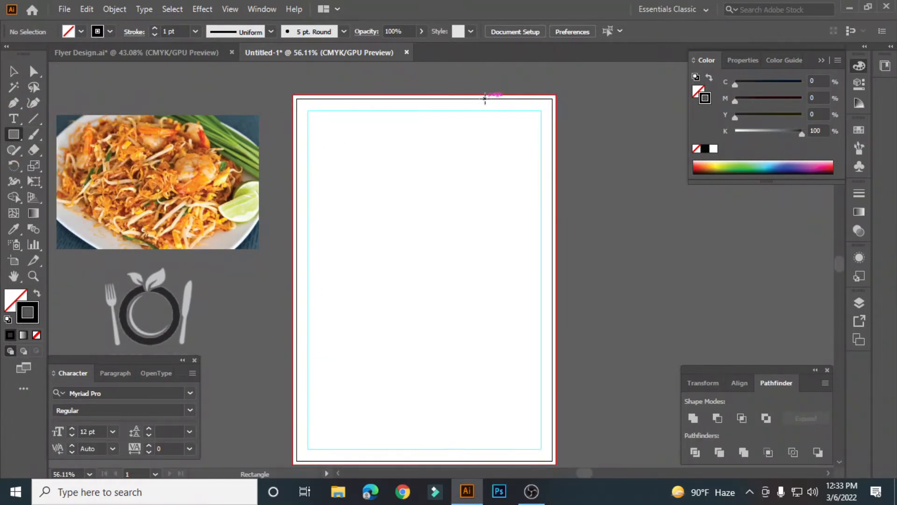
scroll(418, 113, up, 1)
drag(413, 110, 429, 159)
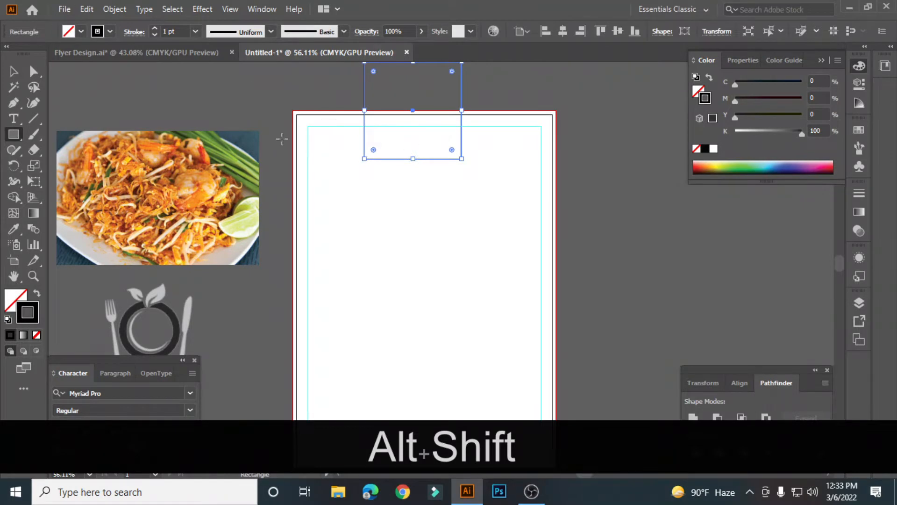
Step: Enlarge the square slightly and proportionally from its centre
scroll(282, 139, up, 2)
key(v)
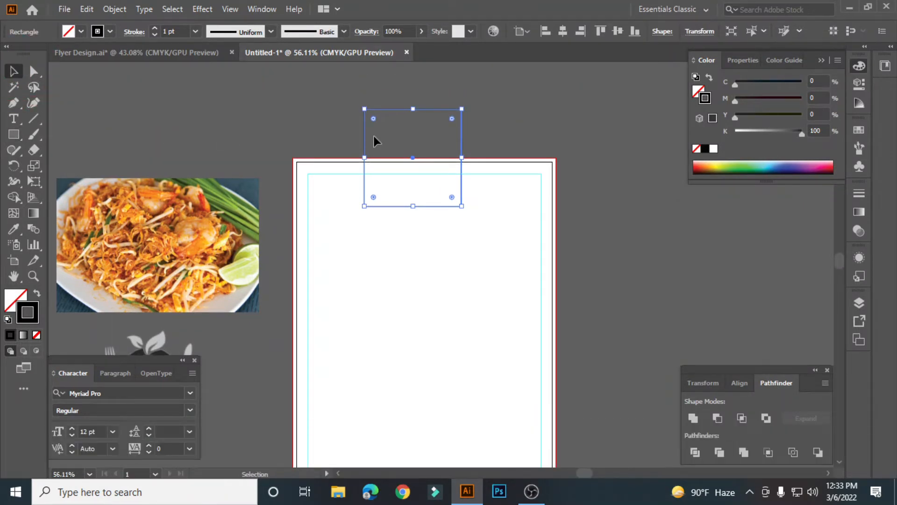
drag(462, 158, 466, 158)
click(257, 104)
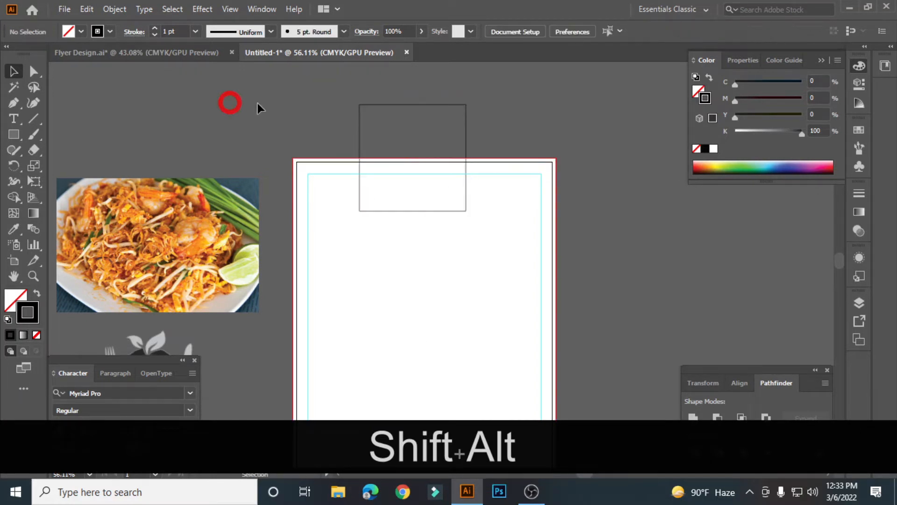
Step: Rotate the square 45° so it becomes a diamond straddling the artboard's top edge
click(405, 105)
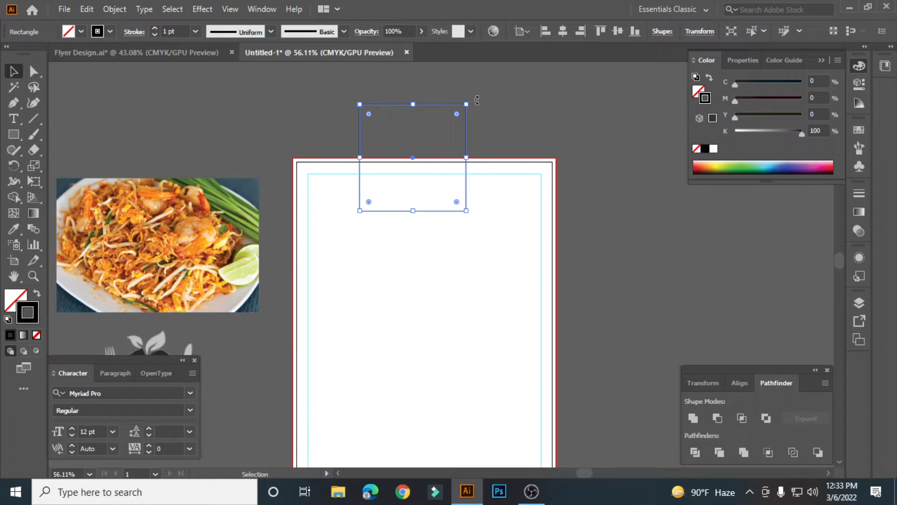
drag(467, 99, 476, 176)
click(287, 89)
Step: Fill the diamond with the green 549844 sampled from the pasted colour swatches, with no stroke
drag(277, 113, 411, 81)
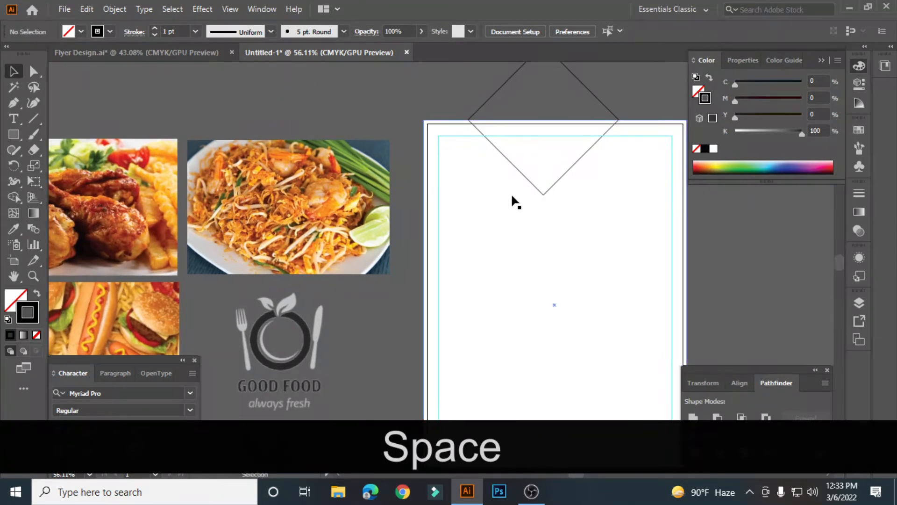
key(ctrl+minus)
drag(234, 331, 318, 215)
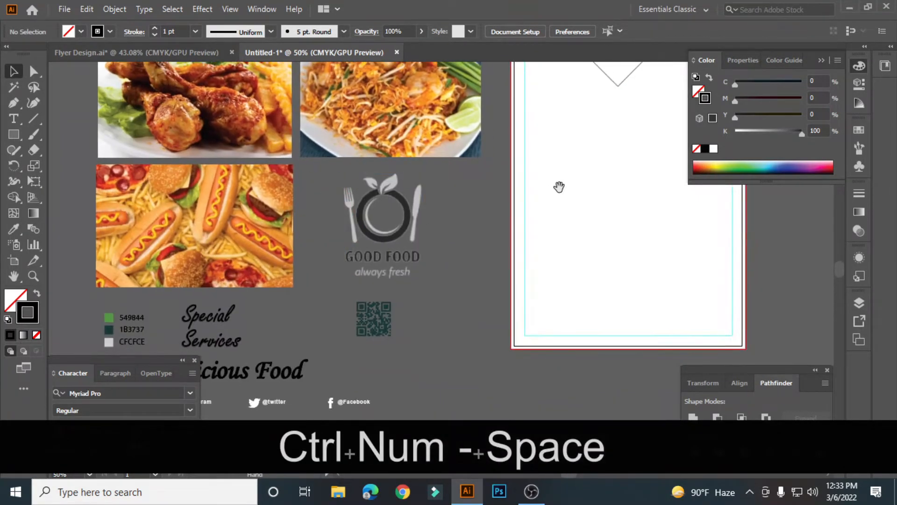
drag(559, 187, 506, 228)
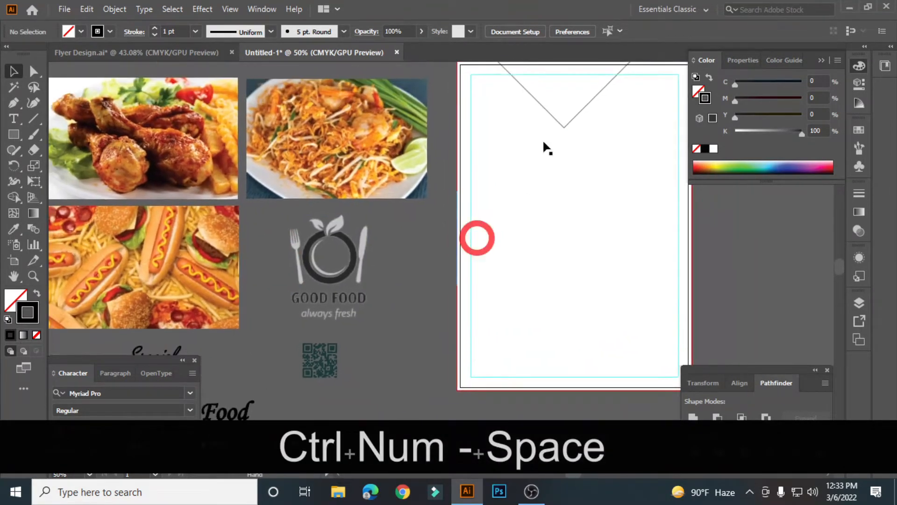
click(550, 110)
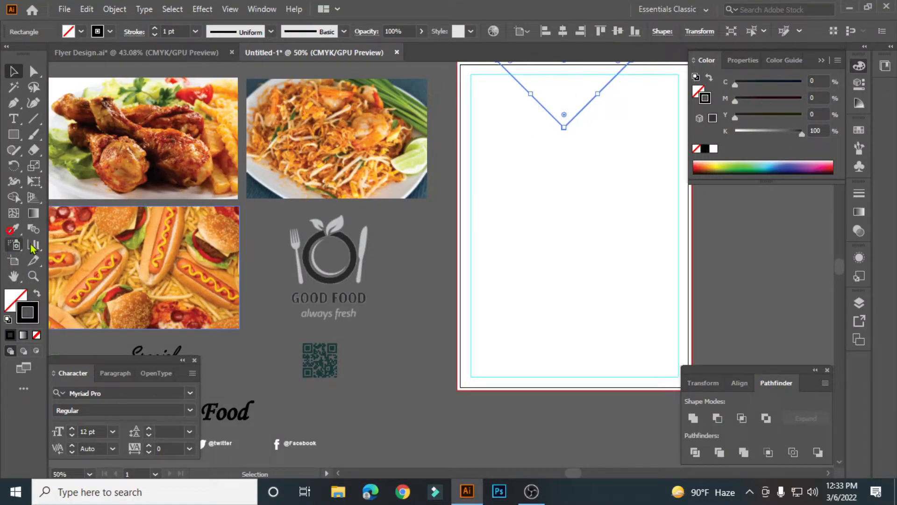
key(i)
drag(113, 238, 163, 193)
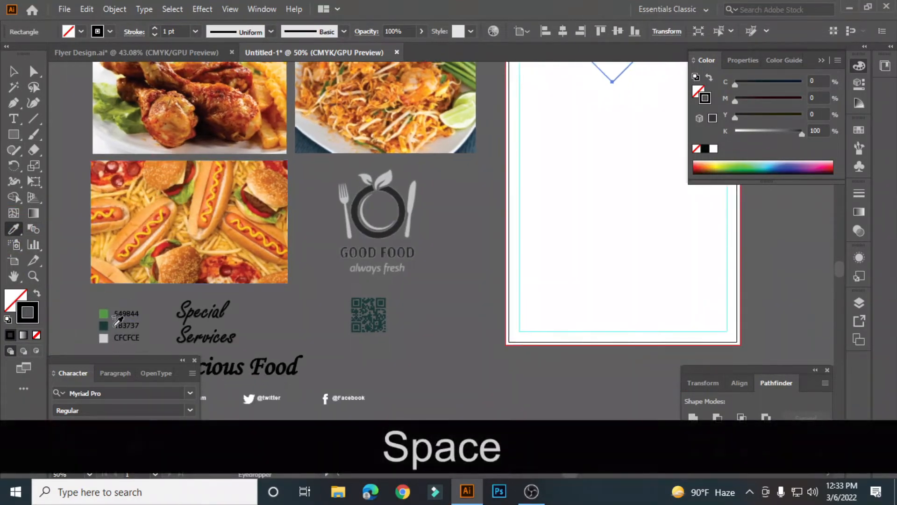
click(105, 314)
drag(520, 187, 375, 280)
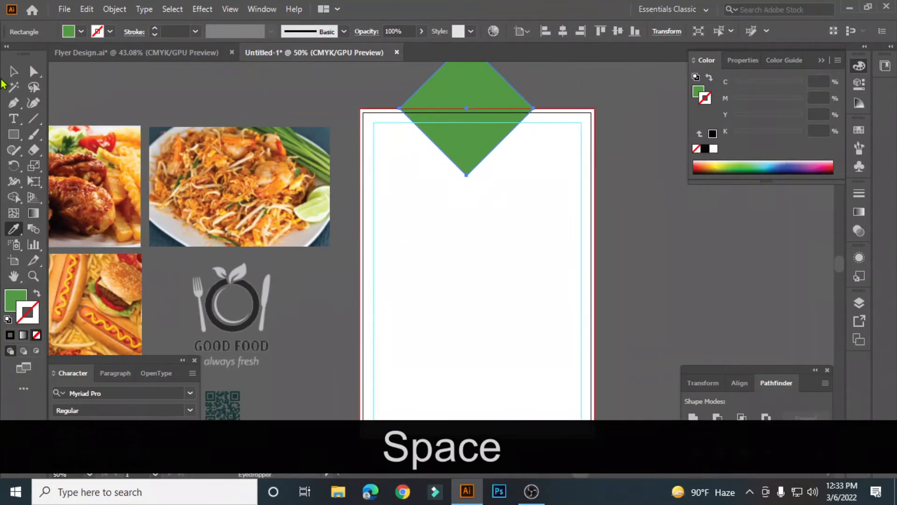
Step: Align the green diamond horizontally to the centre of the page-sized background rectangle
click(10, 73)
click(422, 258)
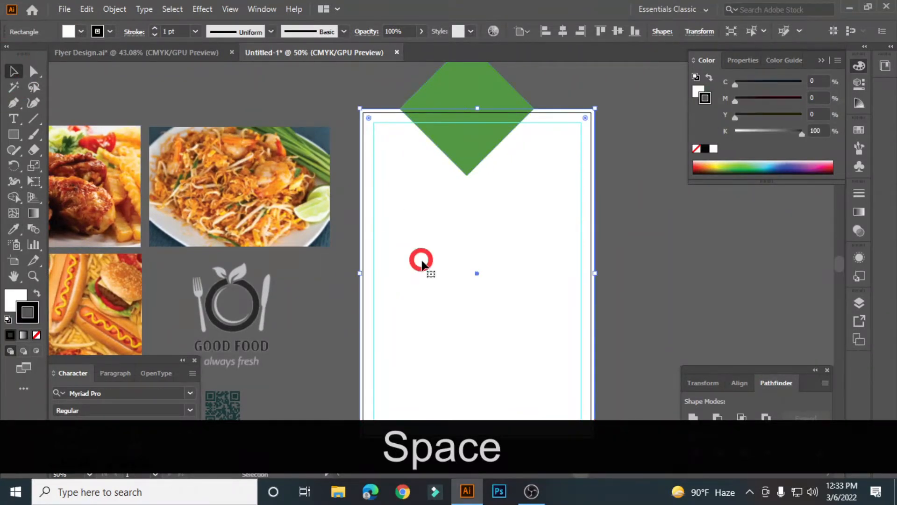
shift+click(459, 144)
click(465, 233)
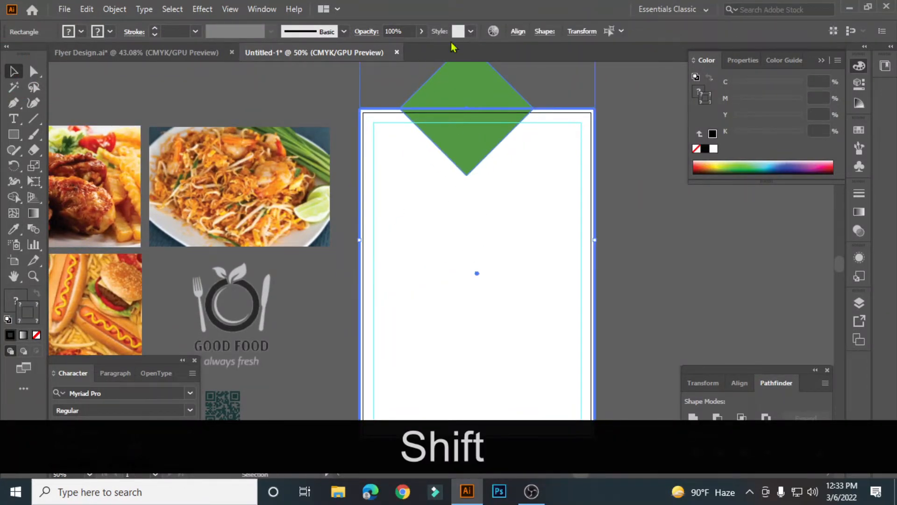
click(518, 32)
click(410, 68)
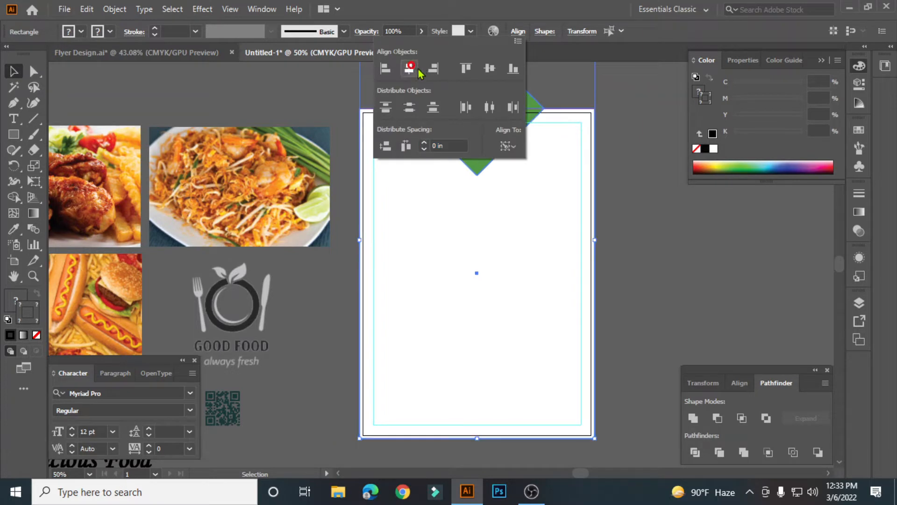
click(662, 231)
click(628, 238)
Step: Scale the green diamond down slightly and duplicate it straight below, leaving a small gap between the two
key(space)
drag(561, 166, 563, 200)
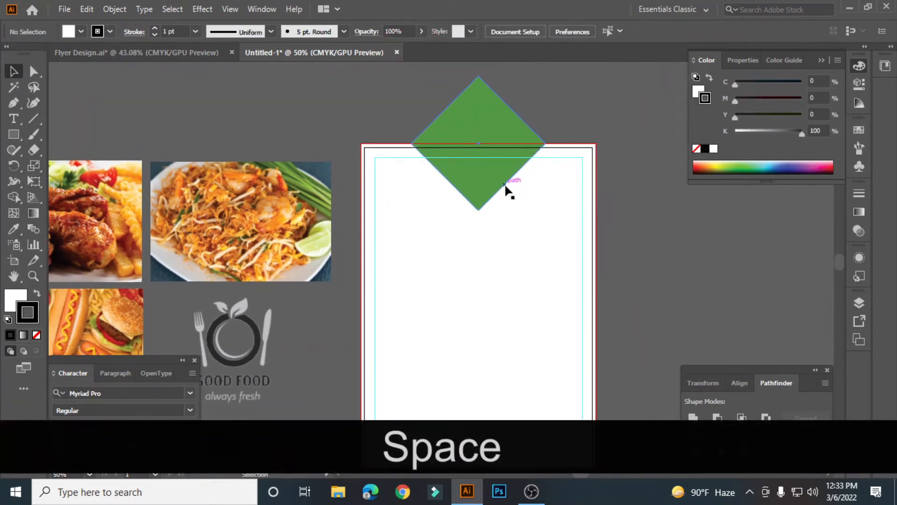
click(483, 141)
drag(506, 190, 500, 265)
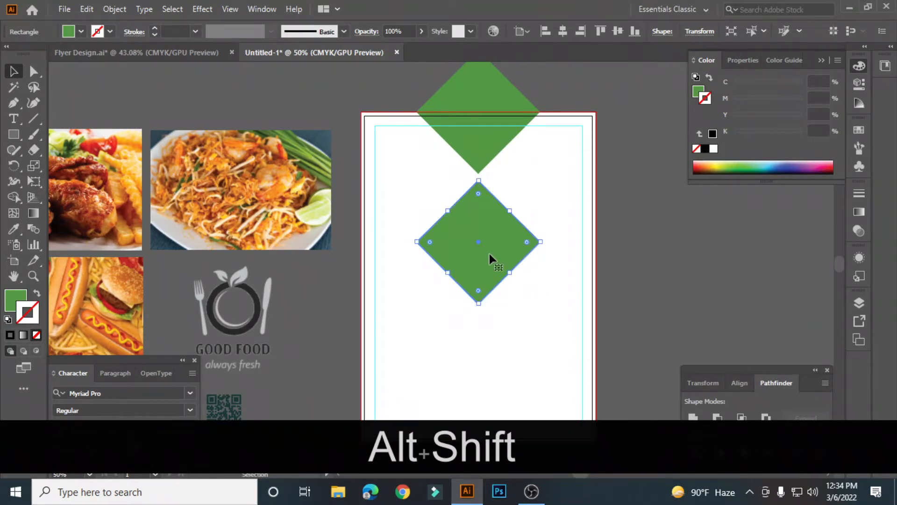
Step: Paste a copy of both diamonds in front and rotate the copy 90° to form a four-diamond grid
shift+click(481, 153)
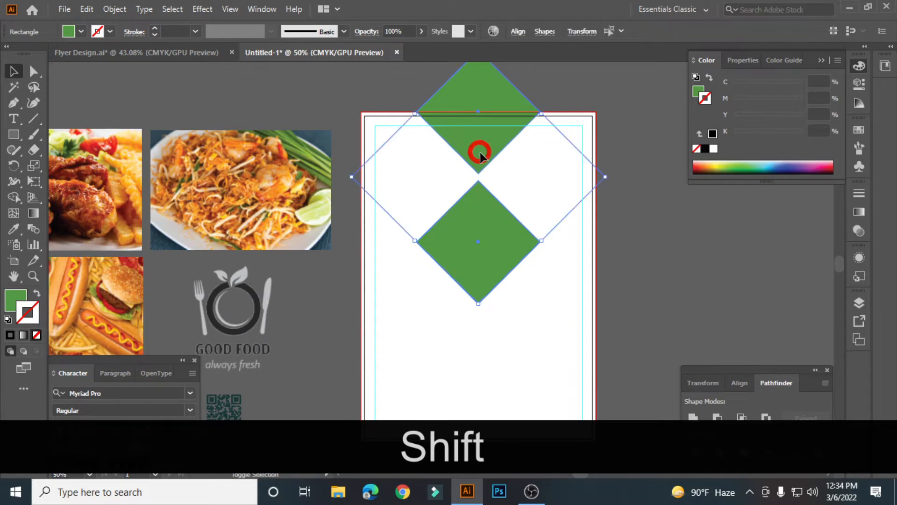
scroll(494, 180, up, 2)
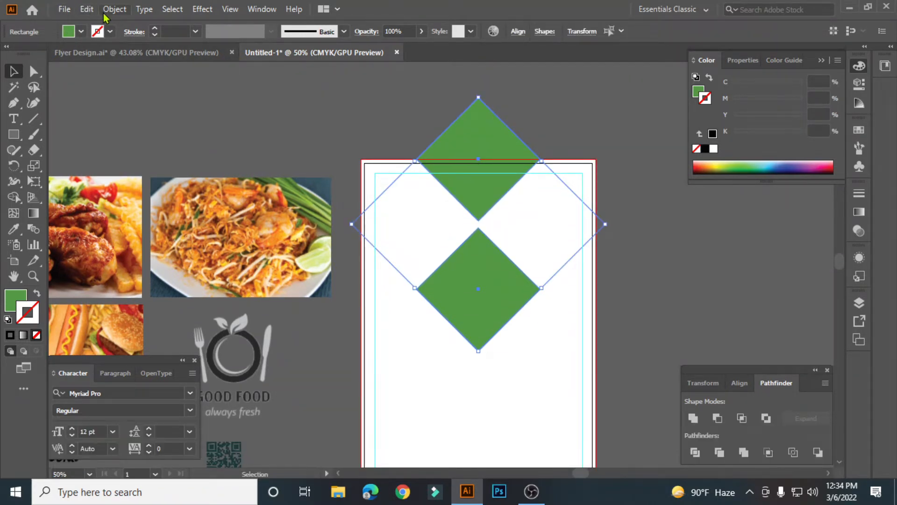
click(87, 10)
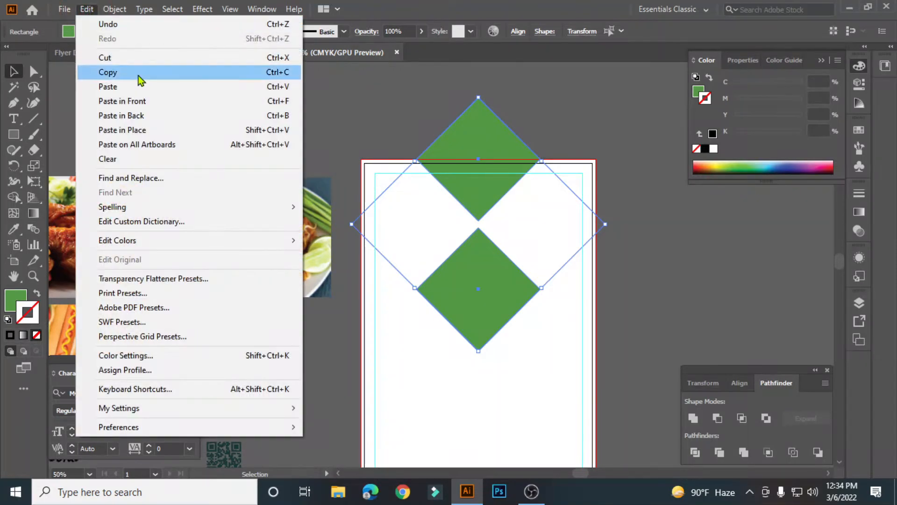
click(108, 72)
click(85, 12)
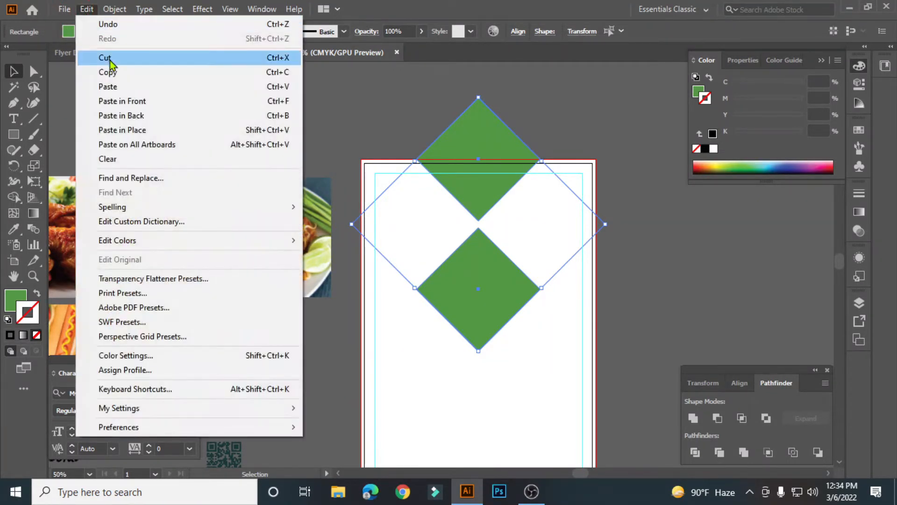
click(149, 102)
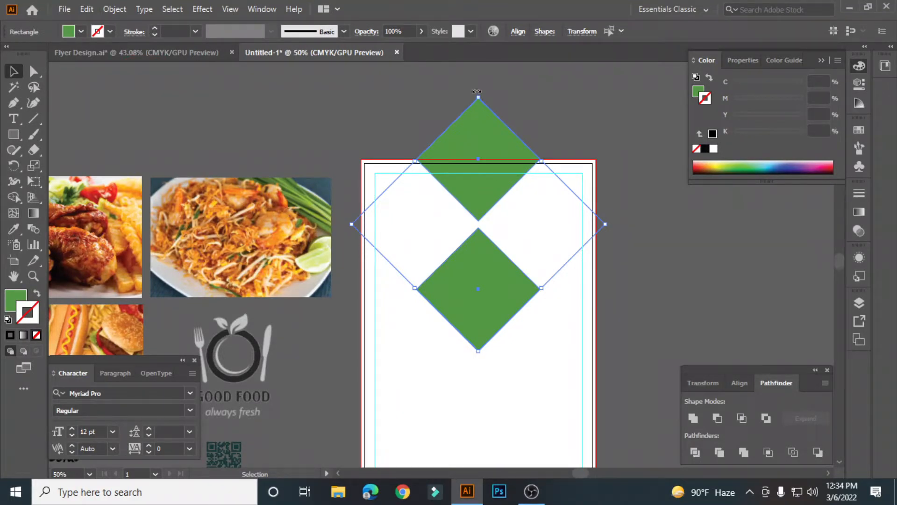
drag(476, 91, 575, 194)
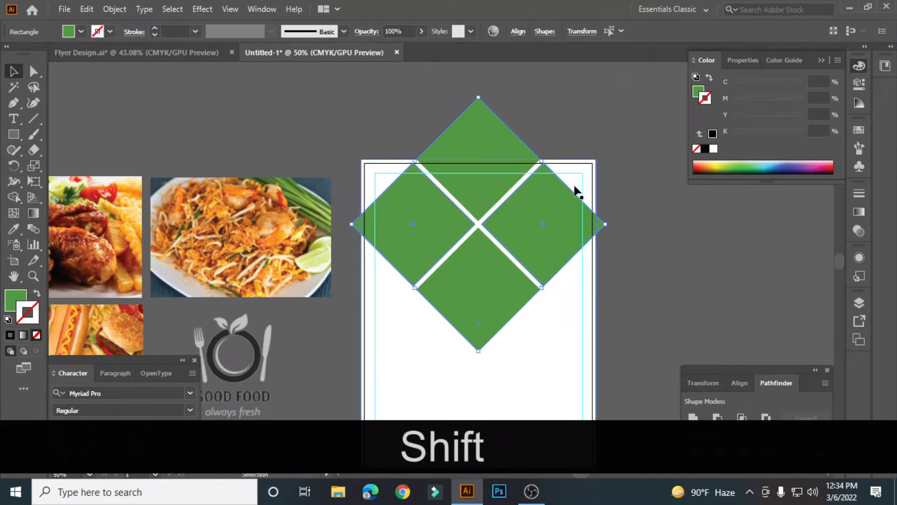
click(669, 202)
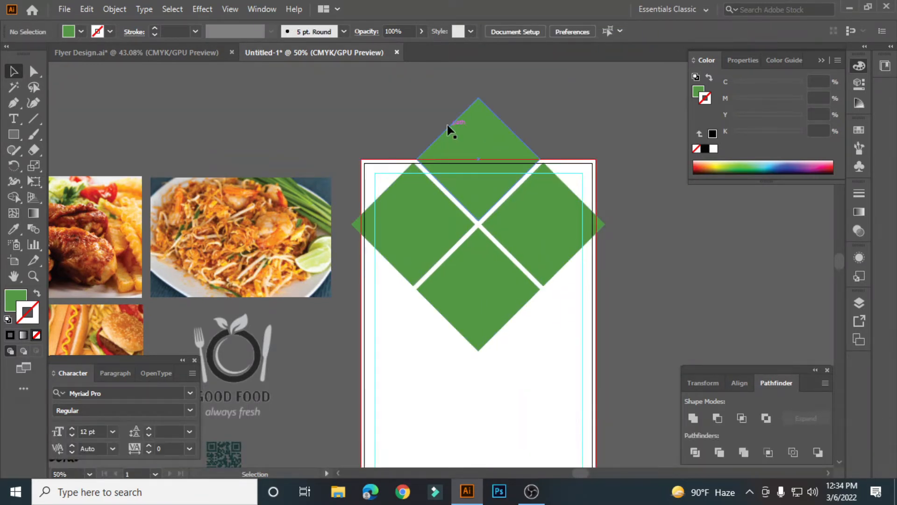
Step: Lock the page-sized background rectangle together with the margin guides
key(z)
drag(514, 163, 532, 206)
key(space)
drag(532, 206, 507, 218)
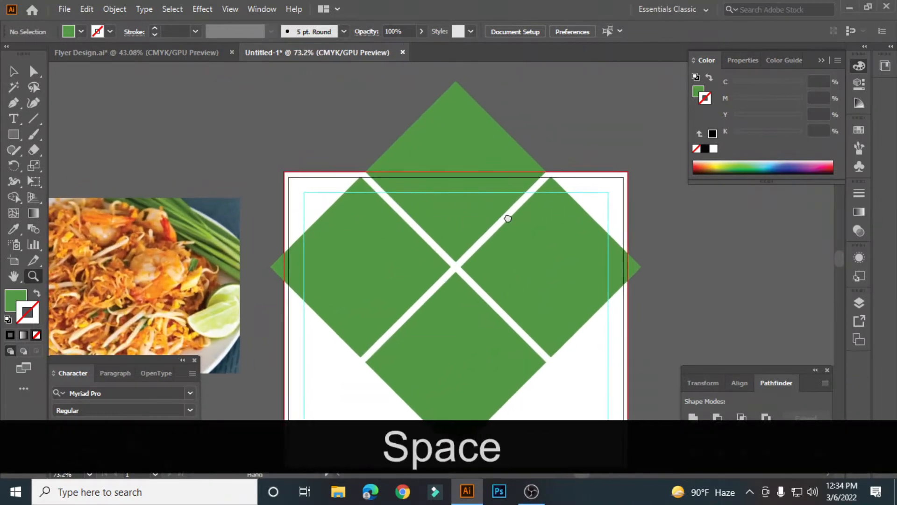
click(13, 70)
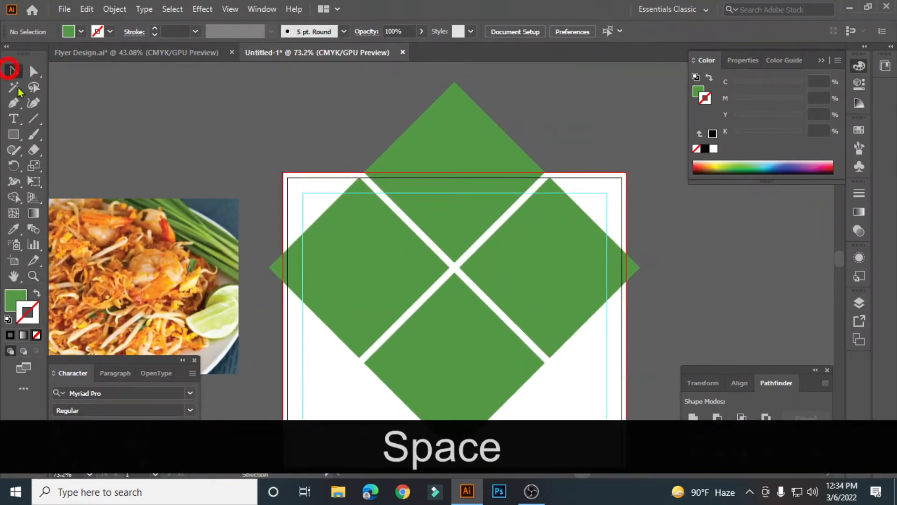
click(34, 122)
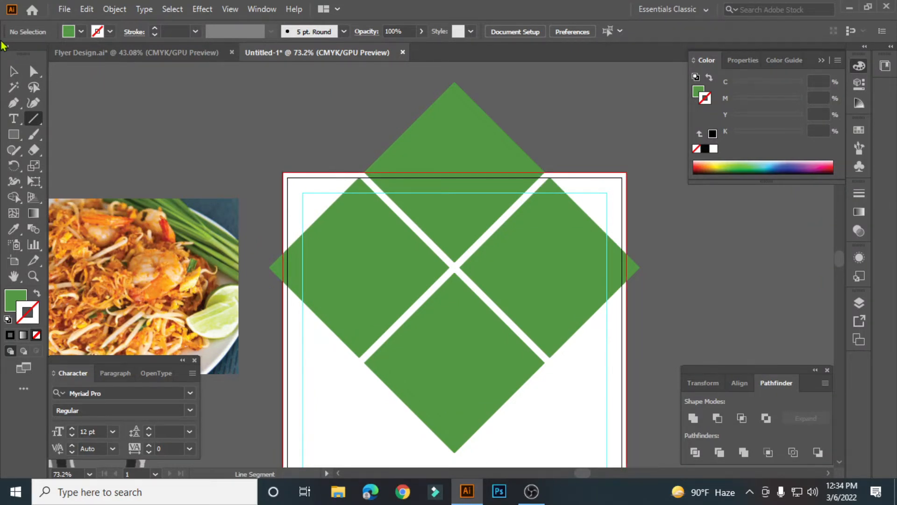
click(14, 71)
click(312, 200)
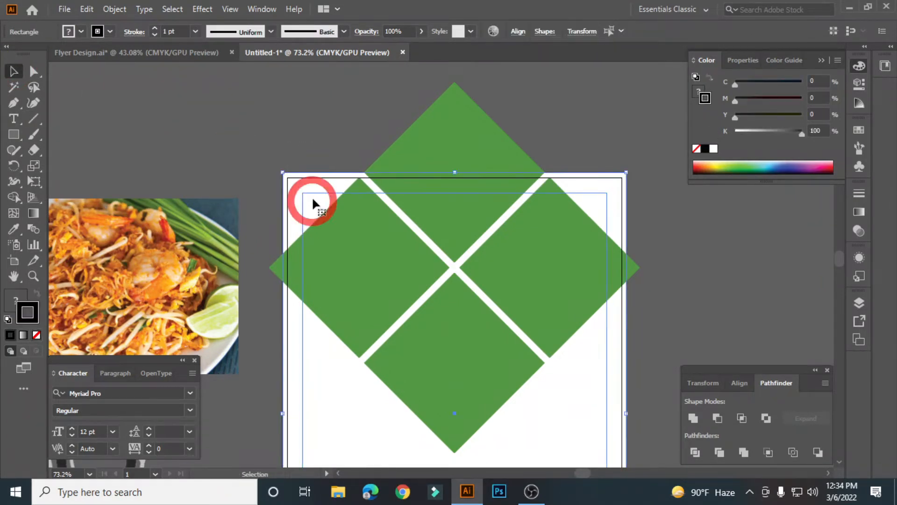
key(ctrl+KP_2)
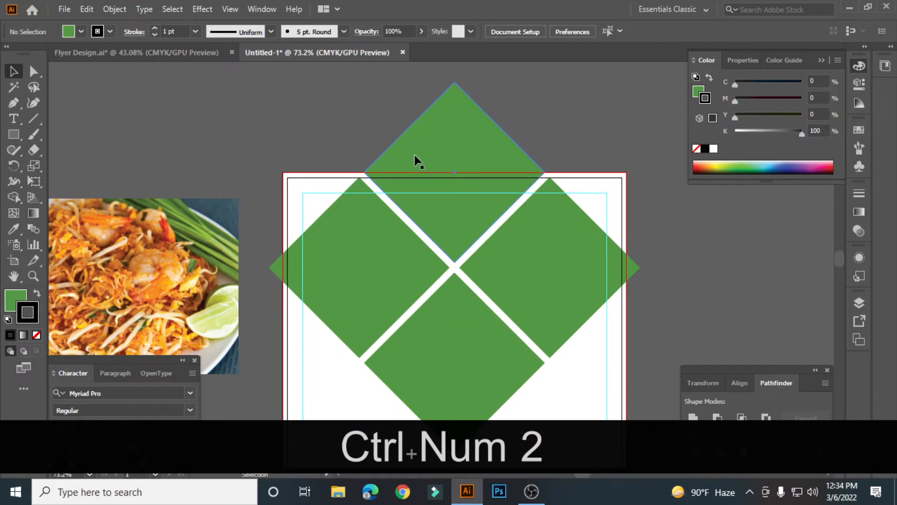
Step: Draw a straight horizontal line along the page's top bleed edge, crossing the full width of the top green diamond
click(417, 161)
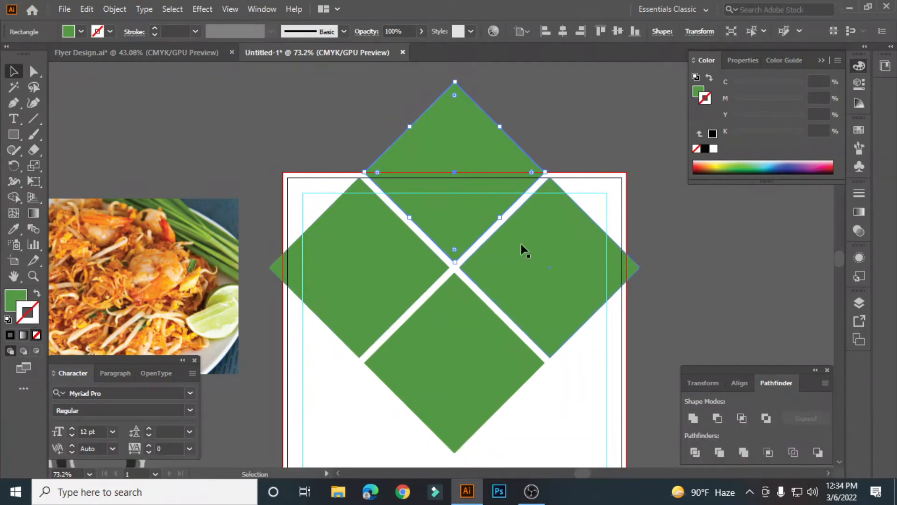
click(95, 108)
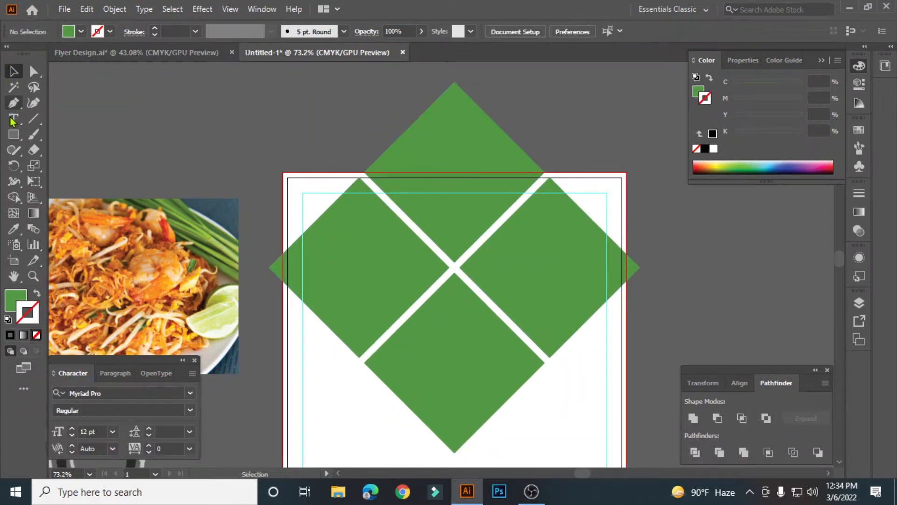
click(31, 119)
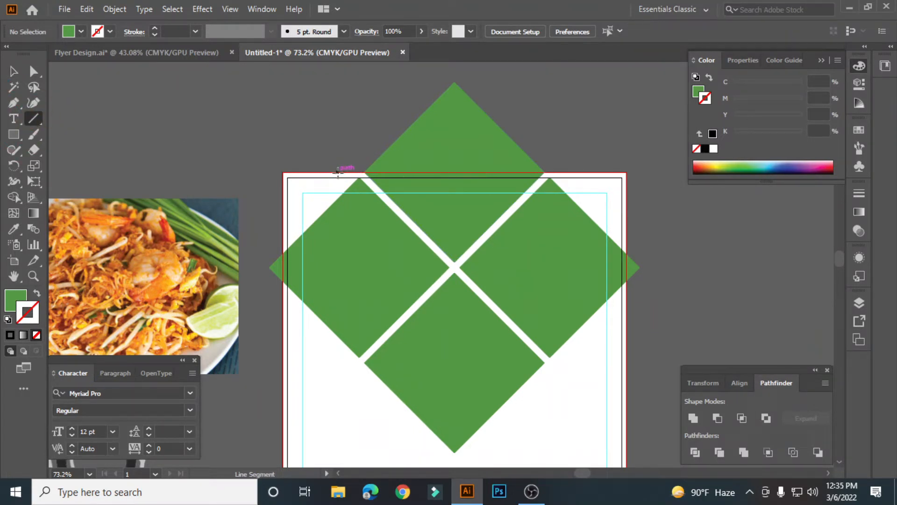
drag(336, 172, 555, 181)
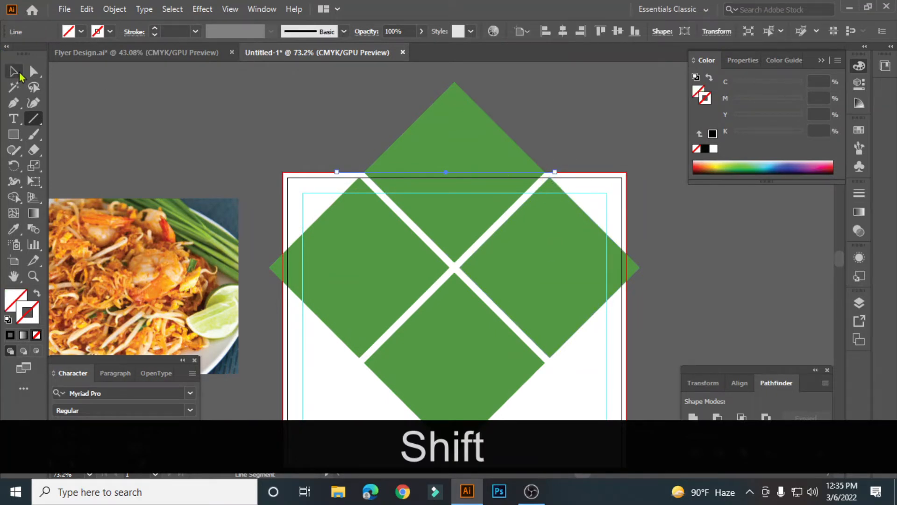
Step: Cut away the part of the top diamond above the bleed edge with the Shape Builder, using the horizontal line as the divider
click(19, 74)
shift+click(417, 138)
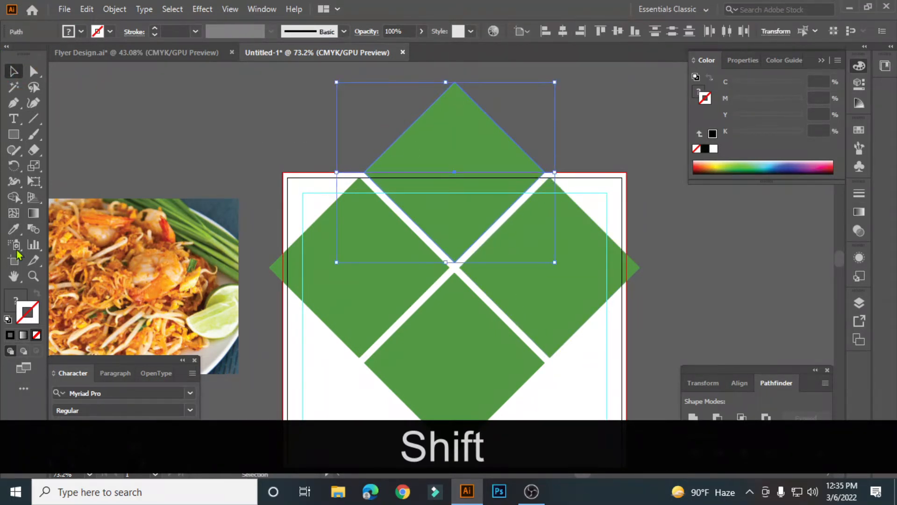
click(14, 198)
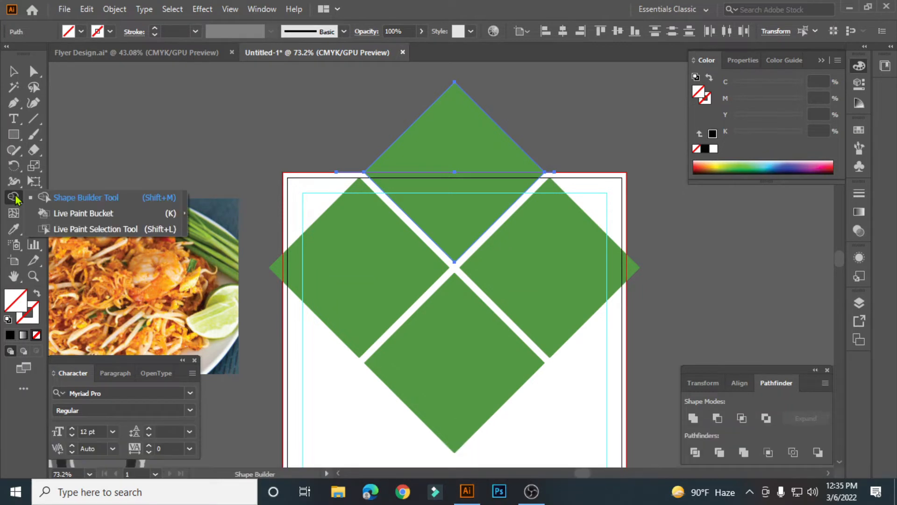
click(88, 200)
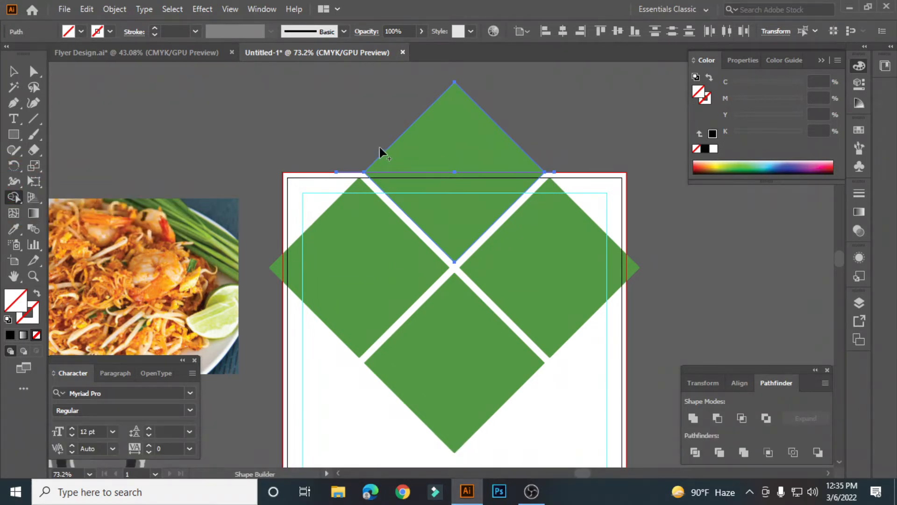
key(alt)
mouse_move(355, 139)
mouse_down()
mouse_move(455, 158)
mouse_move(539, 156)
mouse_up()
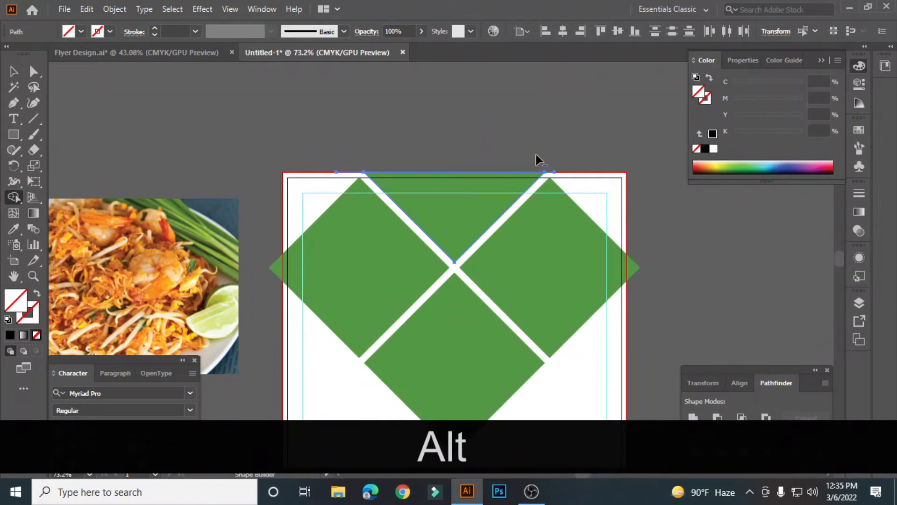
Step: Delete the leftover cutting-line pieces beside the trimmed top diamond
click(14, 71)
click(369, 83)
drag(351, 174, 329, 131)
key(Delete)
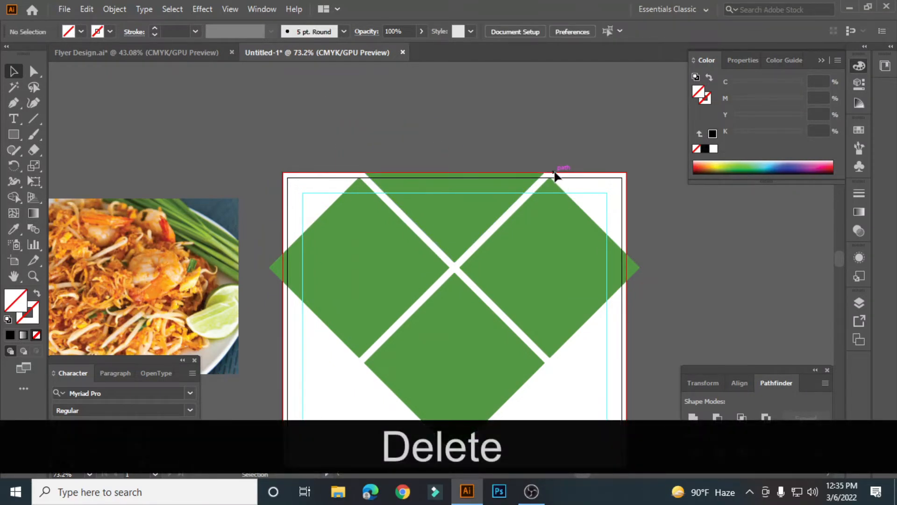
click(562, 172)
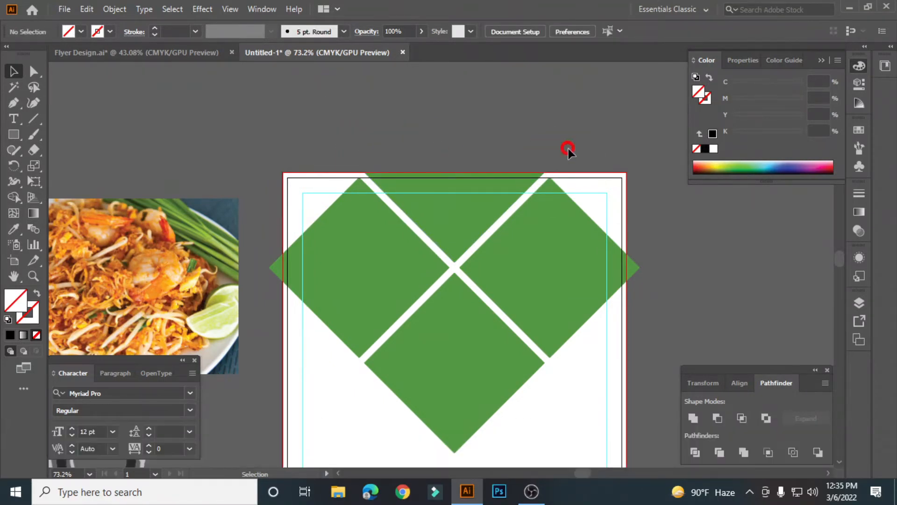
Step: Draw a straight vertical line along the page's left bleed edge, crossing the overhanging corner of the left diamond
key(space)
drag(365, 251, 377, 214)
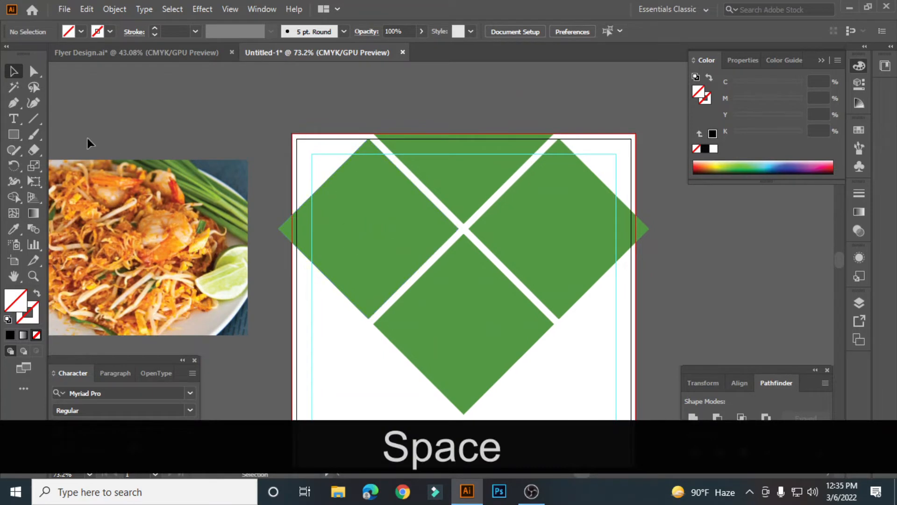
click(33, 118)
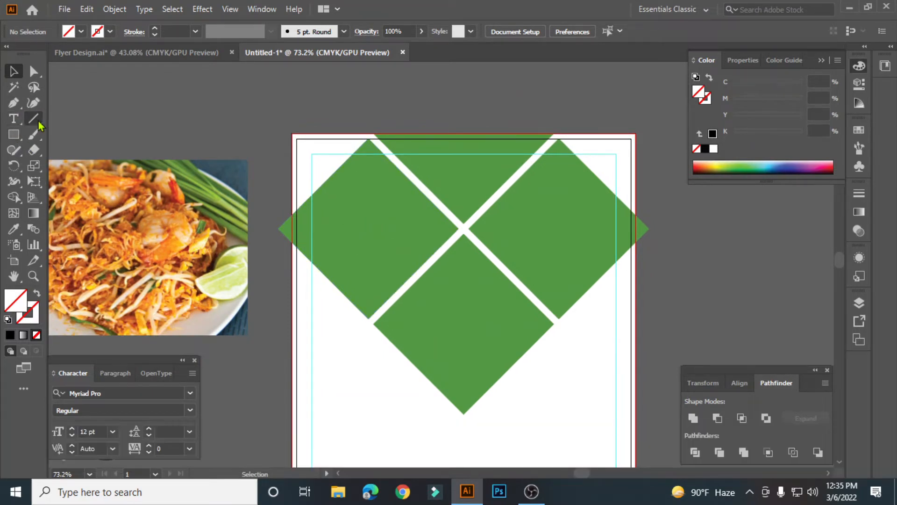
scroll(289, 204, down, 2)
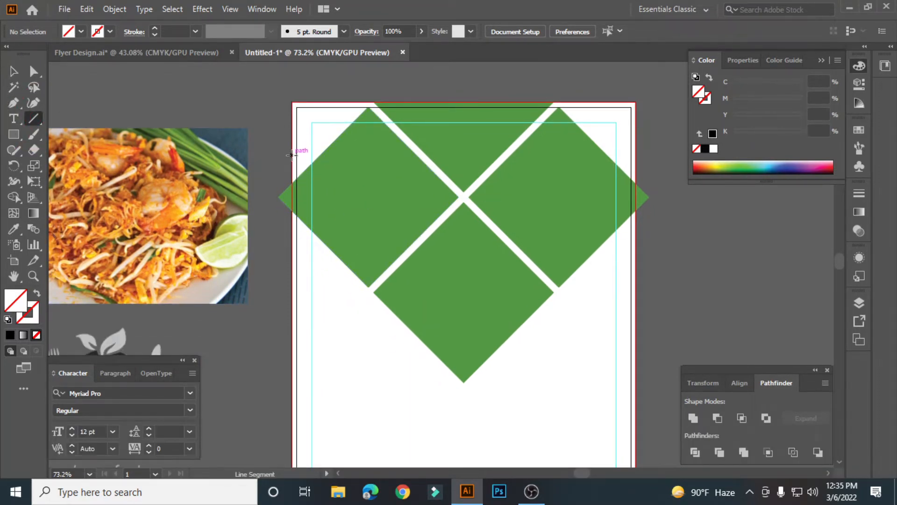
mouse_move(291, 154)
mouse_down()
mouse_move(312, 152)
mouse_move(318, 232)
mouse_up()
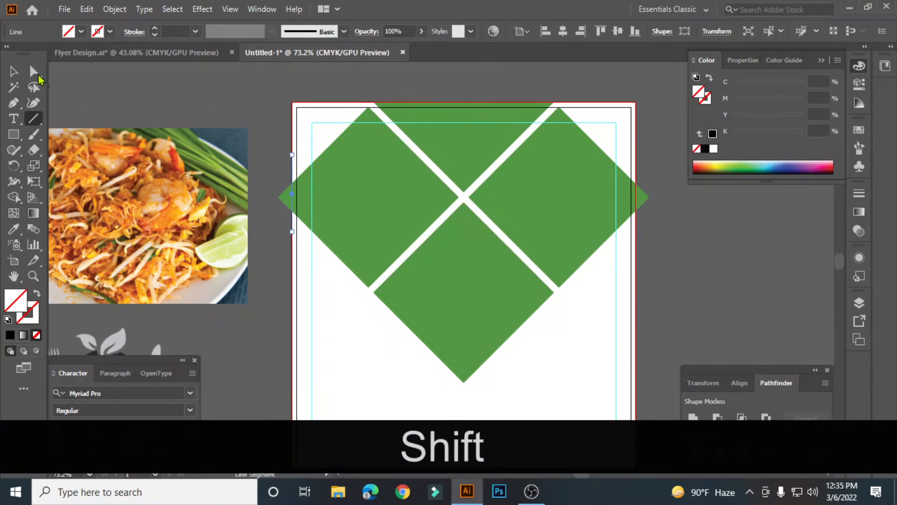
Step: Remove the left diamond's corner outside the bleed edge with the Shape Builder, using the vertical line as the divider
click(14, 71)
shift+click(285, 202)
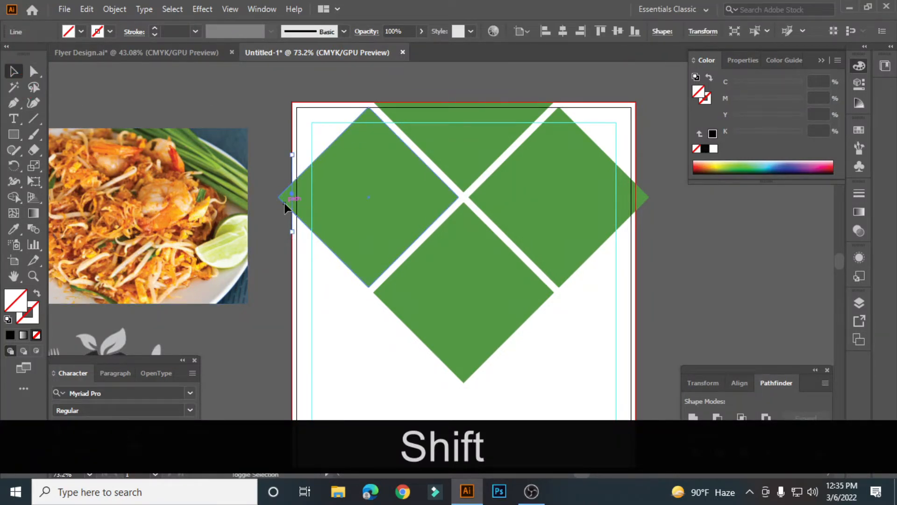
shift+click(284, 203)
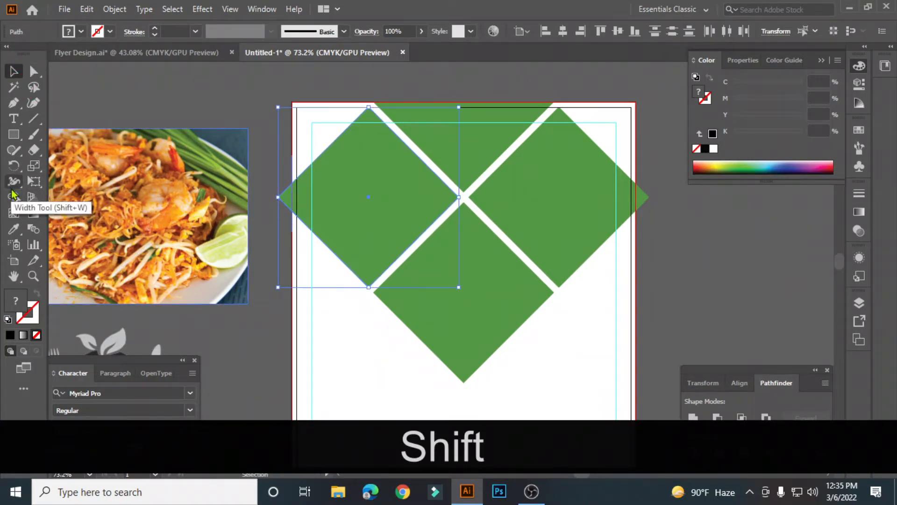
click(13, 197)
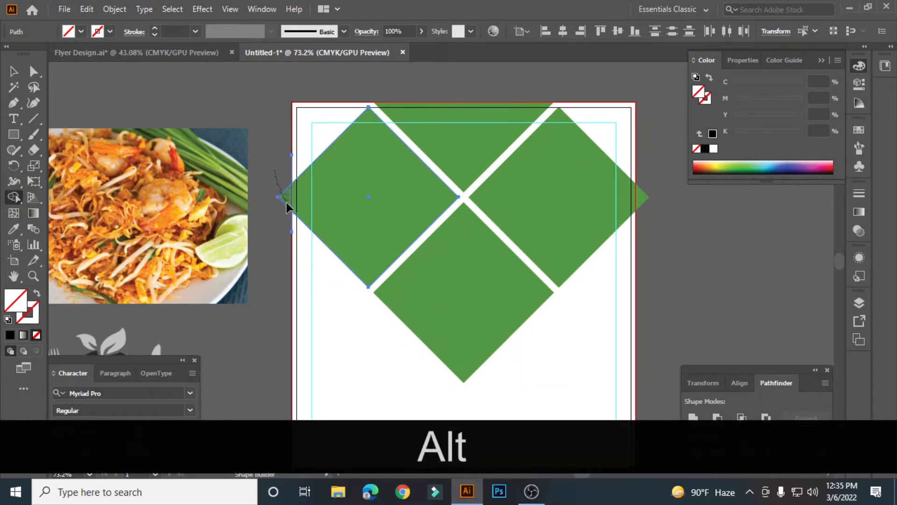
alt+click(286, 200)
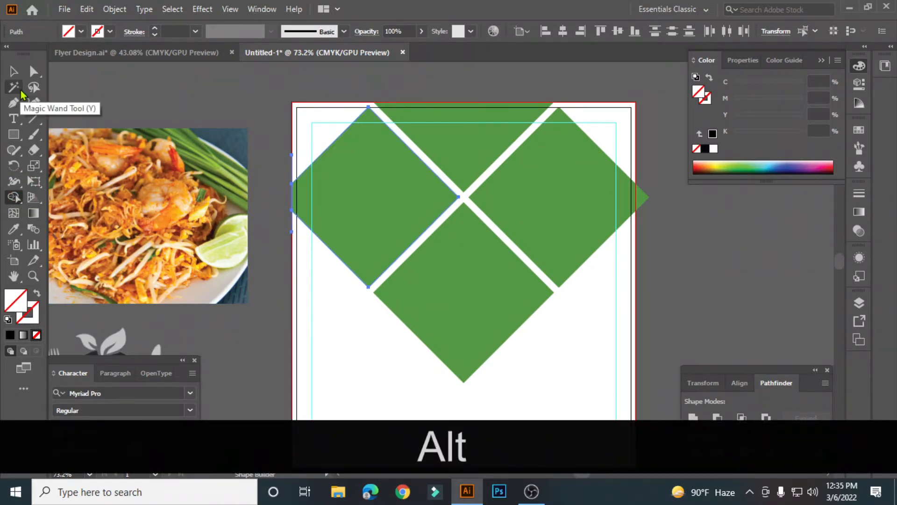
Step: Delete the leftover cutting-line pieces along the page's left edge
click(11, 72)
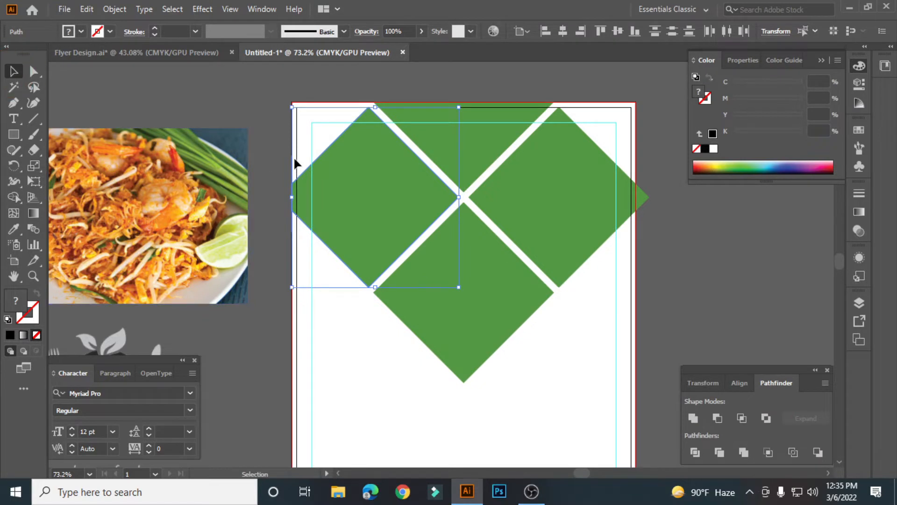
click(276, 154)
drag(294, 169, 250, 167)
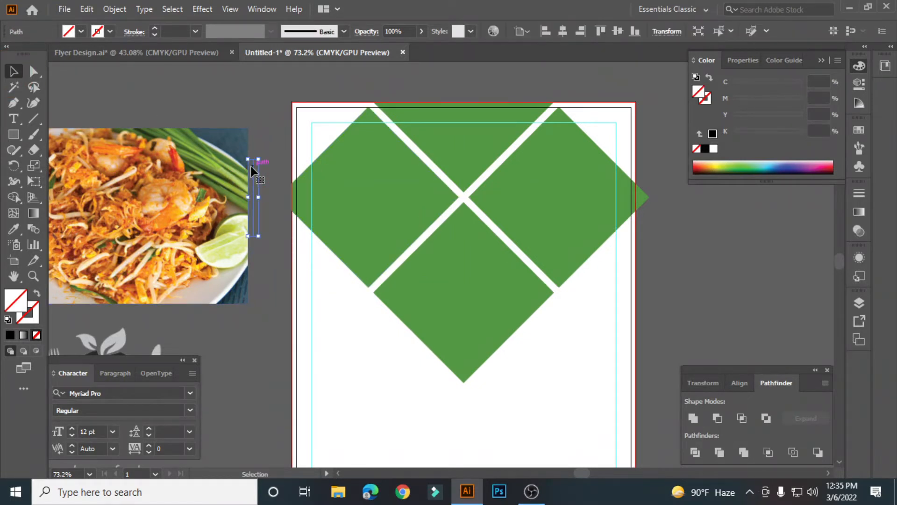
key(Delete)
Step: Draw a straight vertical line along the page's right bleed edge, crossing the overhanging corner of the right diamond
key(space)
drag(530, 187, 353, 192)
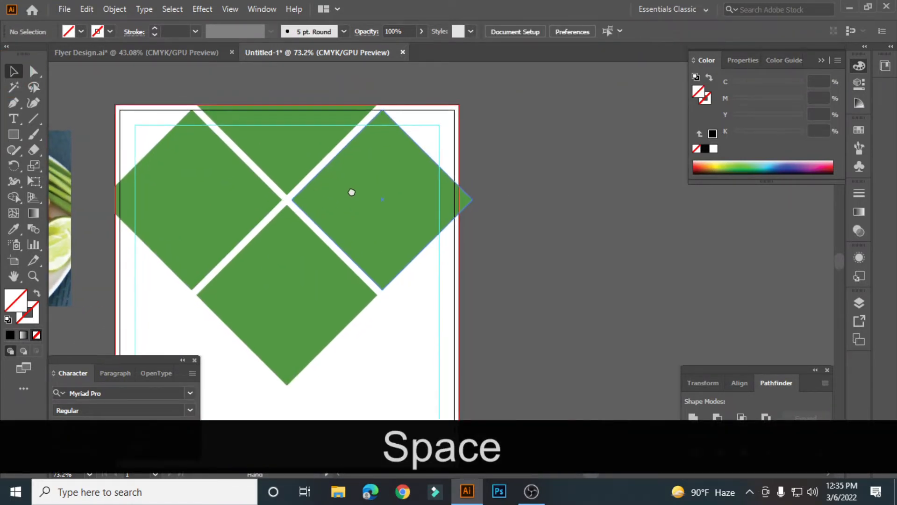
click(34, 119)
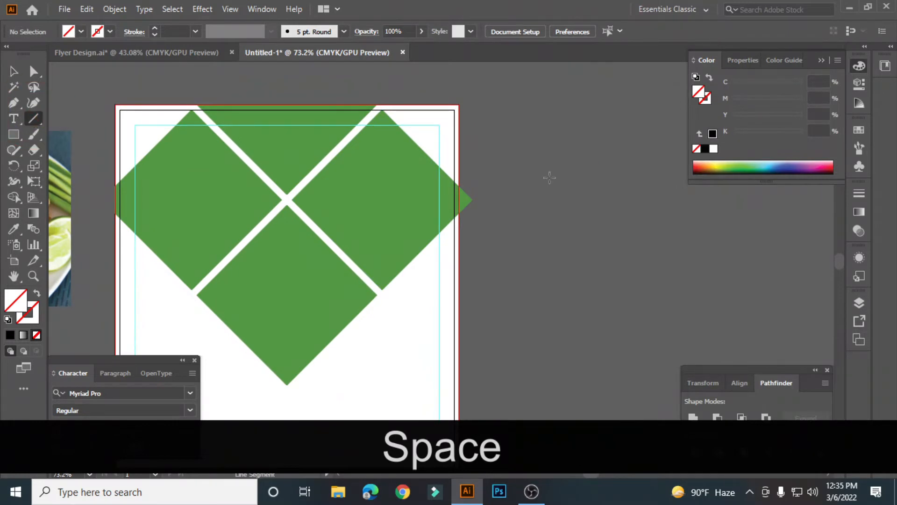
key(shift)
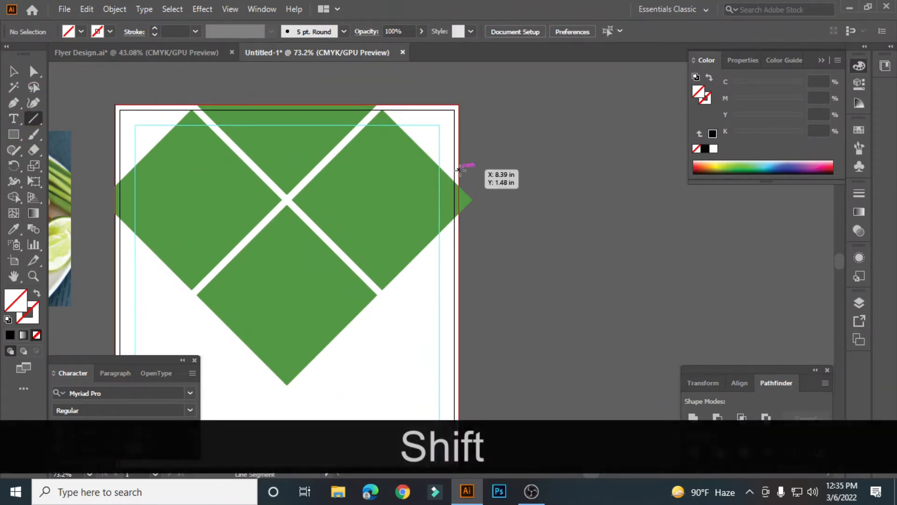
drag(458, 170, 459, 239)
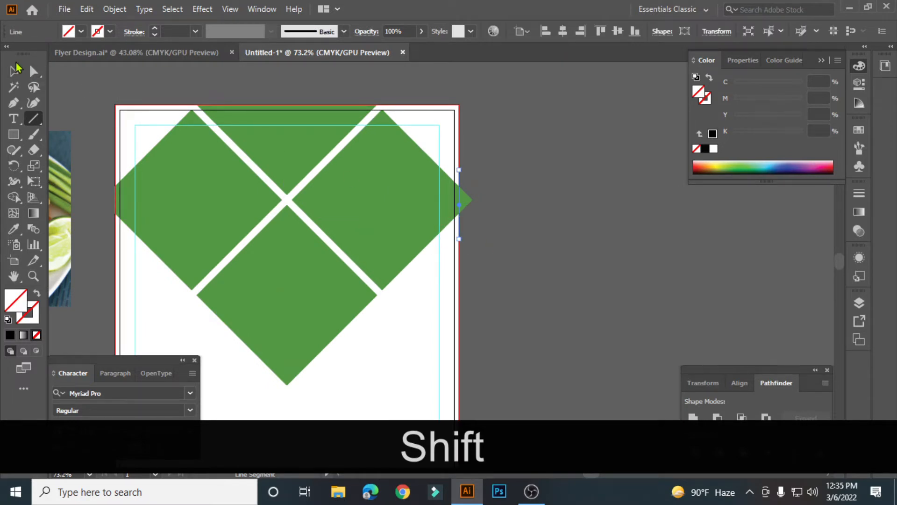
Step: Remove the right diamond's corner outside the bleed edge with the Shape Builder, using the vertical line as the divider
click(15, 70)
shift+click(435, 204)
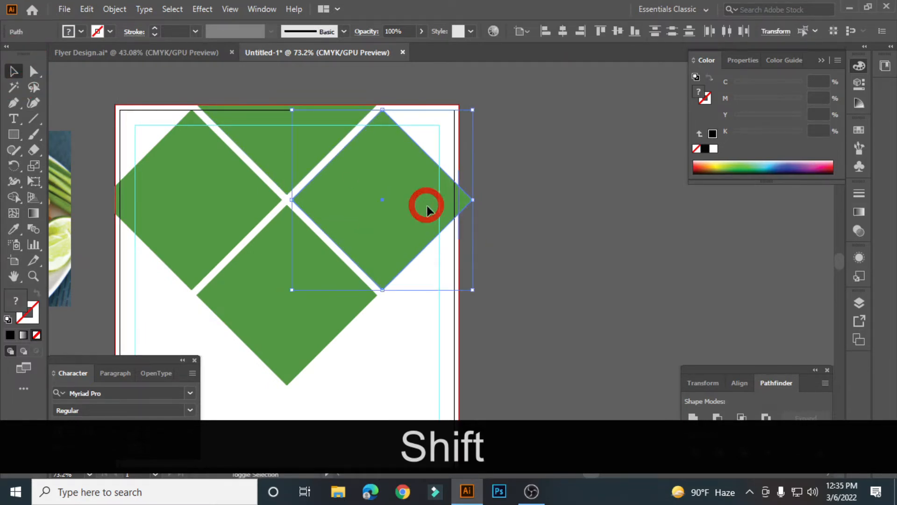
click(14, 197)
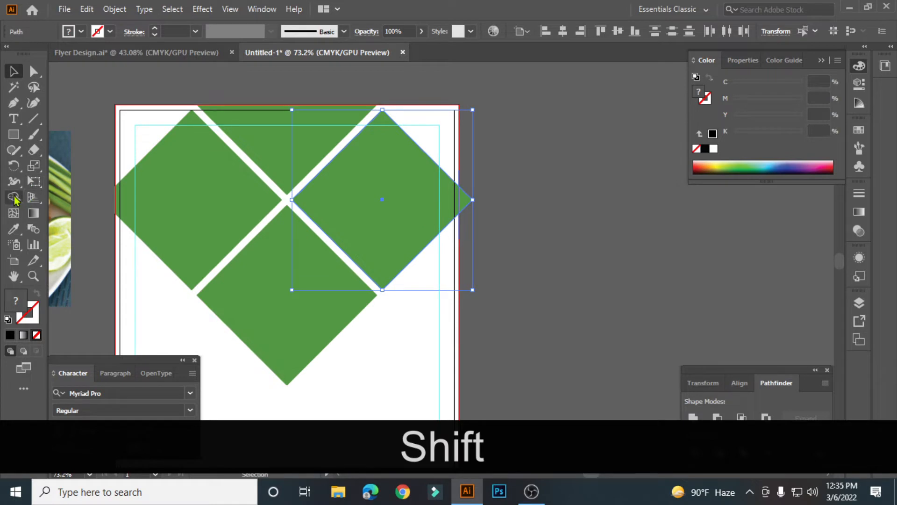
drag(467, 222, 468, 223)
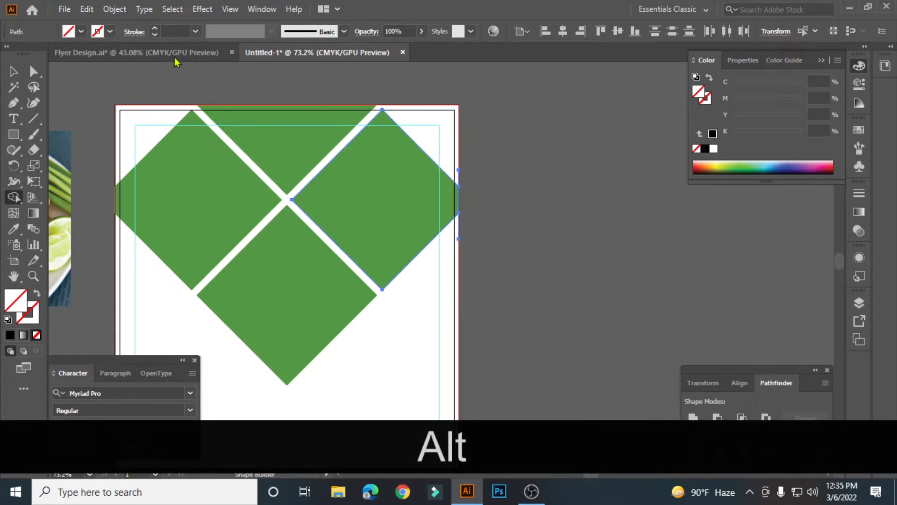
Step: Delete the leftover cutting-line pieces along the page's right edge
click(14, 71)
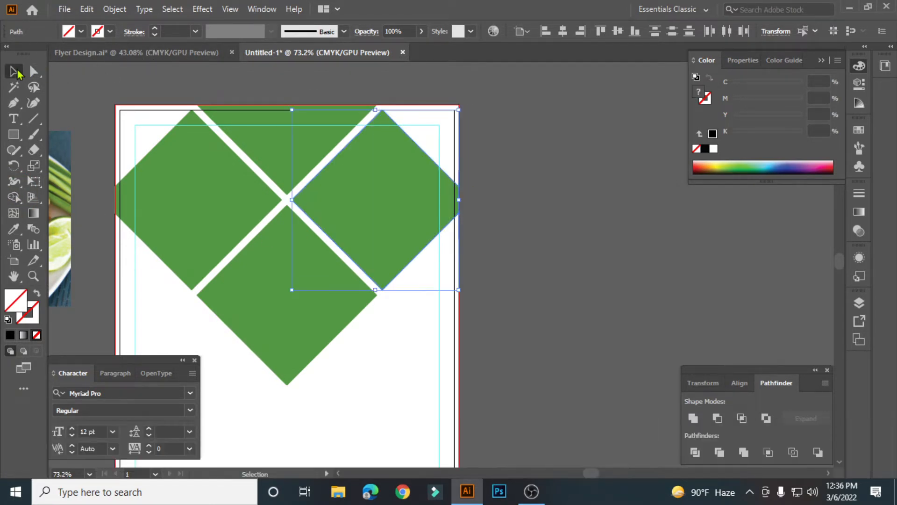
click(463, 175)
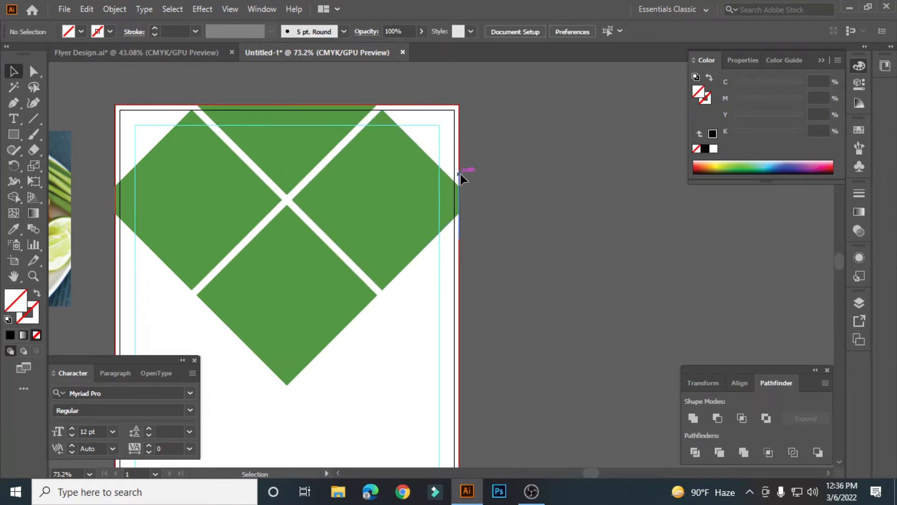
drag(460, 174, 500, 175)
key(Delete)
Step: Draw a full-width rectangle across the bottom of the page out to the bleed edges and fill it with the green sampled from the diamonds
key(space)
drag(303, 170, 397, 190)
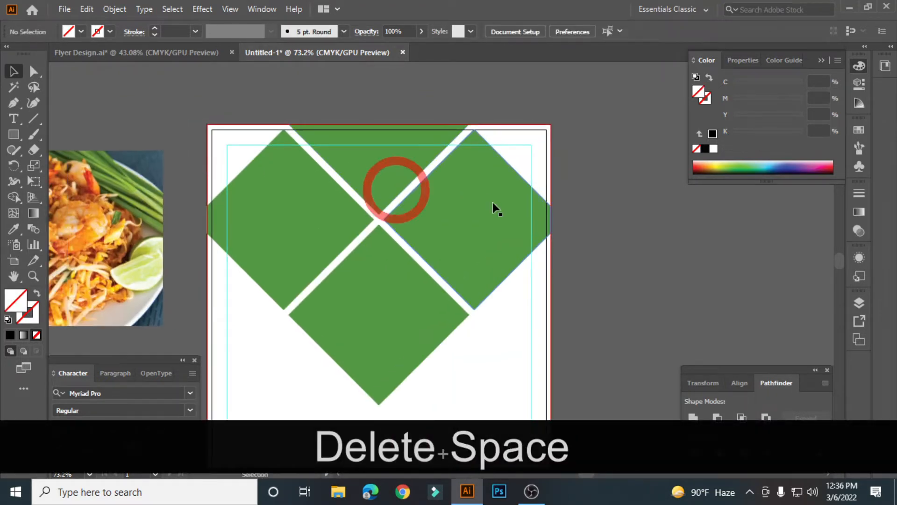
key(z)
drag(558, 257, 487, 239)
key(space)
drag(423, 228, 429, 206)
drag(482, 288, 466, 201)
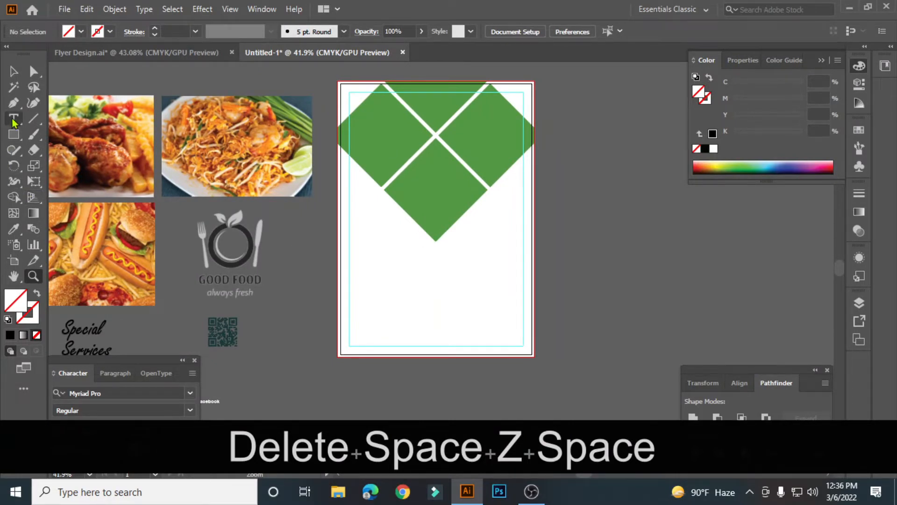
click(14, 134)
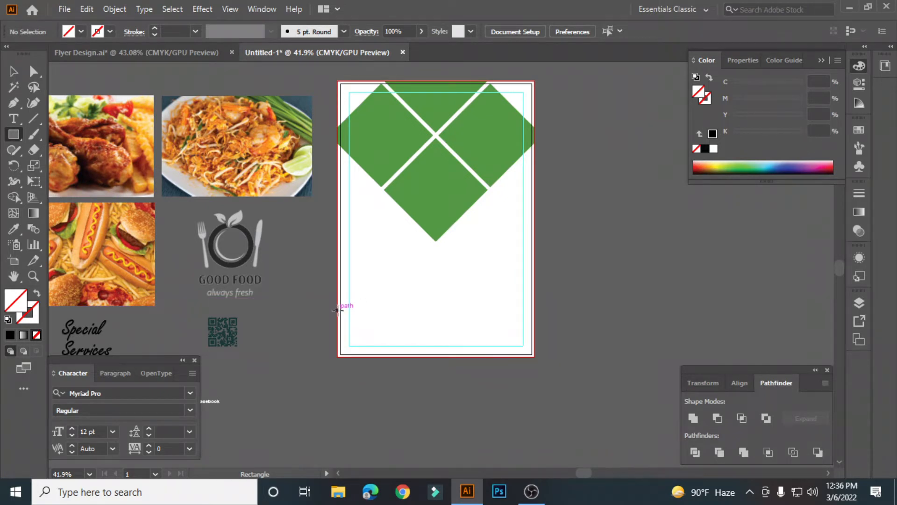
drag(338, 306, 535, 357)
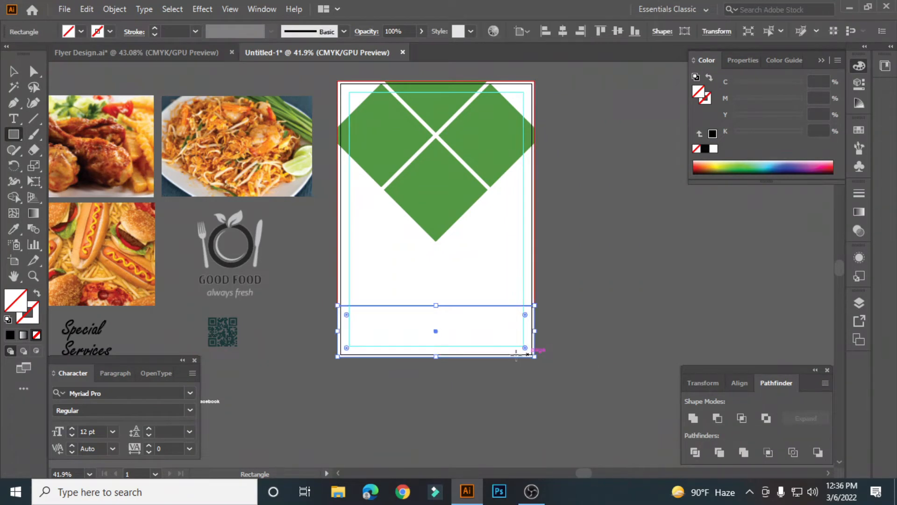
click(14, 228)
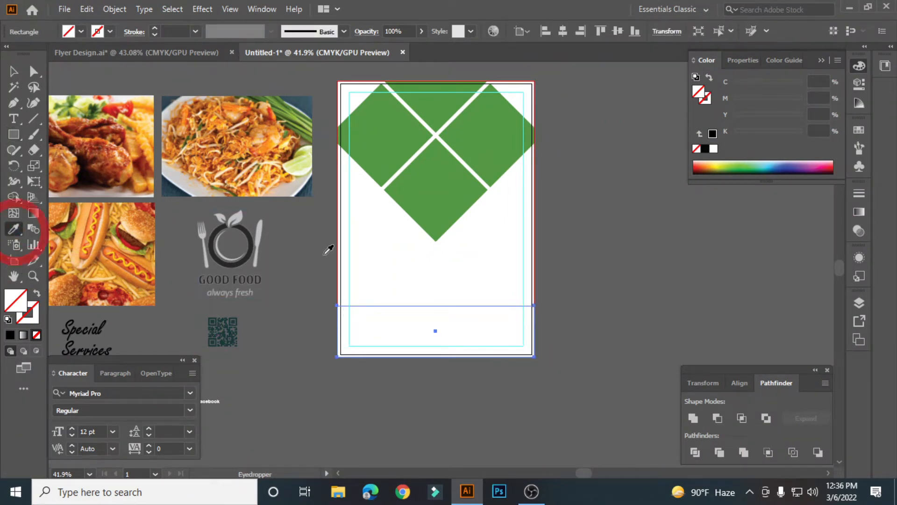
click(384, 140)
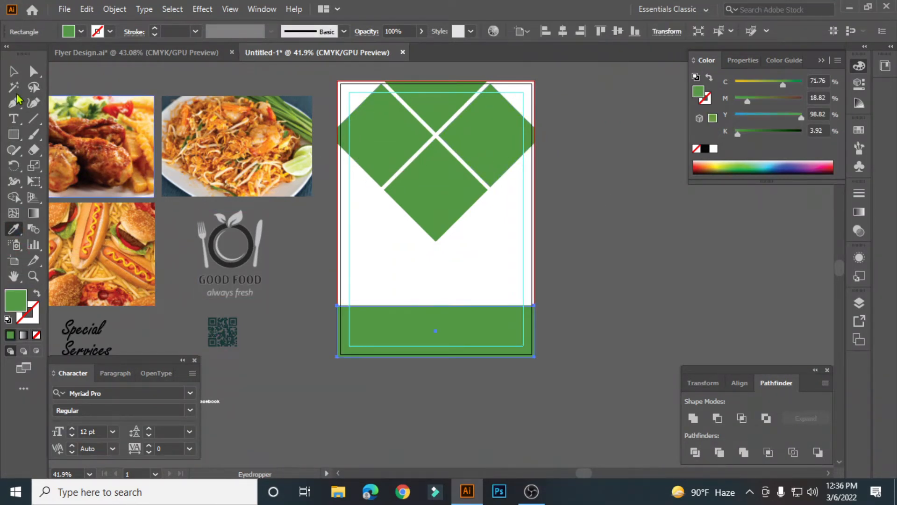
Step: Make the green footer band slightly taller by raising its upper edge
click(13, 71)
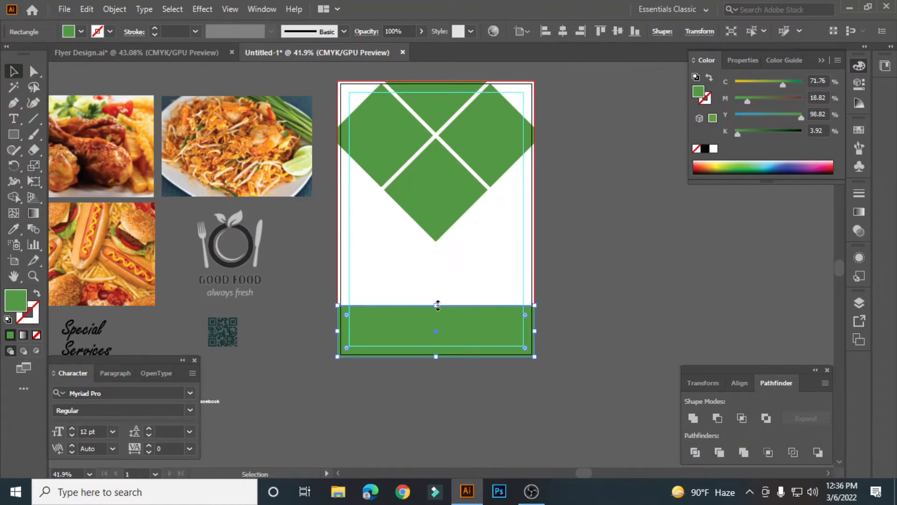
drag(438, 304, 436, 299)
key(ctrl)
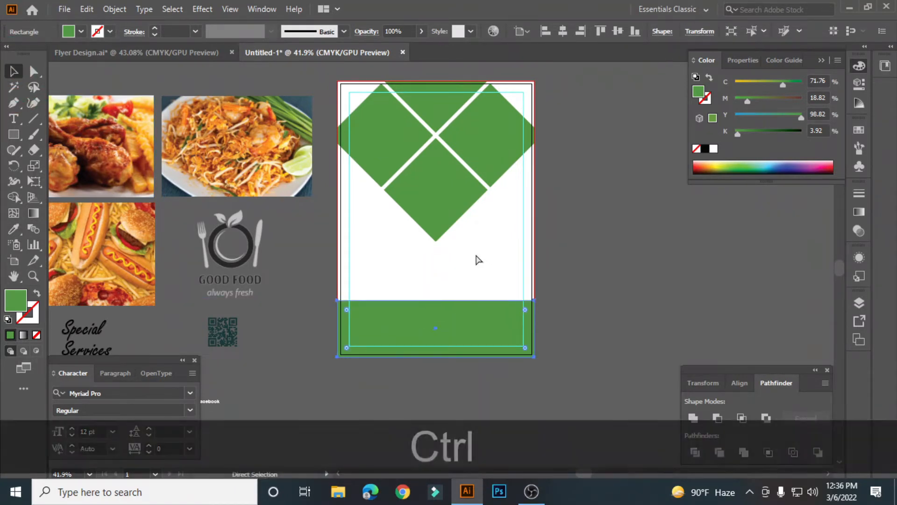
Step: Duplicate the green footer band in place and shorten the copy to a thin strip along the page's lower edge
key(ctrl+c)
key(ctrl+f)
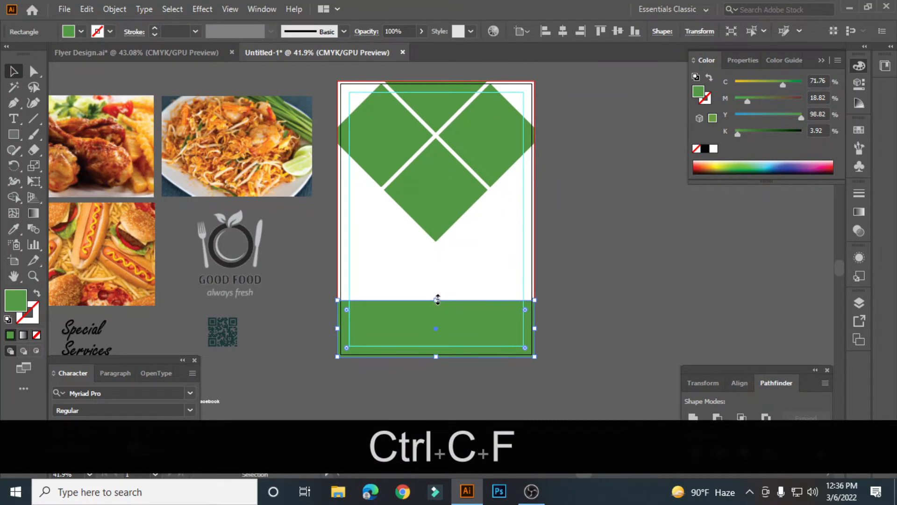
drag(438, 300, 450, 338)
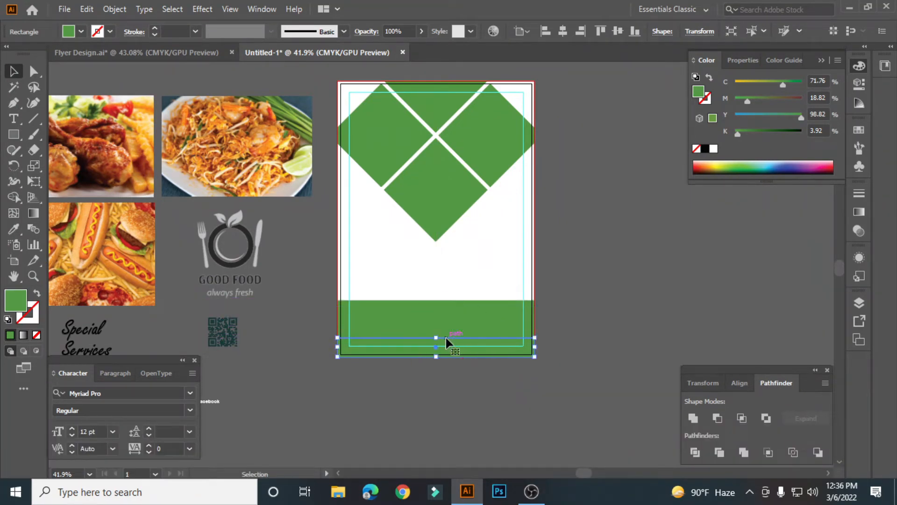
Step: Fill the thin footer strip with the dark teal sampled from the 1B3737 swatch and deselect it
key(space)
drag(84, 270, 217, 230)
click(14, 229)
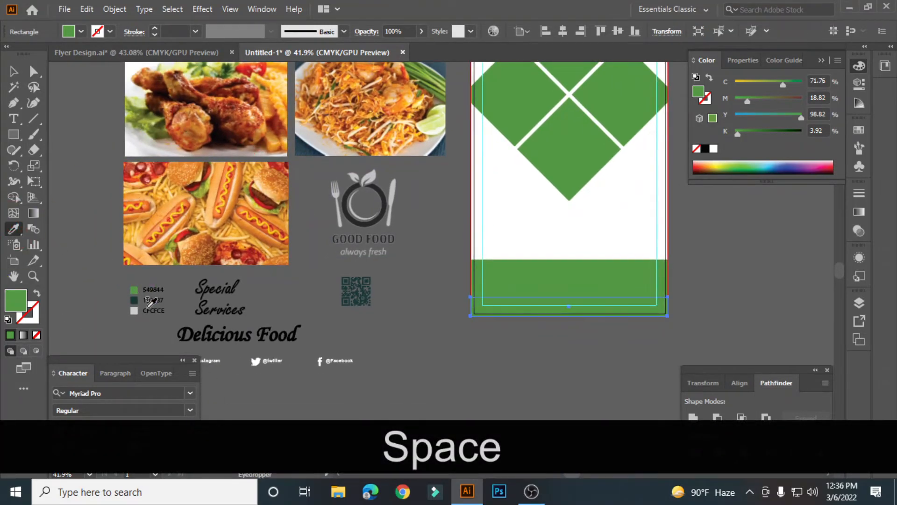
click(135, 299)
key(space)
drag(256, 127, 121, 136)
click(14, 72)
click(304, 313)
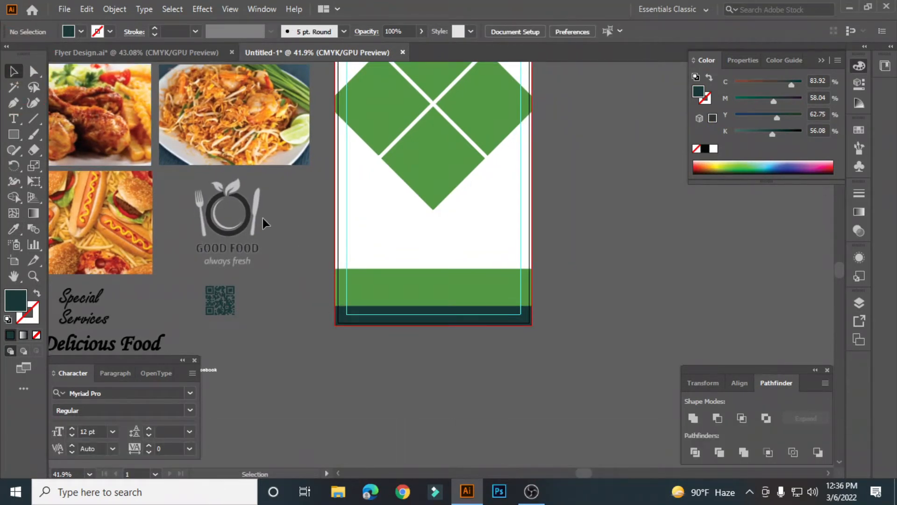
Step: Scale down the Good Food logo and place it centred just above the flyer page
key(space)
drag(335, 246, 391, 304)
mouse_move(336, 267)
mouse_down()
mouse_move(337, 304)
mouse_move(329, 262)
mouse_up()
key(space)
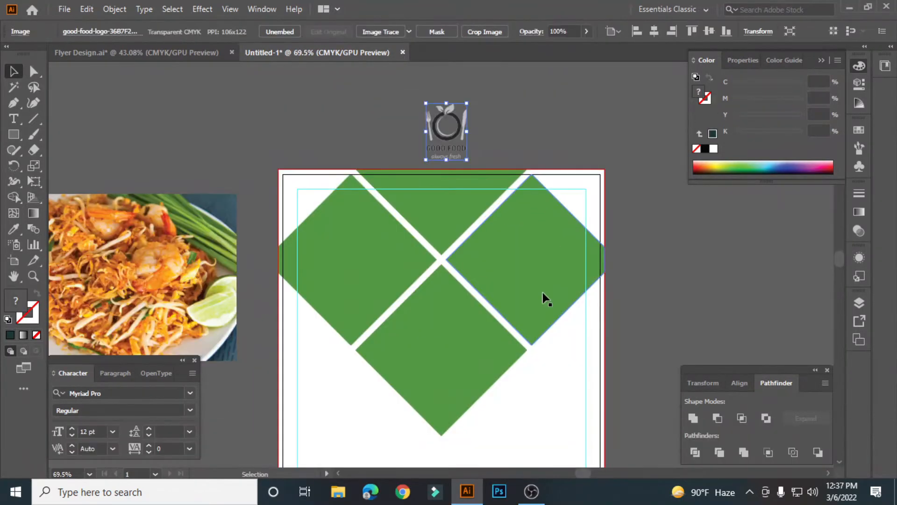
drag(441, 125, 441, 105)
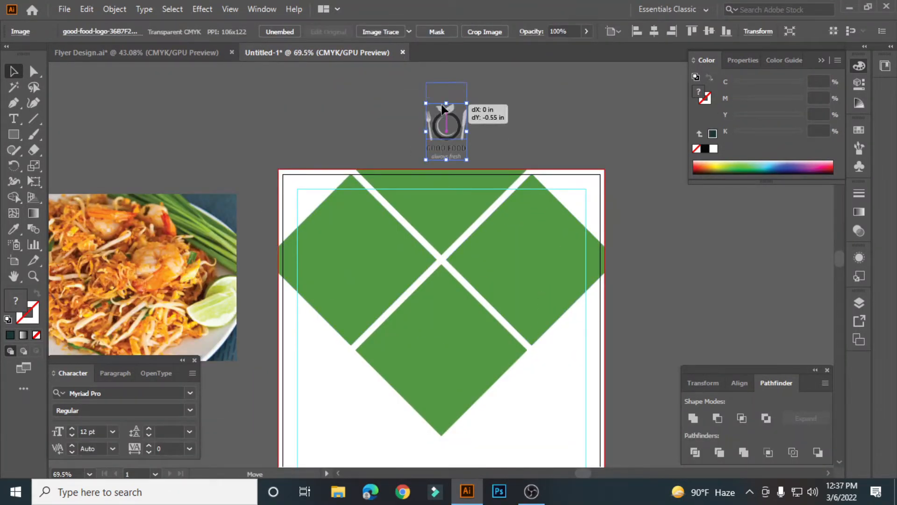
click(395, 130)
click(436, 219)
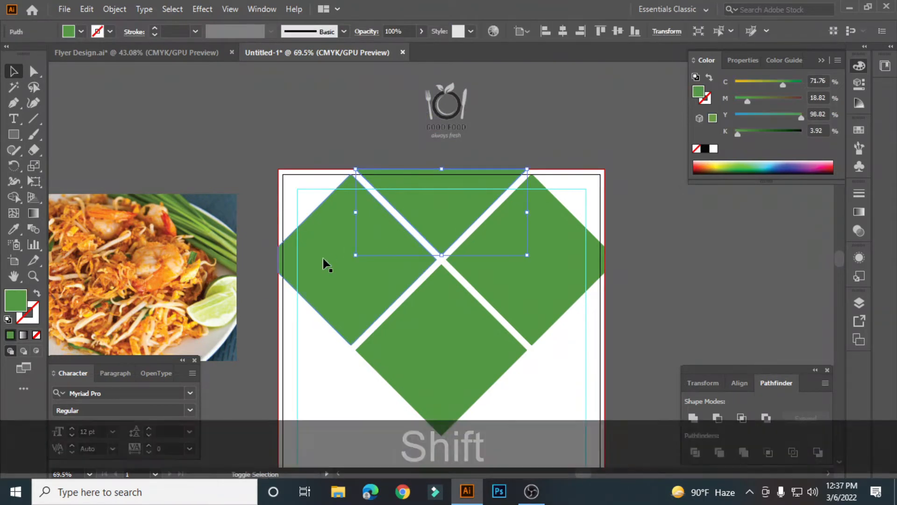
shift+click(324, 258)
shift+click(452, 348)
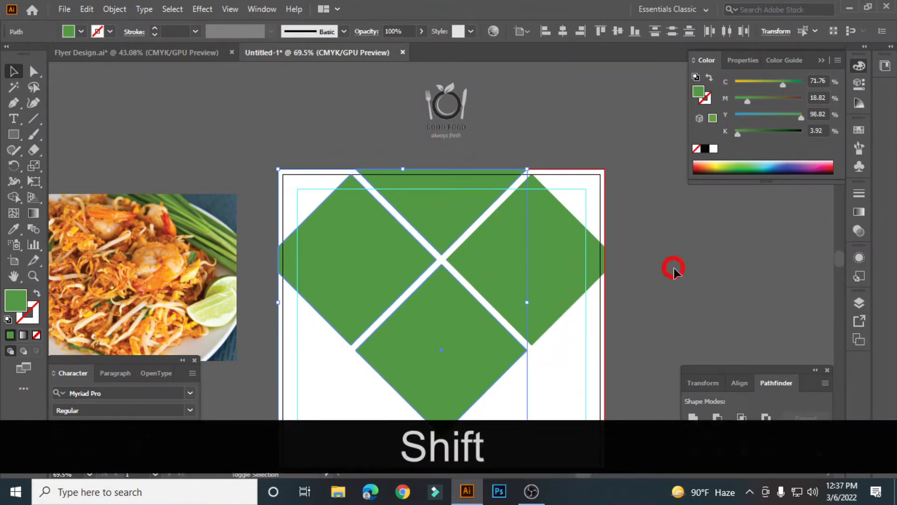
click(674, 268)
Step: Unlock all locked objects in the document and clear the selection
scroll(585, 284, down, 5)
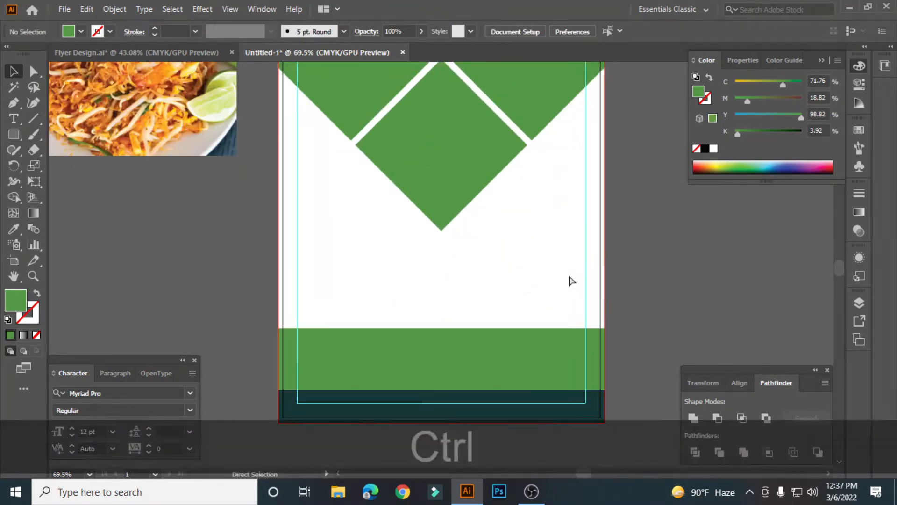
key(ctrl+KP_Subtract)
key(ctrl+KP_Subtract)
key(ctrl+alt+KP_2)
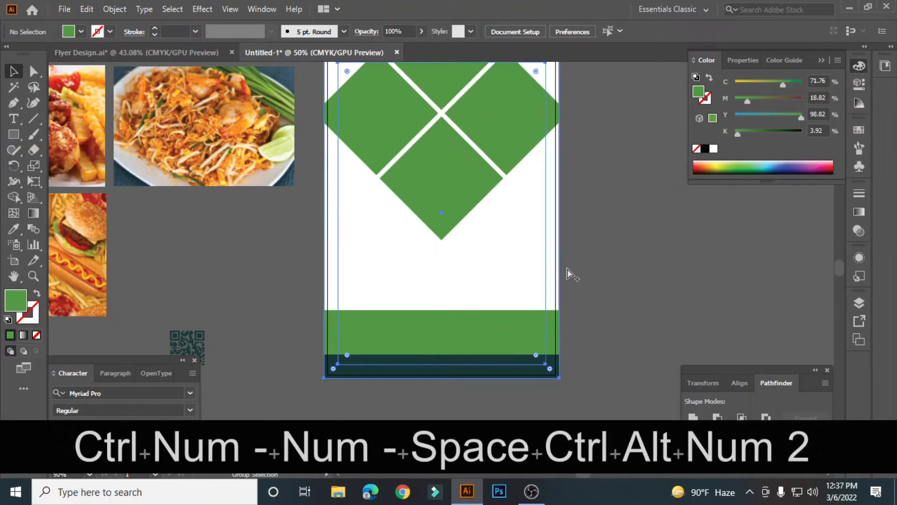
drag(659, 216, 653, 292)
click(662, 292)
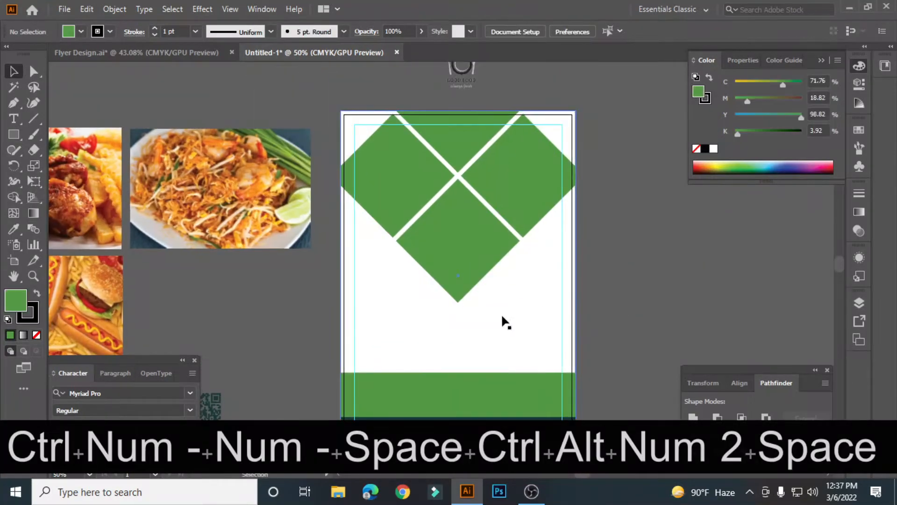
Step: Fill the white page background rectangle with the light grey sampled from the CFCFCE swatch and deselect it
click(545, 320)
drag(230, 250, 429, 138)
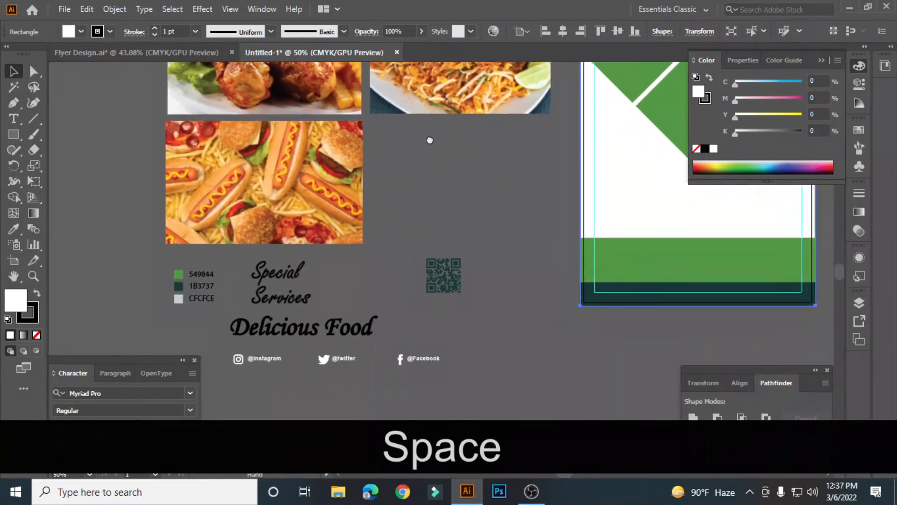
click(13, 229)
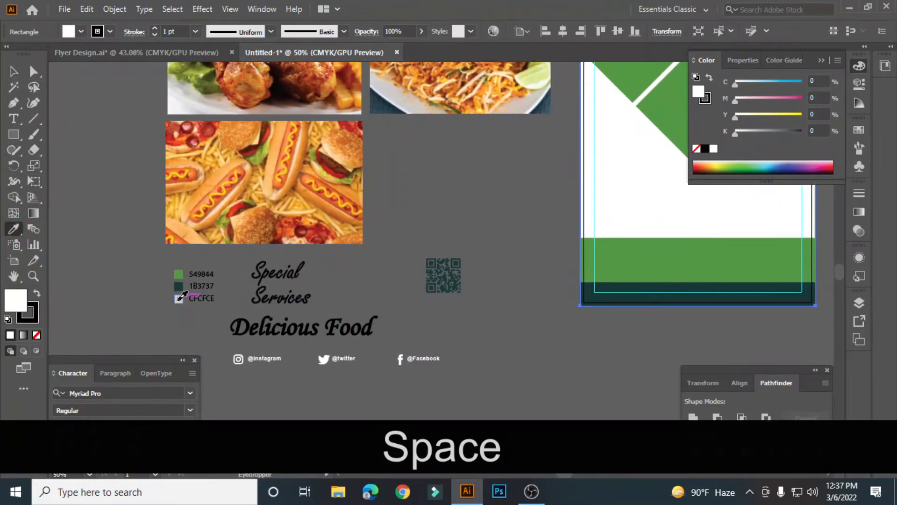
click(181, 296)
key(v)
click(532, 179)
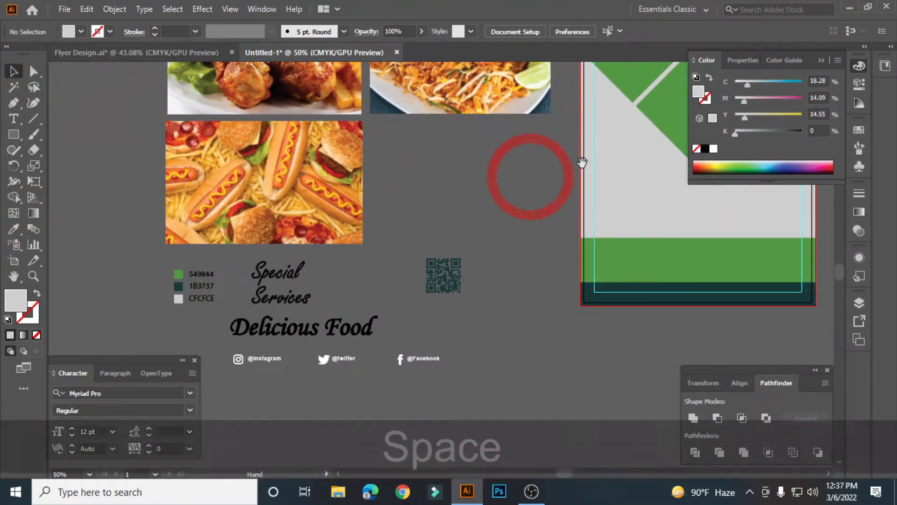
Step: Undo the last change to the green diamond shapes and deselect them
drag(582, 162, 351, 291)
key(ctrl+plus)
key(ctrl+z)
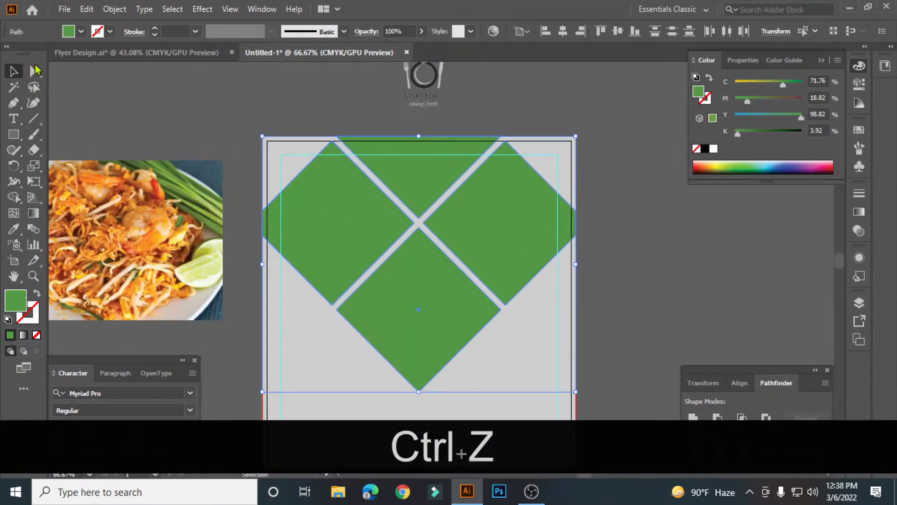
click(683, 258)
Step: Select all four green diamond shapes and preview an Offset Path of 10 pt on them
click(476, 224)
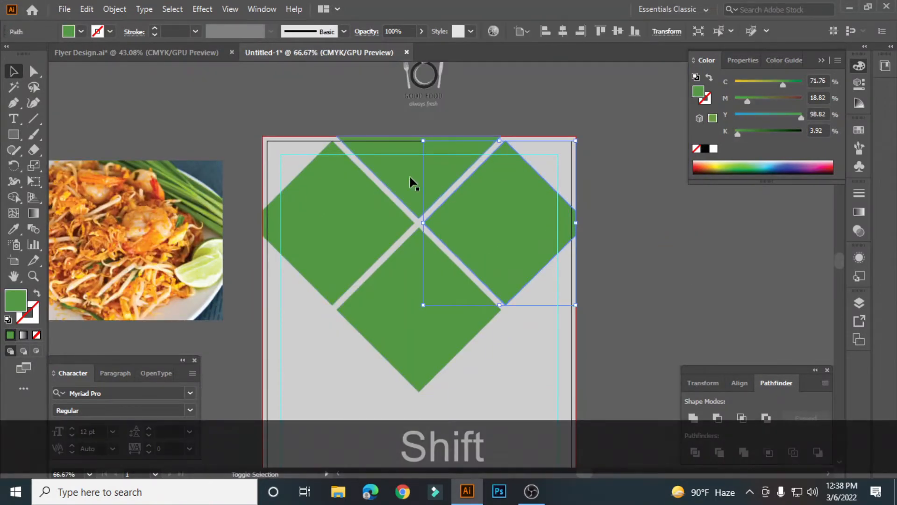
shift+click(403, 174)
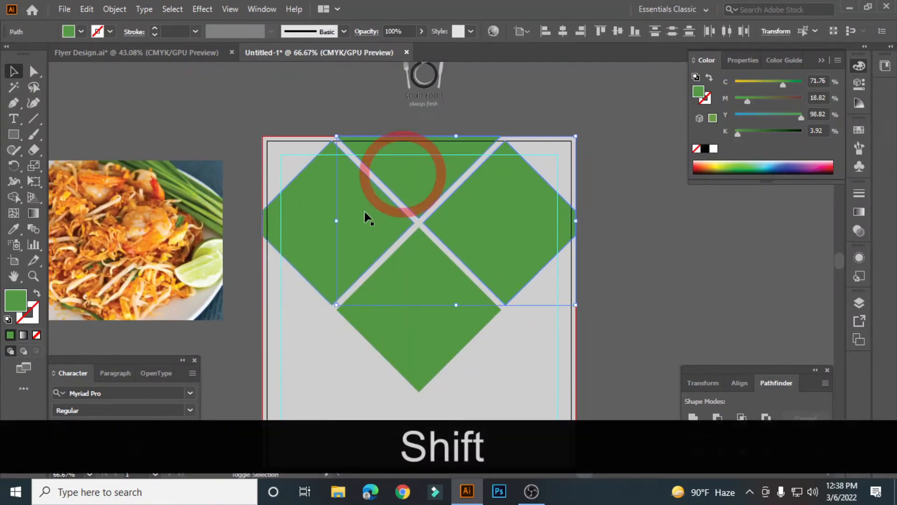
shift+click(414, 339)
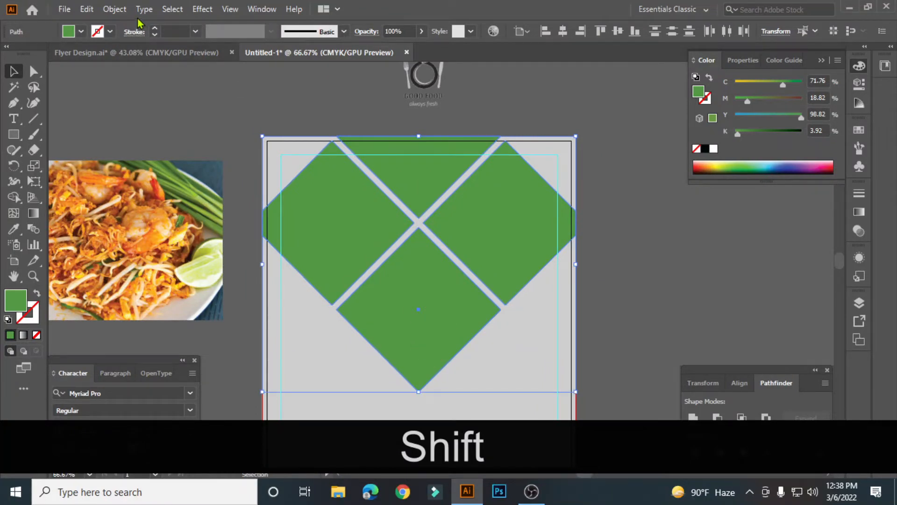
click(115, 10)
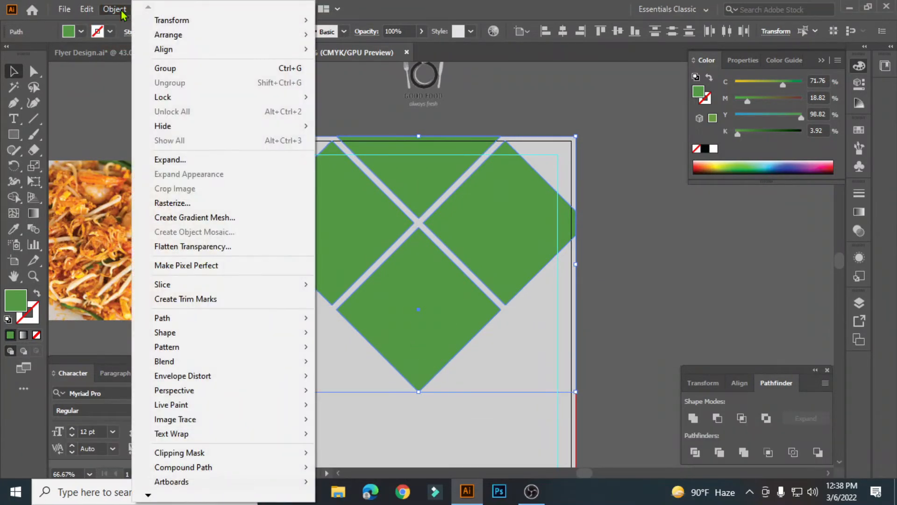
mouse_move(205, 319)
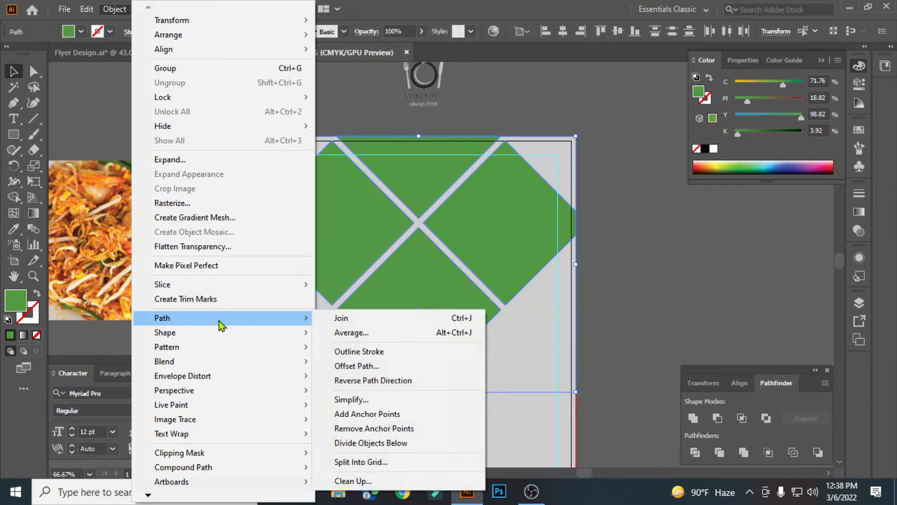
click(350, 365)
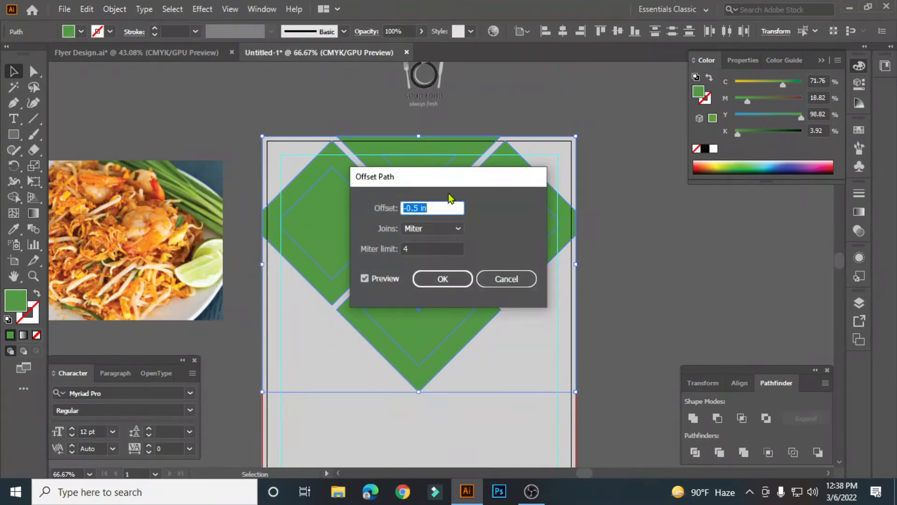
text(10pt)
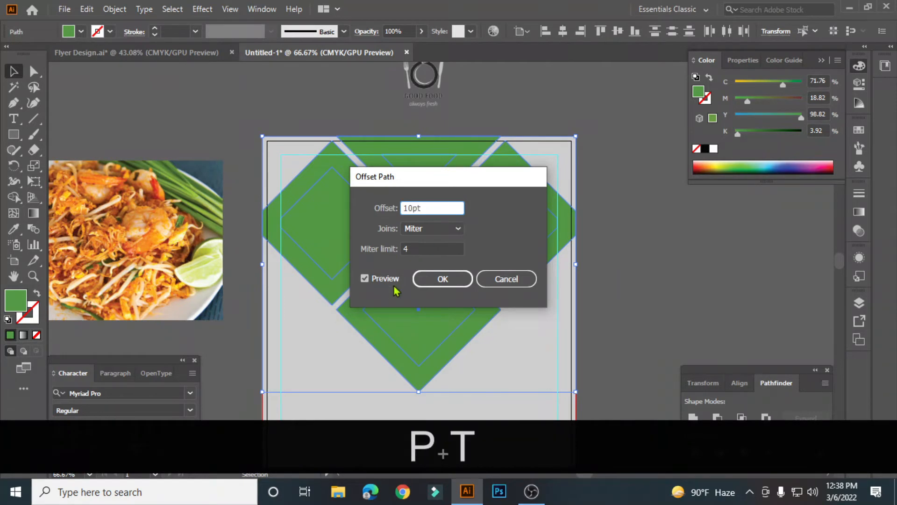
click(385, 277)
click(385, 276)
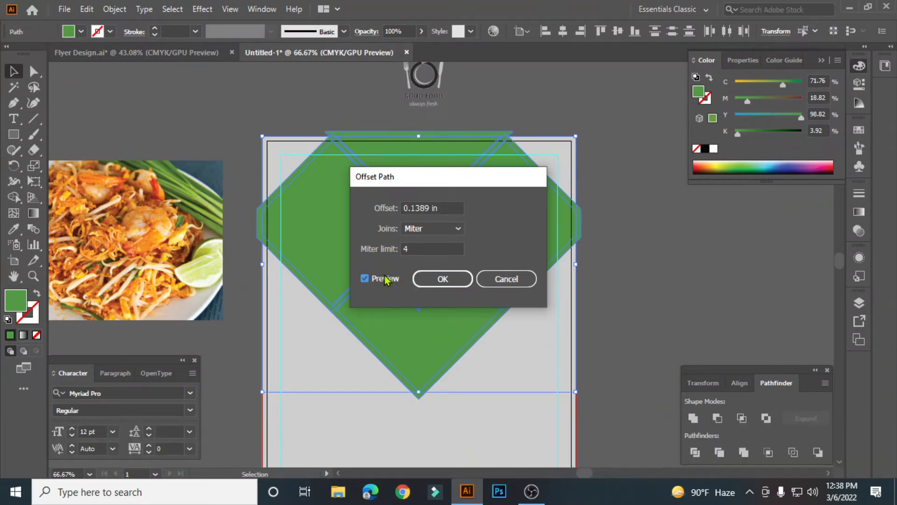
Step: Preview the diamonds' path offset at 5 pt and move the dialog clear of the artwork
double_click(443, 207)
text(5pt)
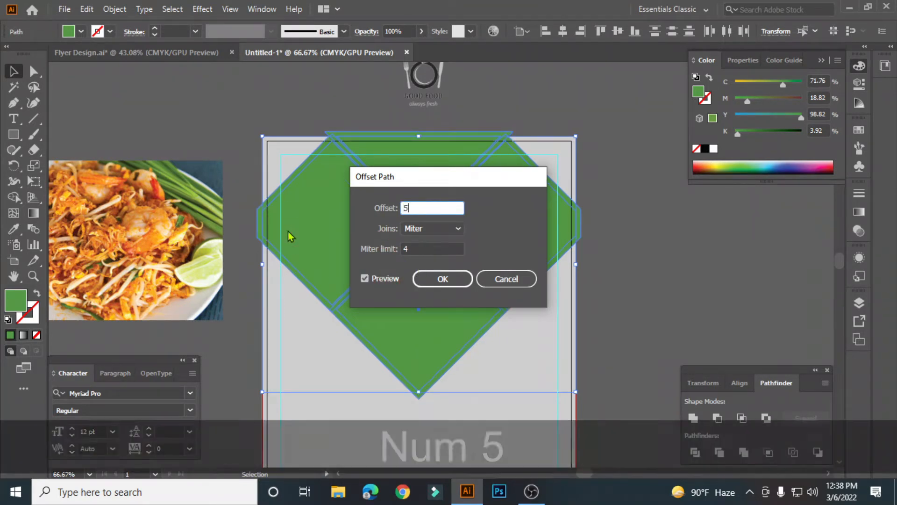
click(384, 282)
click(384, 283)
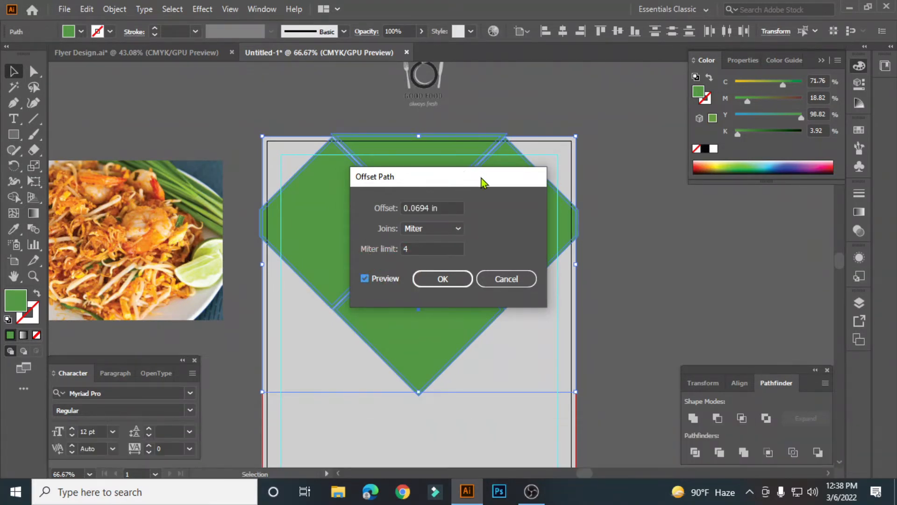
drag(481, 178, 638, 183)
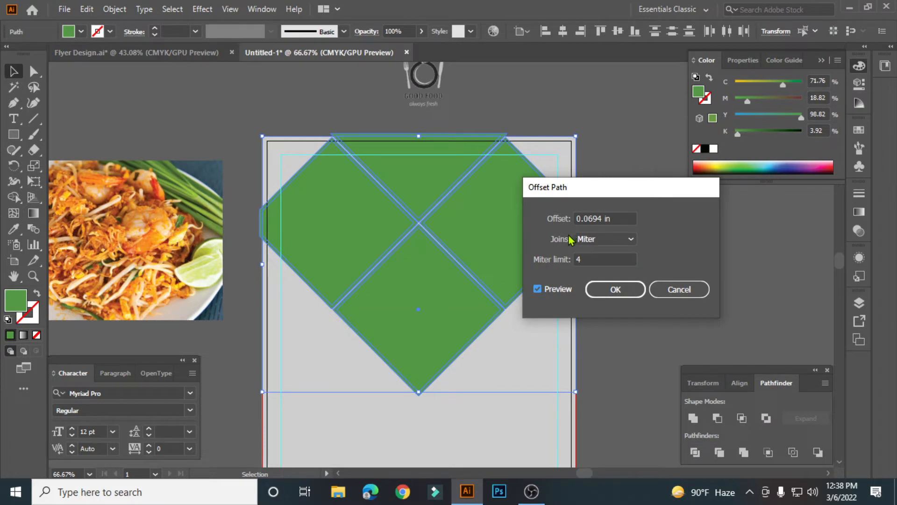
Step: Preview the diamonds' path offset at 2.5 pt
double_click(629, 218)
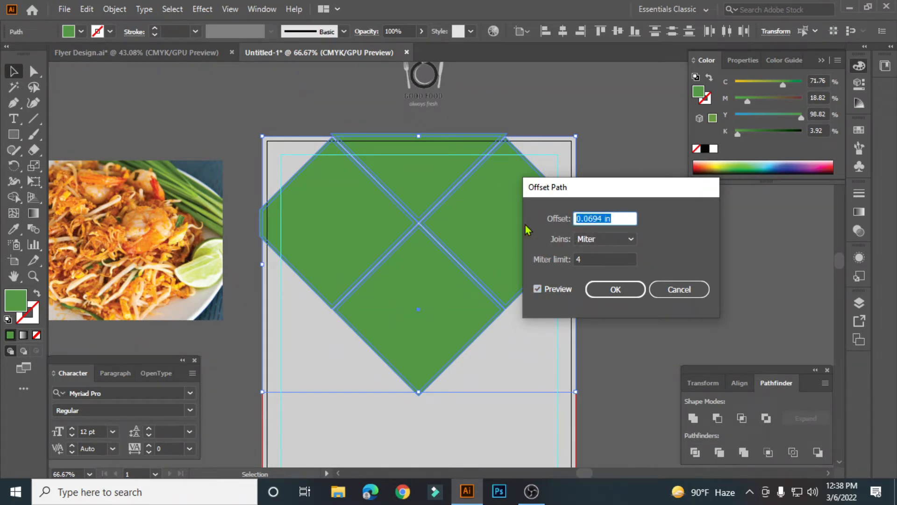
text(2.5)
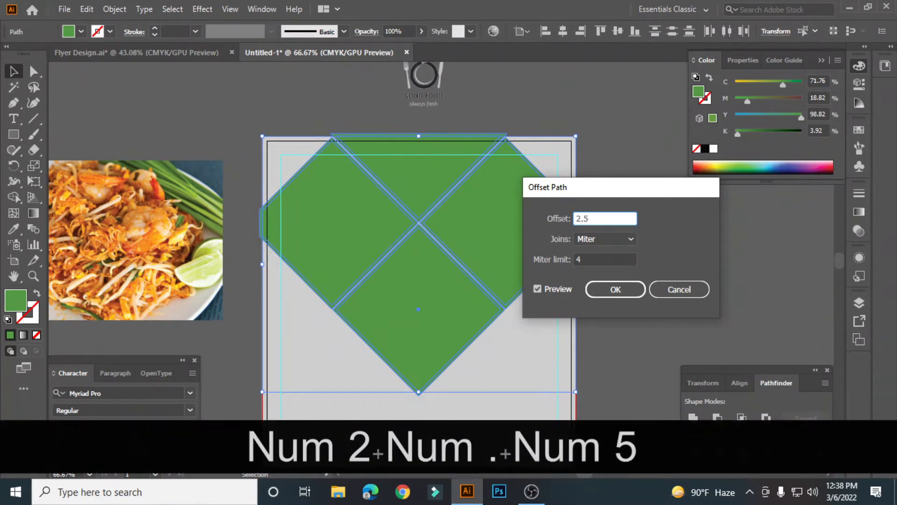
text(pt)
click(549, 292)
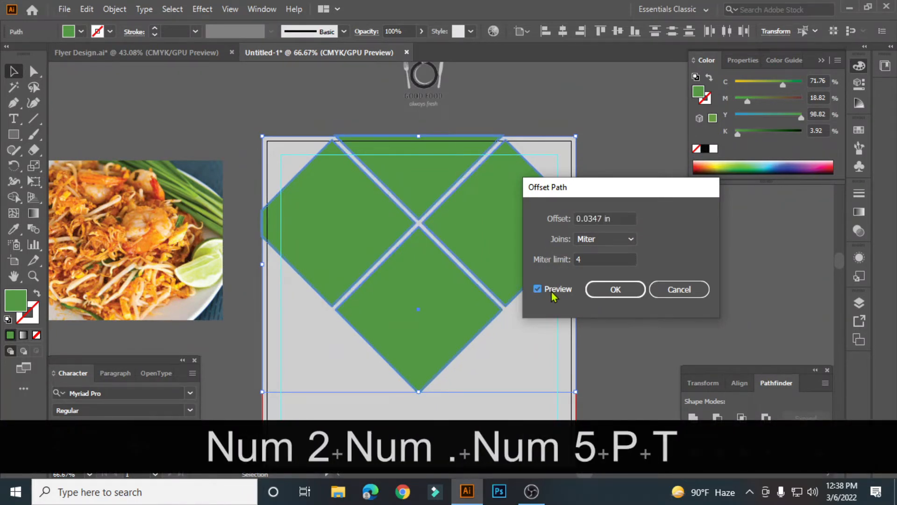
click(551, 291)
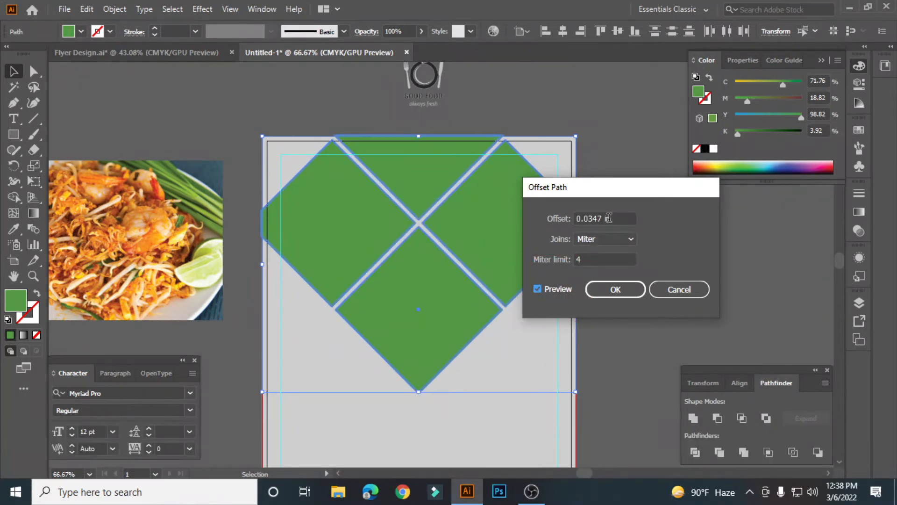
Step: Set the diamonds' path offset to 4 pt with miter joins and apply it
click(526, 215)
text(4pt)
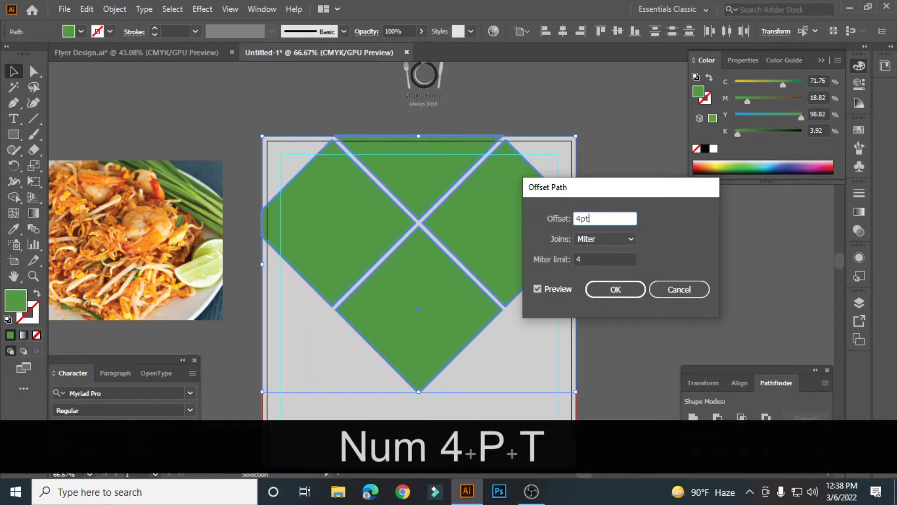
click(552, 288)
click(552, 288)
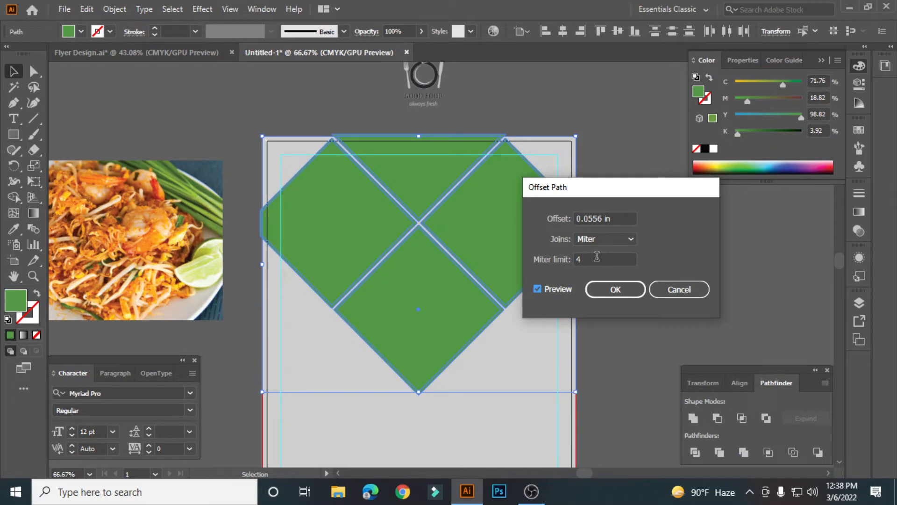
click(614, 291)
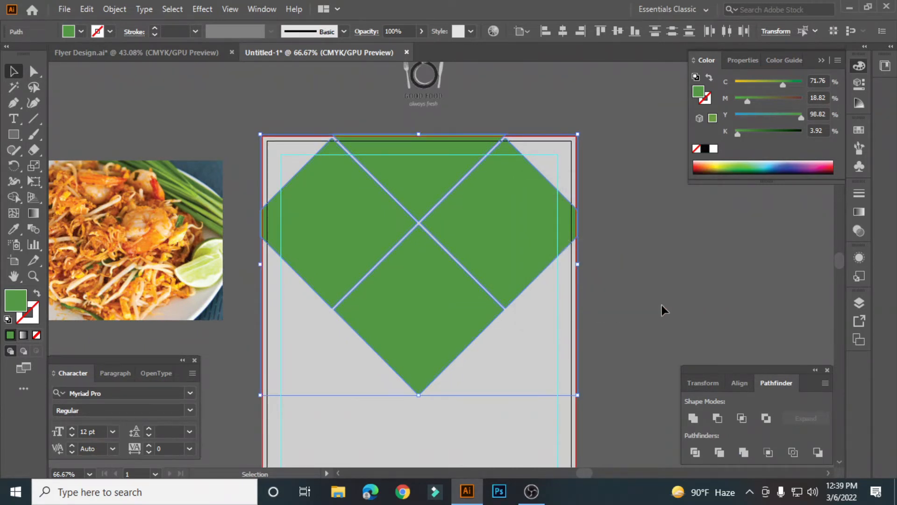
Step: Lock the light grey background behind the diamond grid
click(347, 207)
key(ctrl+1)
click(242, 195)
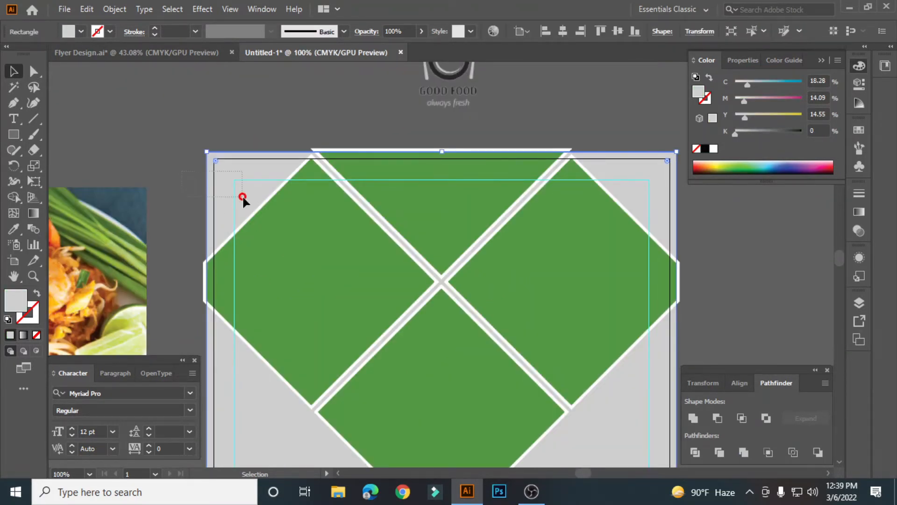
key(ctrl+2)
key(ctrl+minus)
key(ctrl+minus)
key(space)
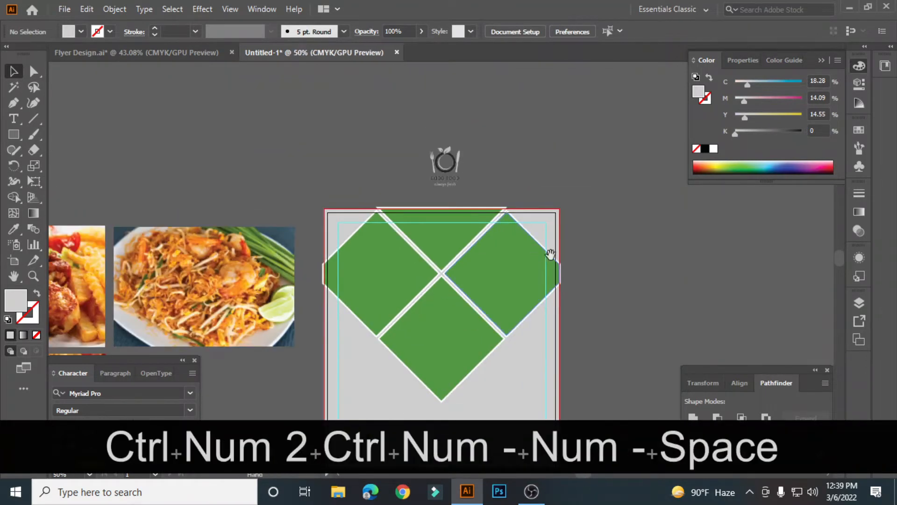
Step: Select all the diamonds with their white offset borders, scale them down slightly to fit inside the bleed edges, and adjust their vertical position
drag(451, 190, 374, 131)
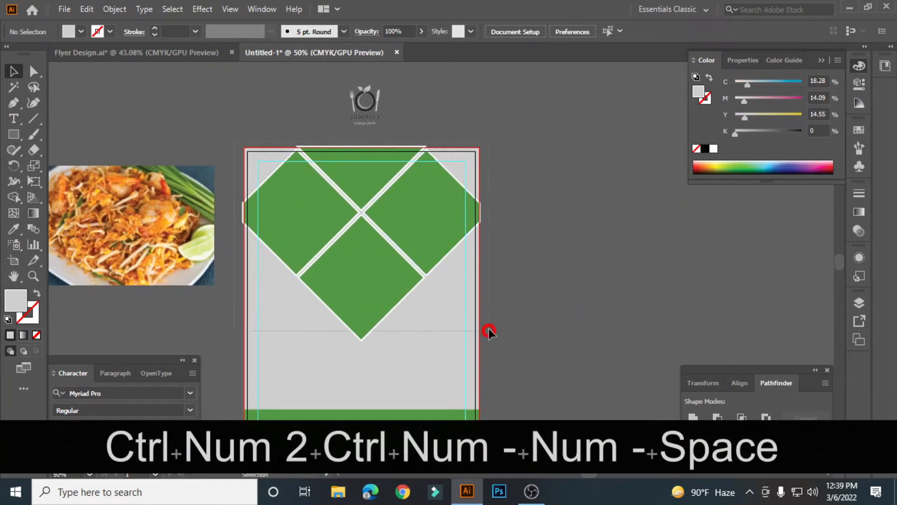
drag(488, 329, 489, 329)
key(Down)
key(Down)
key(Down)
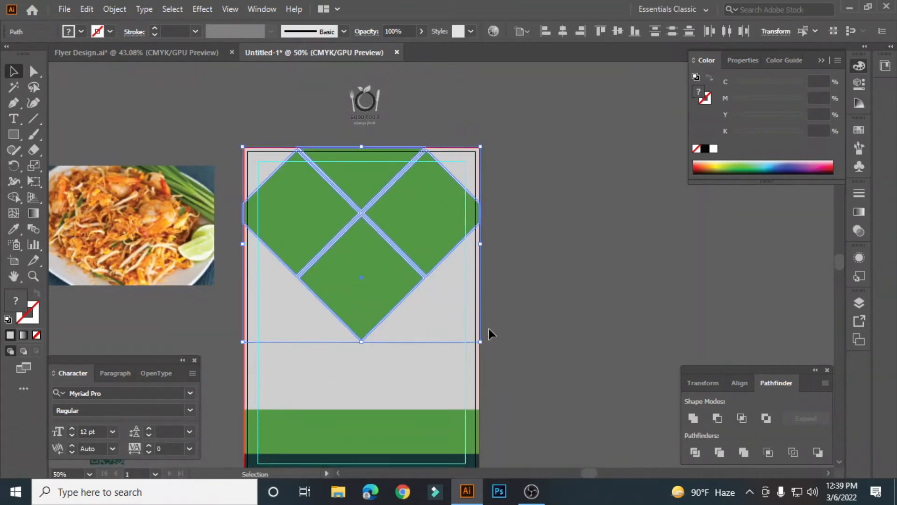
key(ctrl+KP_Add)
key(ctrl+KP_Add)
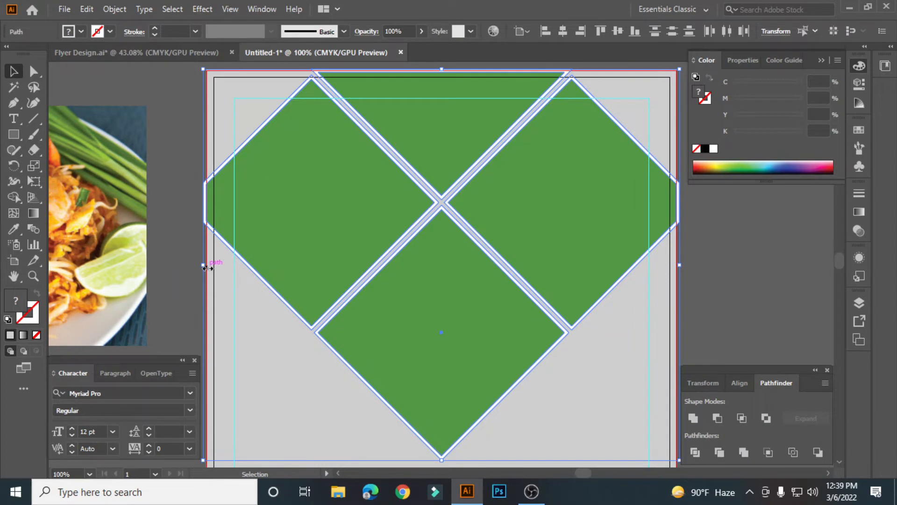
drag(205, 267, 207, 267)
key(Up)
key(Up)
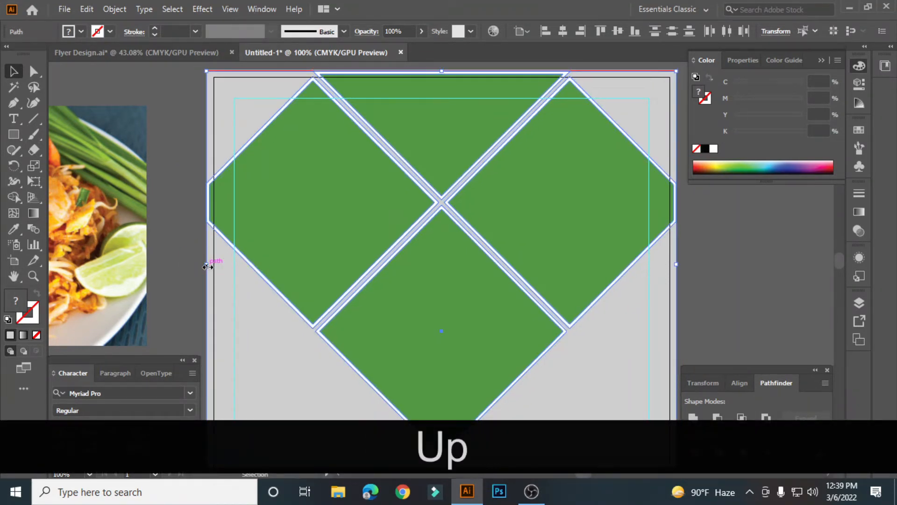
click(171, 191)
Step: Move the GOOD FOOD logo into the top green triangle and nudge it up and left to centre it
scroll(515, 248, up, 1)
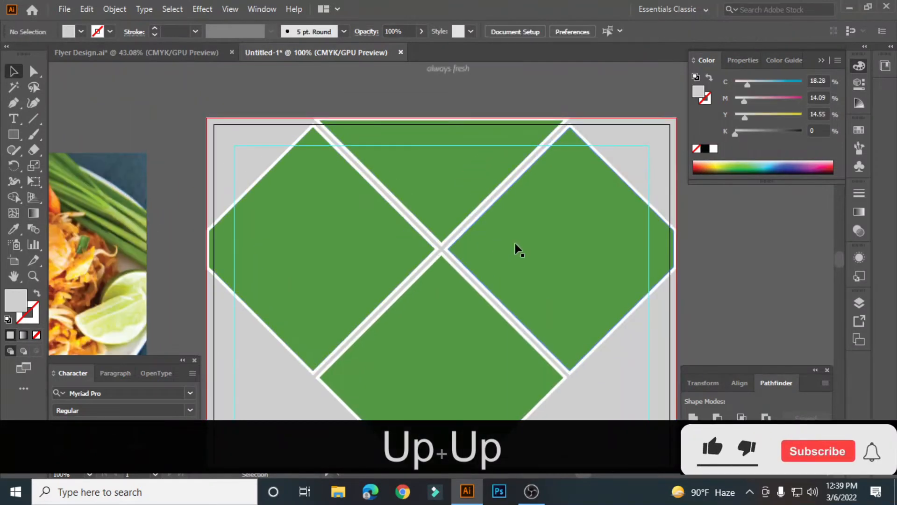
drag(535, 244, 422, 276)
scroll(442, 261, up, 2)
click(312, 137)
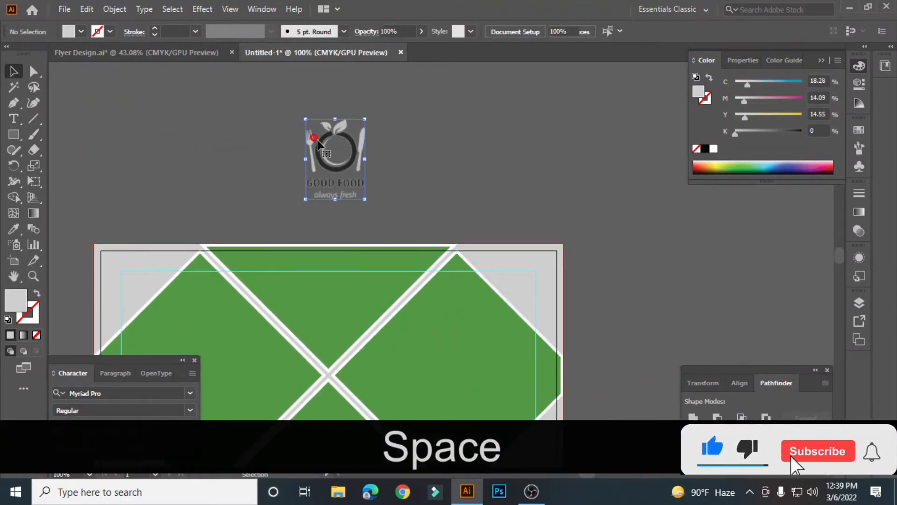
scroll(323, 144, down, 2)
drag(338, 91, 331, 247)
key(Up)
key(Up)
key(Up)
key(Up)
key(Up)
key(Up)
key(Up)
key(Up)
key(Up)
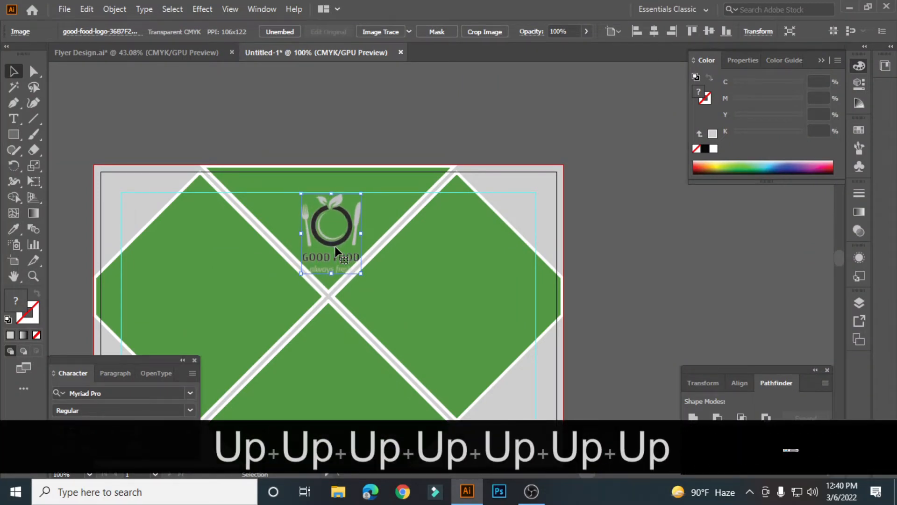
key(Up)
key(Up)
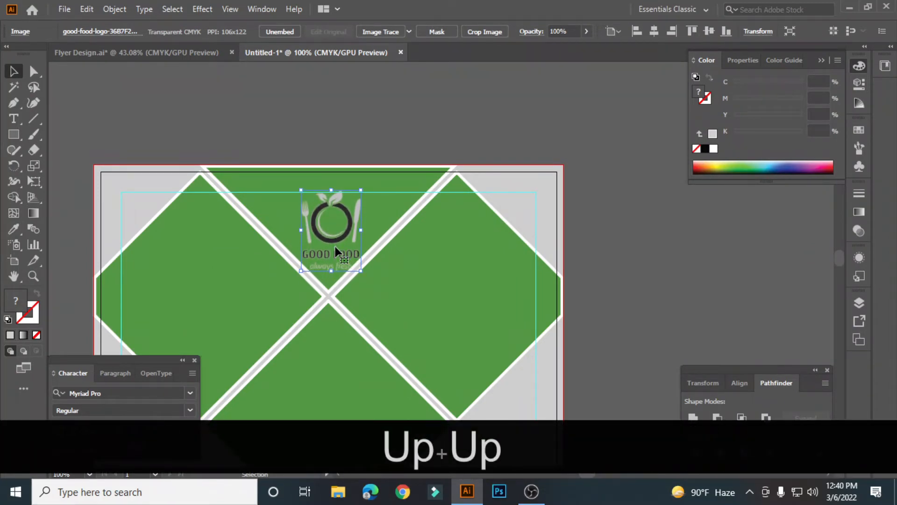
key(Left)
key(Left)
key(Up)
key(Up)
key(Up)
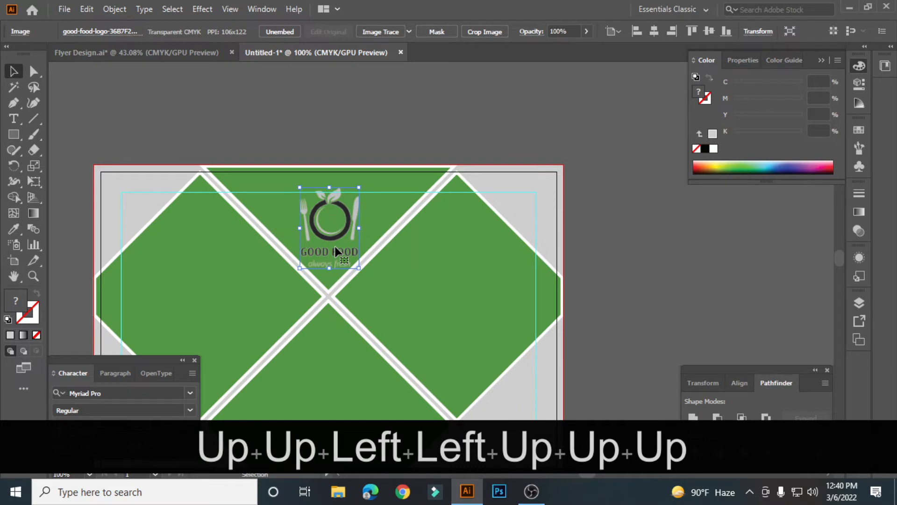
key(Left)
click(620, 231)
Step: Move the chicken drumstick photo from beside the artboard onto the left diamond
key(space)
drag(364, 251, 437, 201)
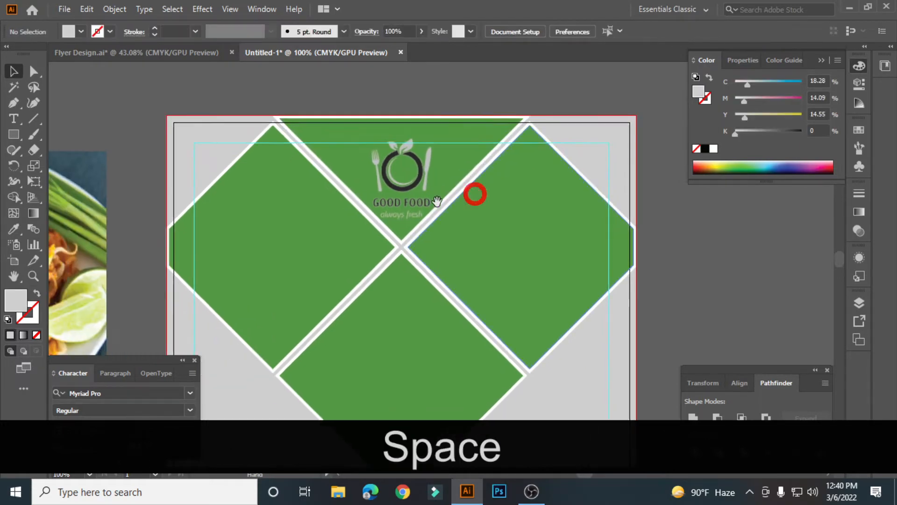
key(ctrl+KP_Subtract)
key(ctrl+KP_Subtract)
key(space)
key(z)
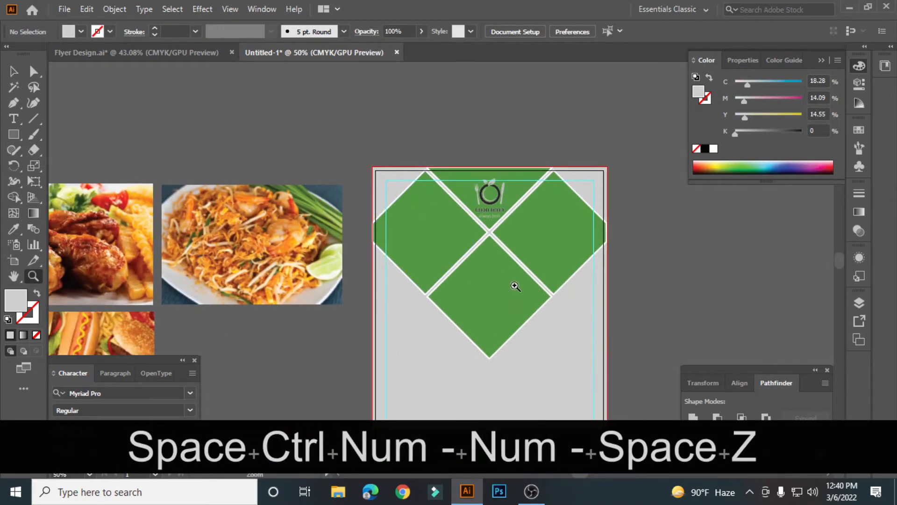
key(space)
drag(515, 286, 392, 257)
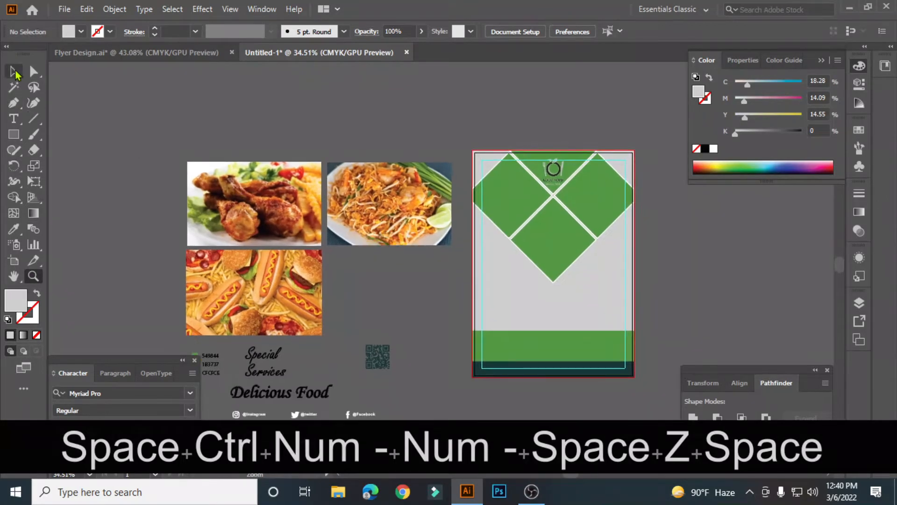
click(14, 72)
drag(247, 227, 505, 218)
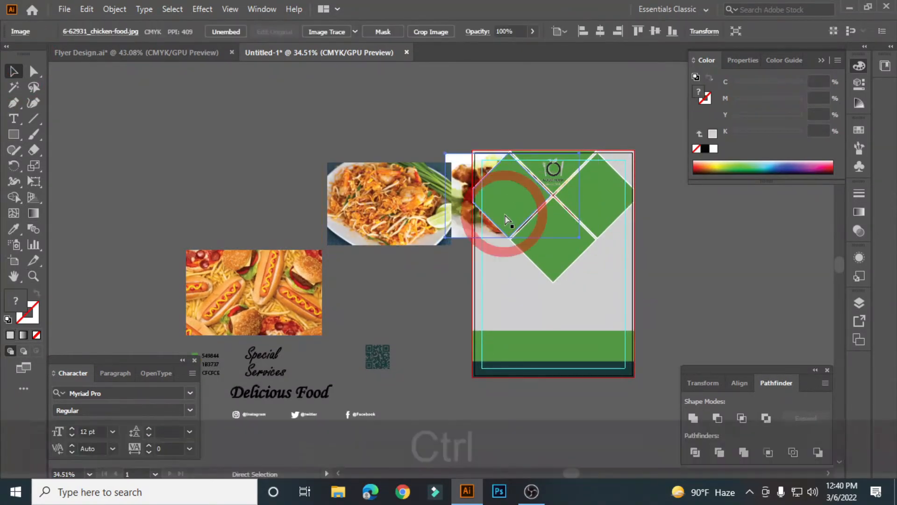
Step: Bring the chicken photo to the front of the diamond shapes
key(ctrl+KP_Add)
key(ctrl+KP_Add)
key(ctrl+KP_Add)
right_click(291, 202)
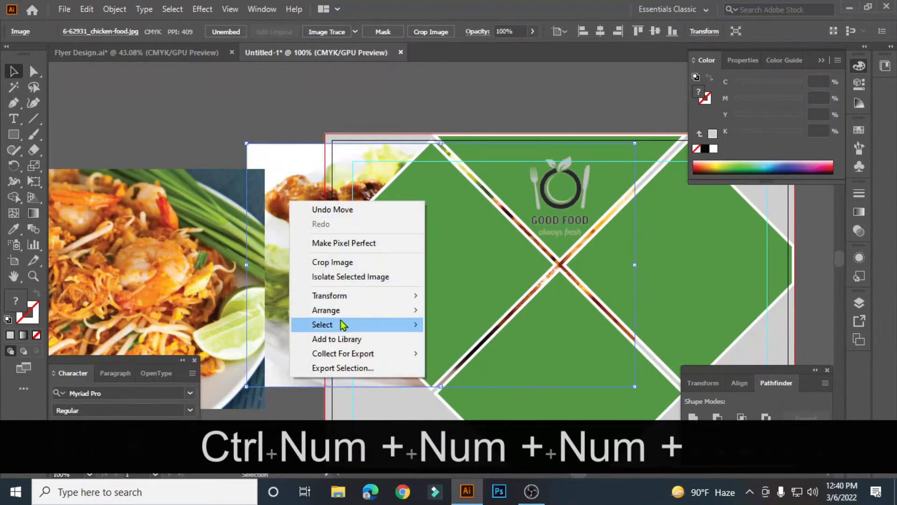
click(318, 123)
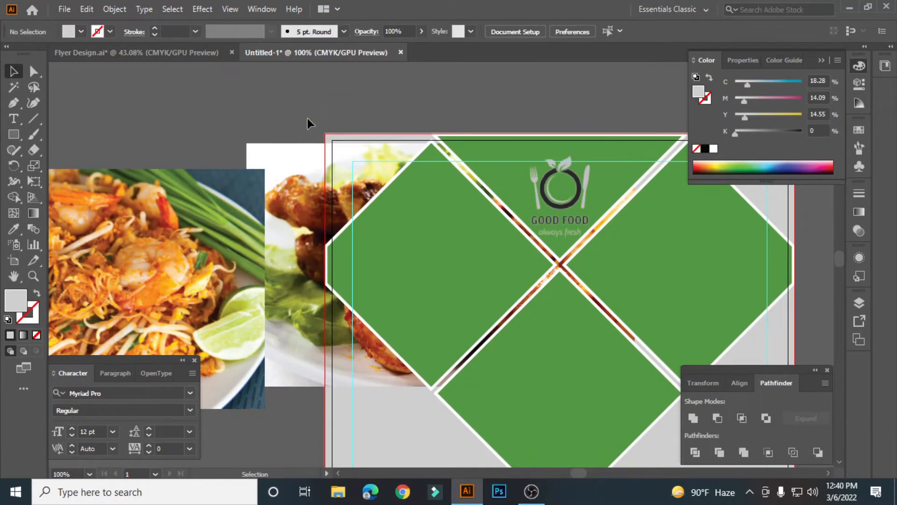
click(301, 201)
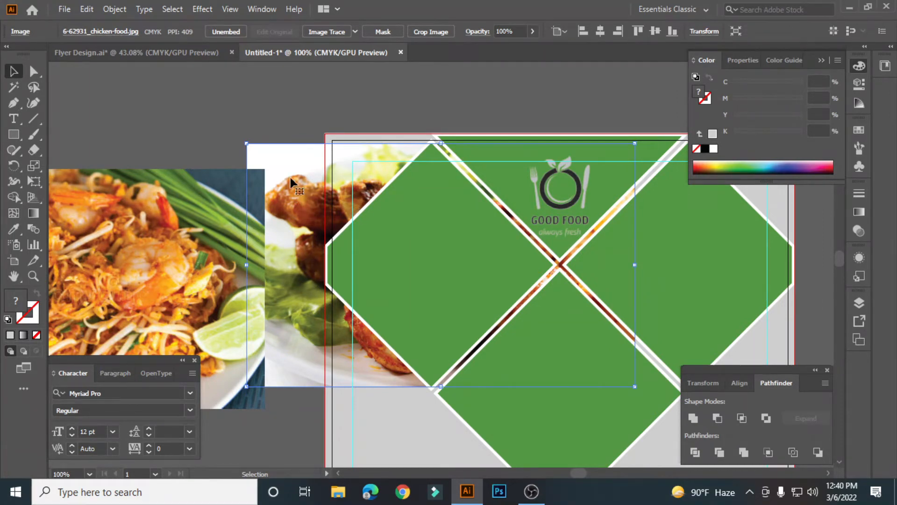
right_click(291, 178)
mouse_move(347, 286)
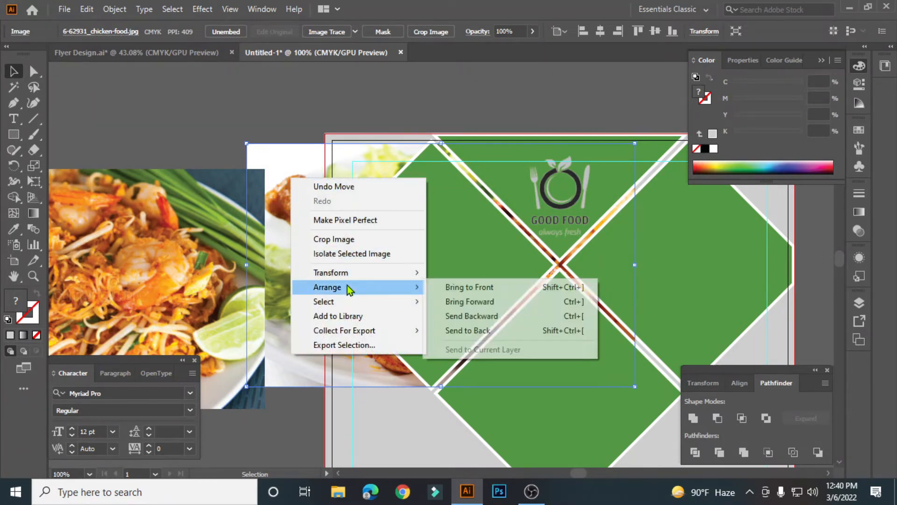
click(492, 286)
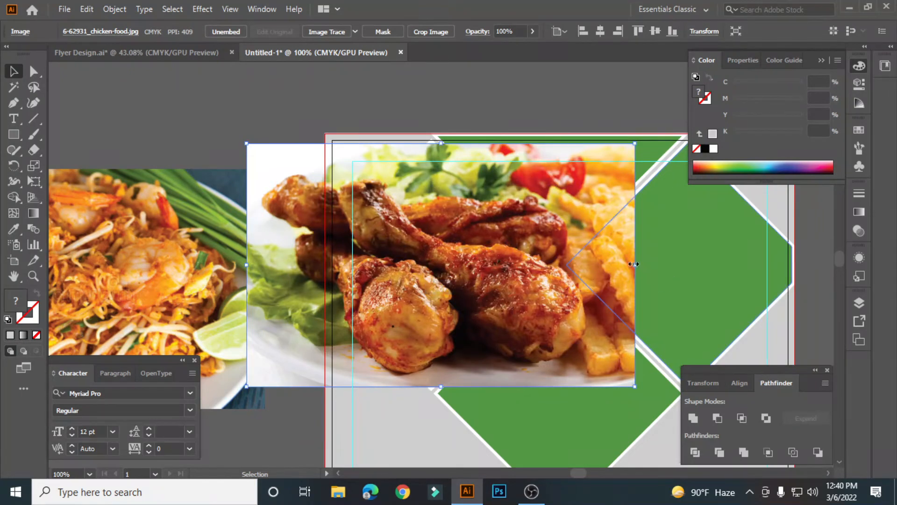
Step: Shrink the chicken photo proportionally and place it over the upper part of the left diamond, undoing the extra enlargement
drag(636, 268, 545, 270)
drag(454, 269, 425, 201)
drag(413, 269, 434, 384)
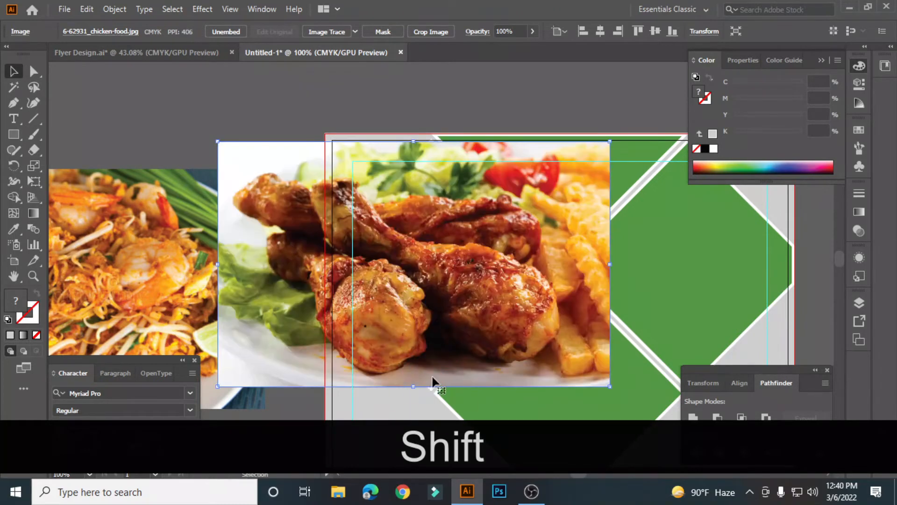
key(ctrl+z)
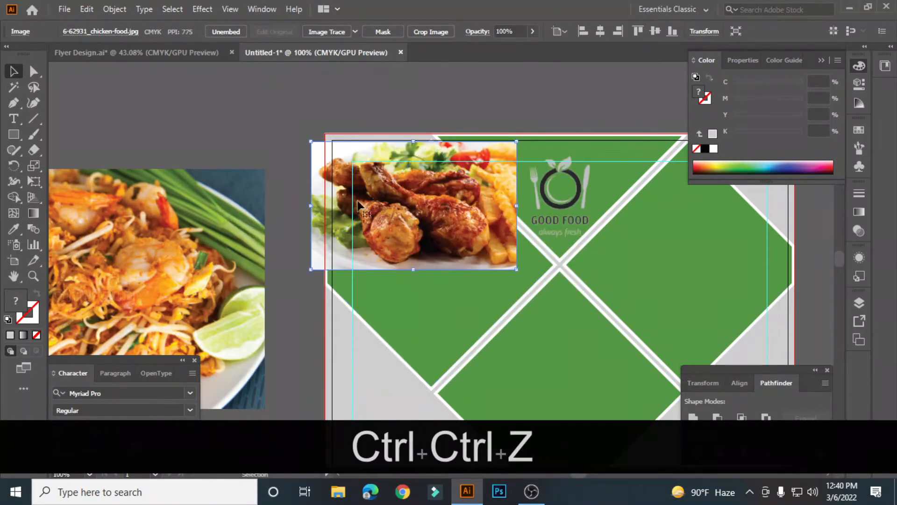
Step: Copy the left green diamond and paste the duplicate in place above the chicken photo
click(281, 140)
click(426, 310)
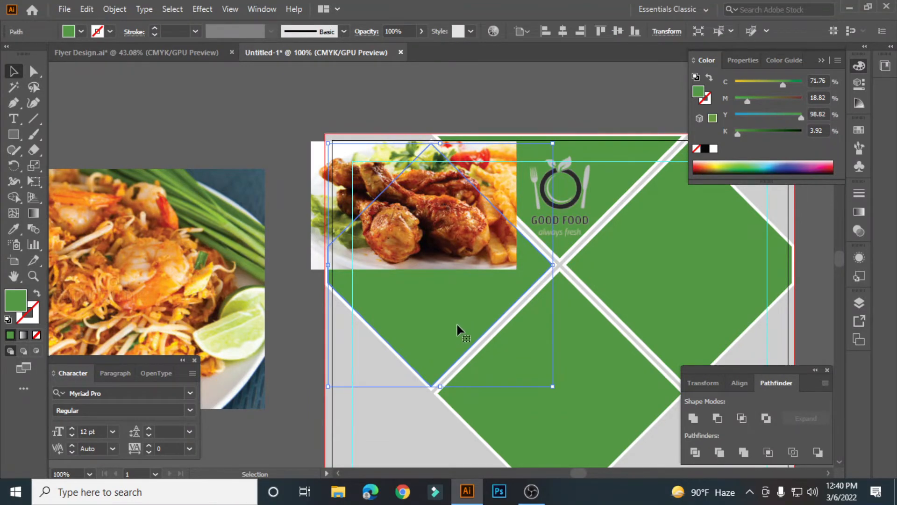
click(86, 9)
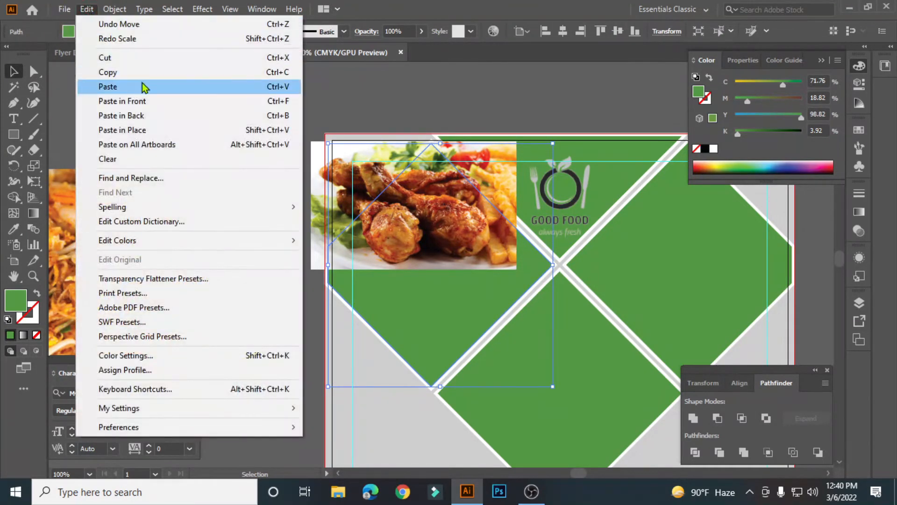
click(137, 74)
click(89, 14)
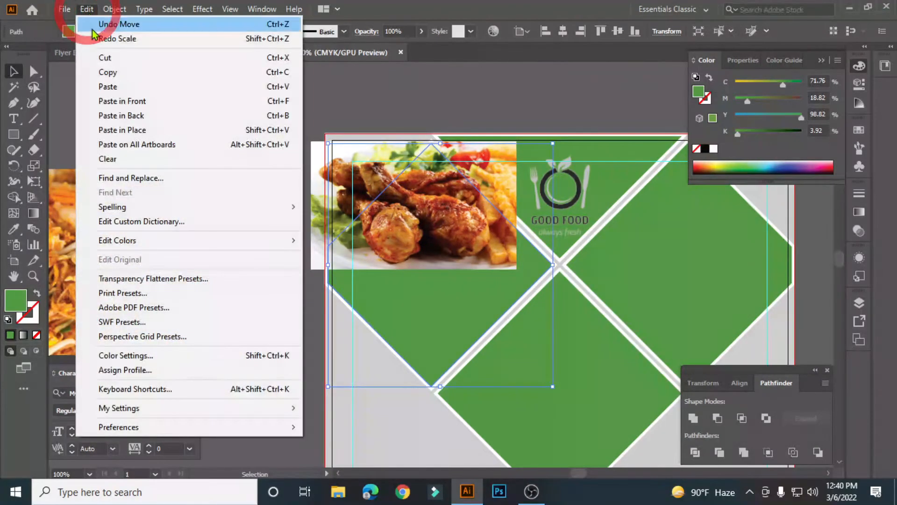
click(122, 130)
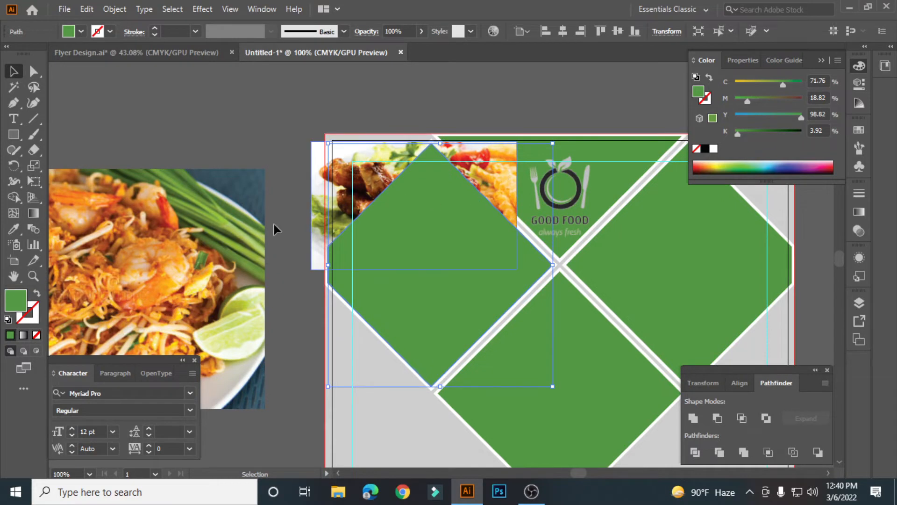
click(245, 97)
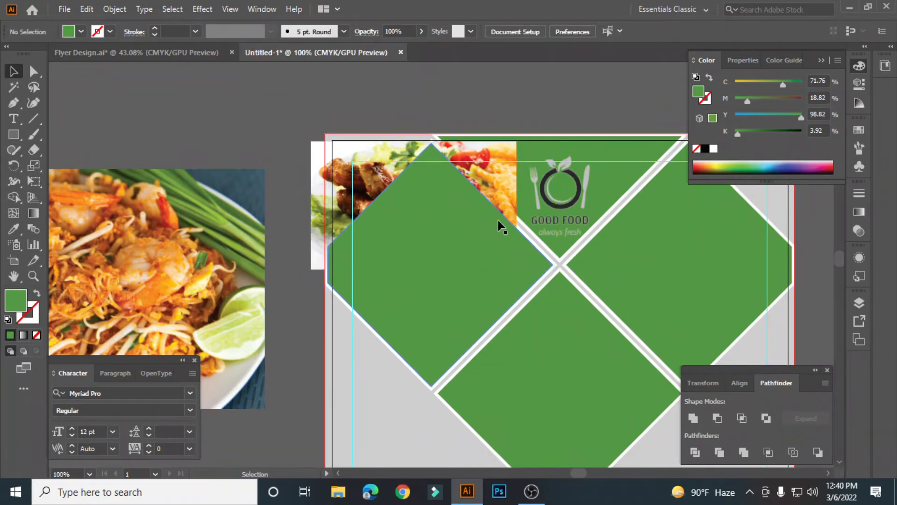
Step: Set the opacity of the duplicated left diamond to 30%
click(458, 299)
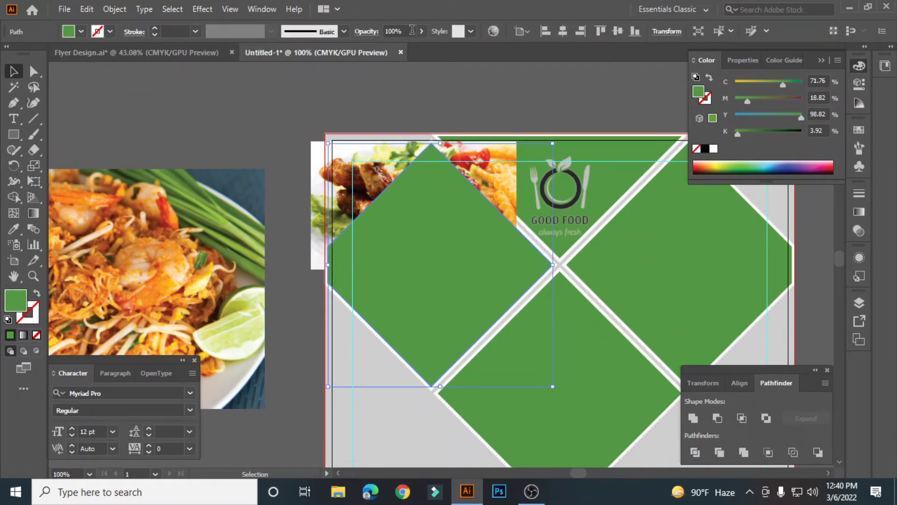
click(412, 29)
text(30)
key(Return)
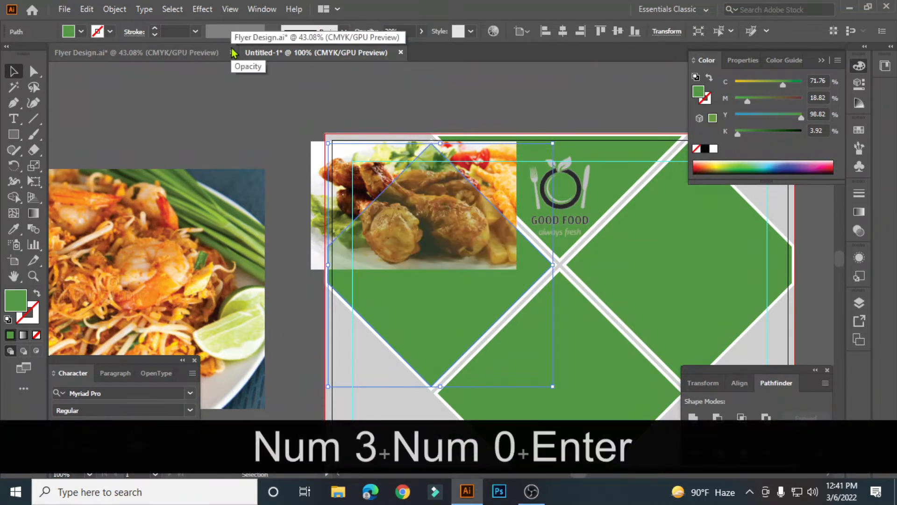
click(257, 92)
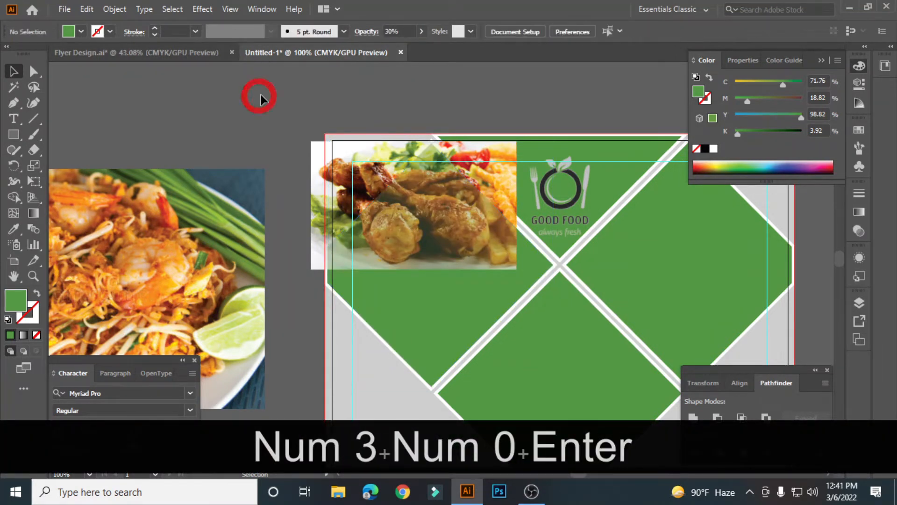
Step: Enlarge the chicken photo proportionally so it spans the full width of the left diamond
click(337, 180)
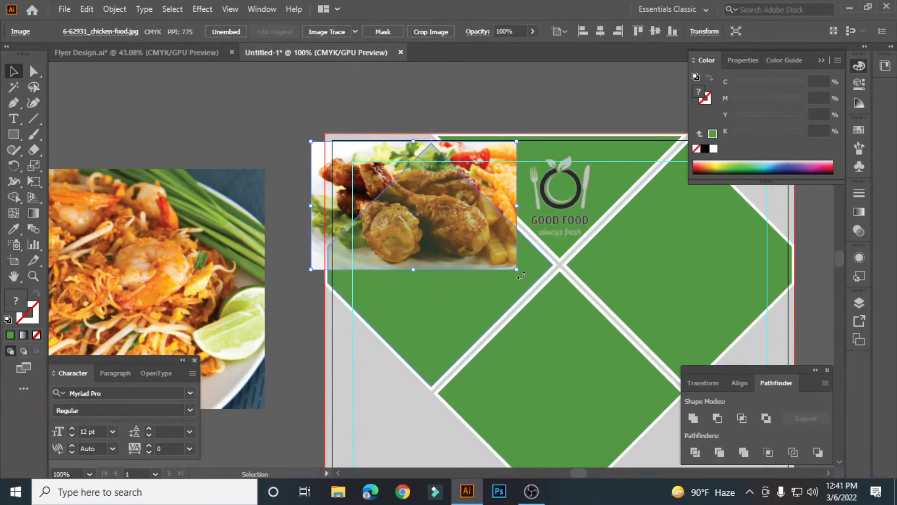
drag(515, 270, 636, 408)
scroll(444, 280, down, 3)
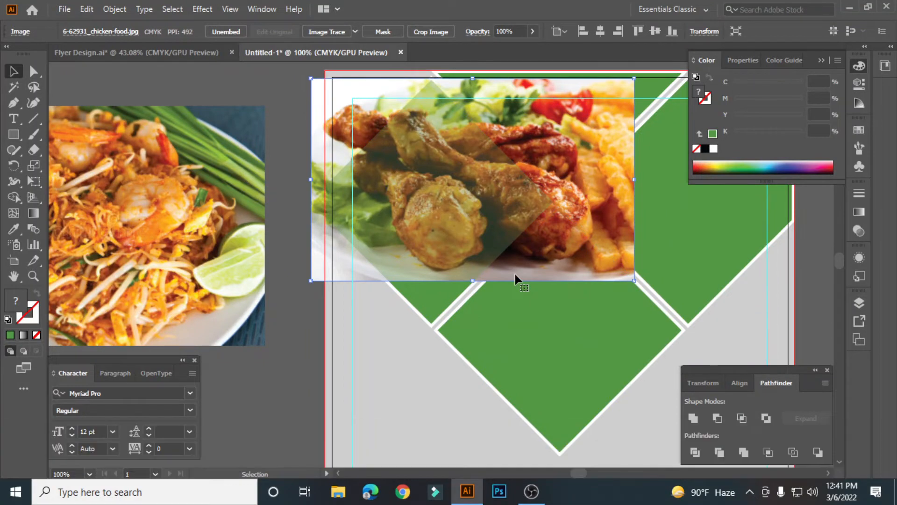
Step: Shift the chicken photo to the left to centre it on the left diamond and enlarge it to cover the whole shape
key(Left)
key(Left)
key(Left)
key(Left)
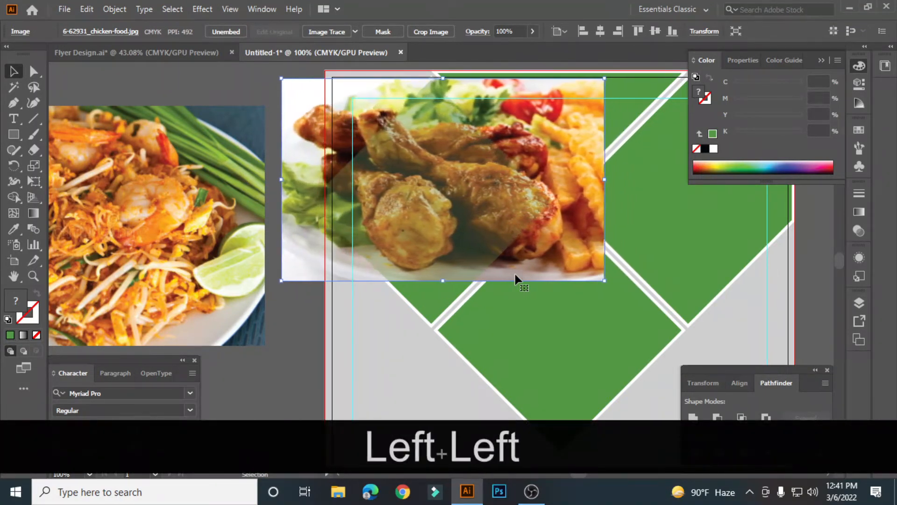
key(Left)
key(Left)
key(Left)
key(Left)
key(Left)
key(Left)
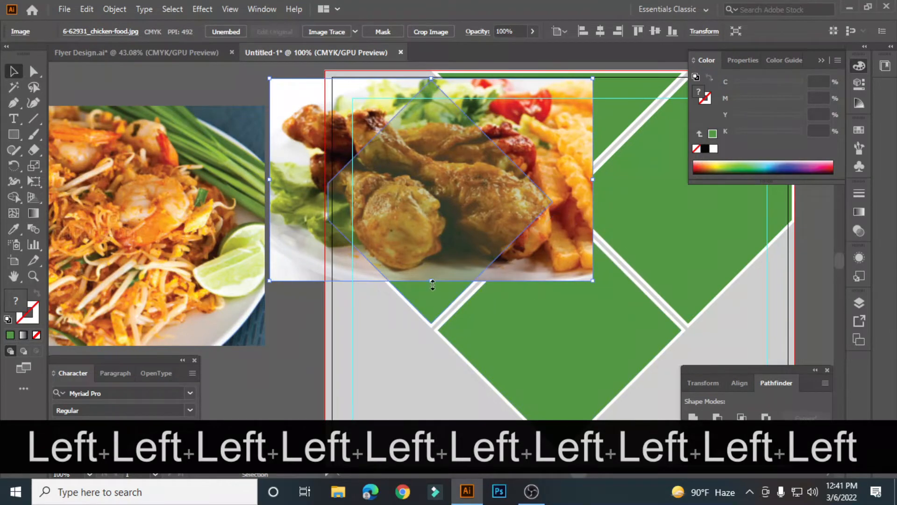
drag(433, 281, 437, 324)
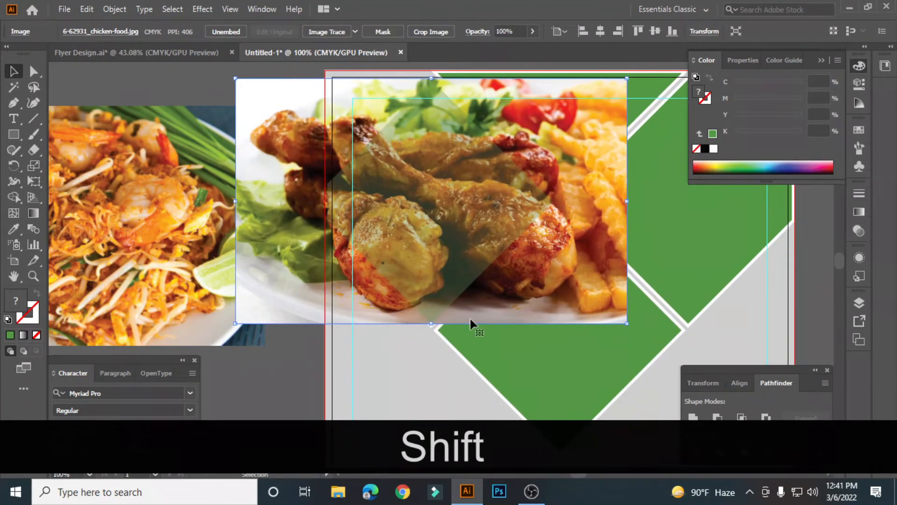
Step: Nudge the chicken photo to the left until the front drumstick and fries fill the left diamond
shift+click(518, 237)
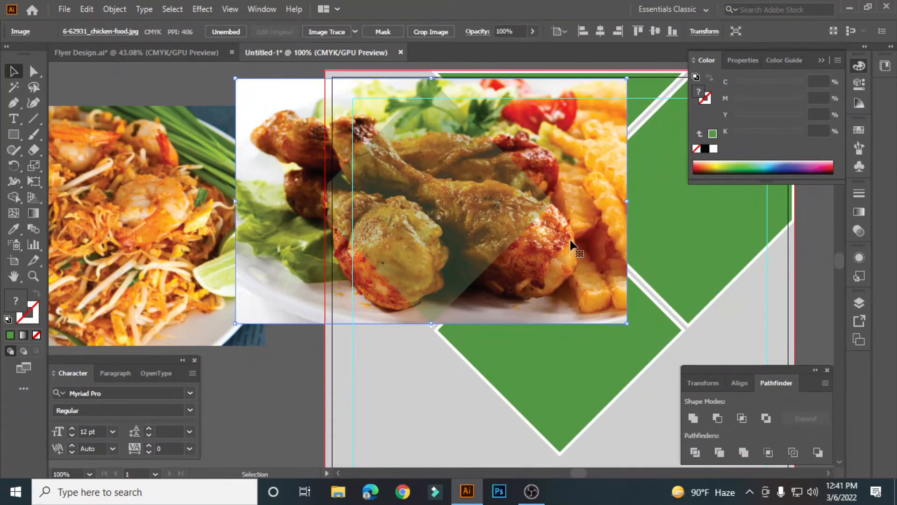
key(Left)
key(Left)
key(Left)
key(Left)
key(Left)
key(Left)
key(Left)
key(Left)
key(Left)
key(Left)
key(Left)
key(Left)
key(Left)
key(Left)
key(Left)
key(Left)
key(Left)
key(Left)
key(Left)
key(Left)
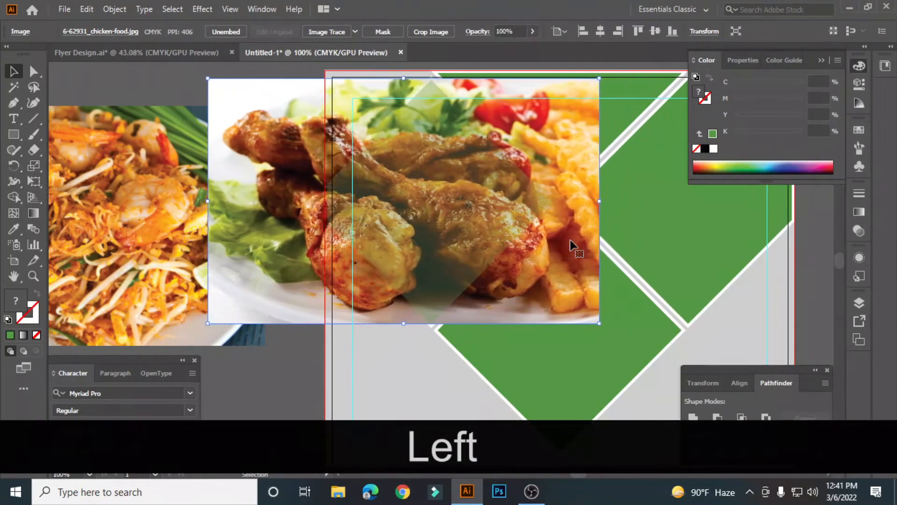
key(Left)
key(Left)
key(Left)
key(Left)
key(Left)
key(Left)
key(Left)
key(Left)
key(Left)
key(Left)
key(Left)
key(Left)
key(Left)
key(Left)
key(Left)
key(Left)
key(Left)
key(Left)
key(Left)
key(Left)
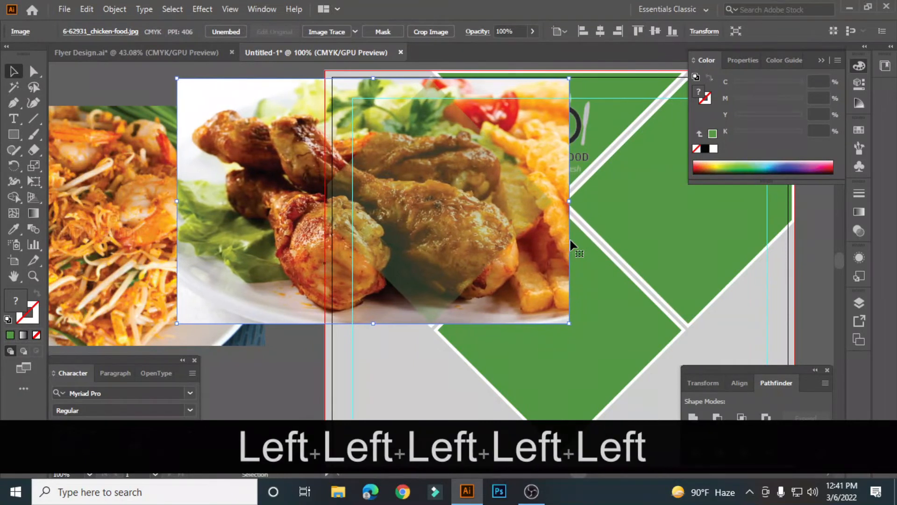
key(Left)
key(Left)
key(Left)
key(Left)
key(Left)
key(Left)
key(Left)
key(Left)
key(Left)
key(Left)
key(Left)
key(Left)
key(Left)
key(Left)
key(Left)
key(Left)
key(Left)
key(Left)
key(Left)
key(Left)
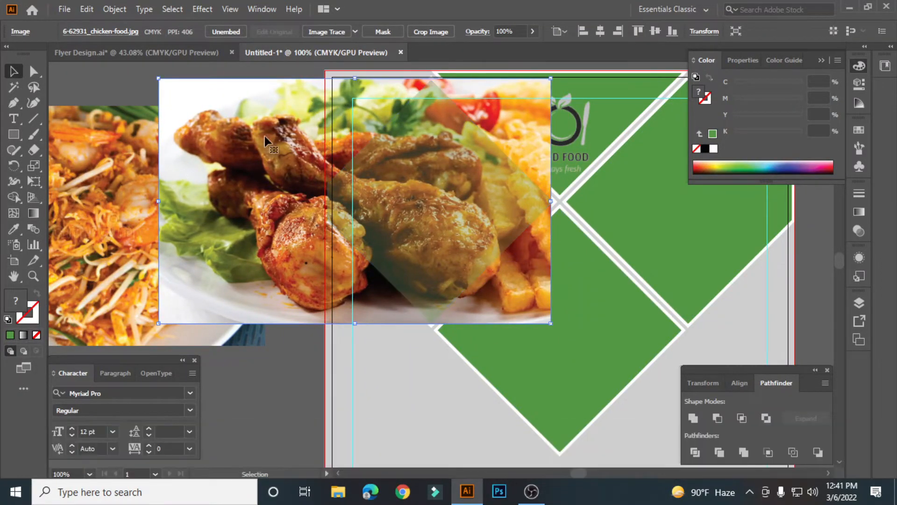
Step: Clip the chicken photo to the translucent left diamond with a clipping mask
shift+click(408, 172)
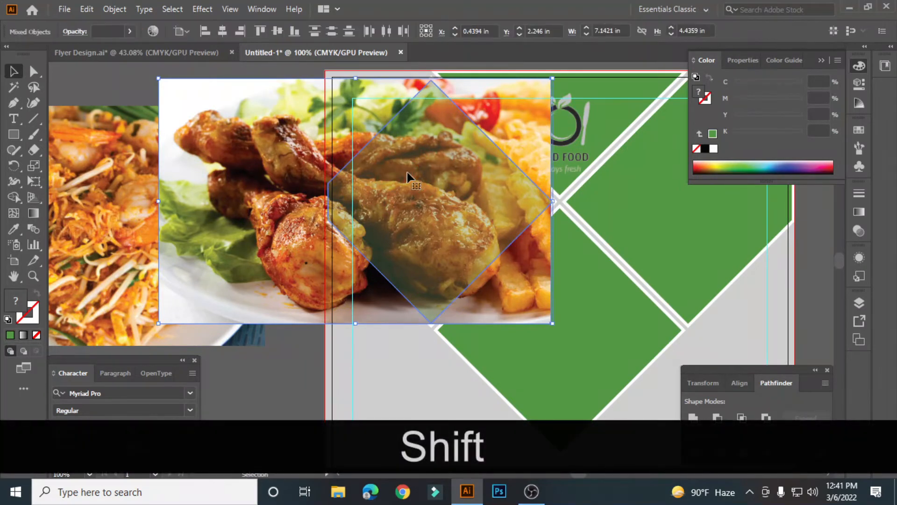
right_click(438, 164)
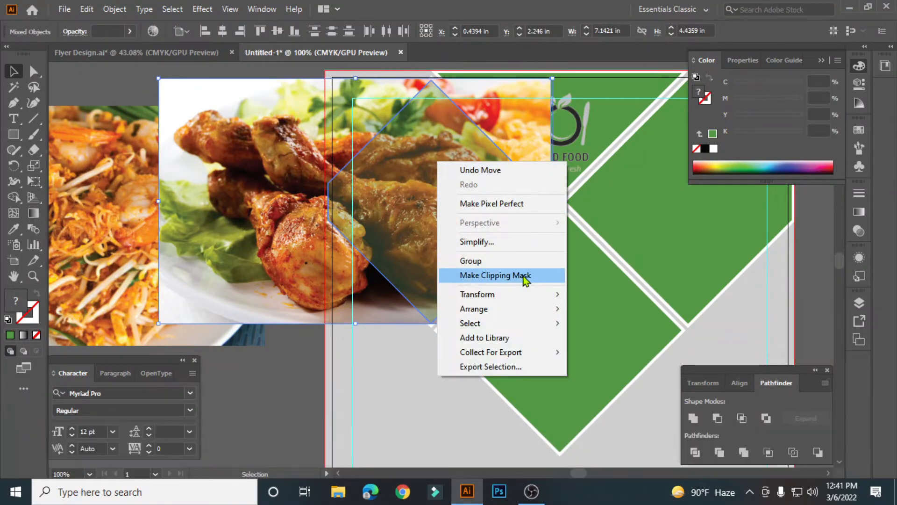
click(524, 276)
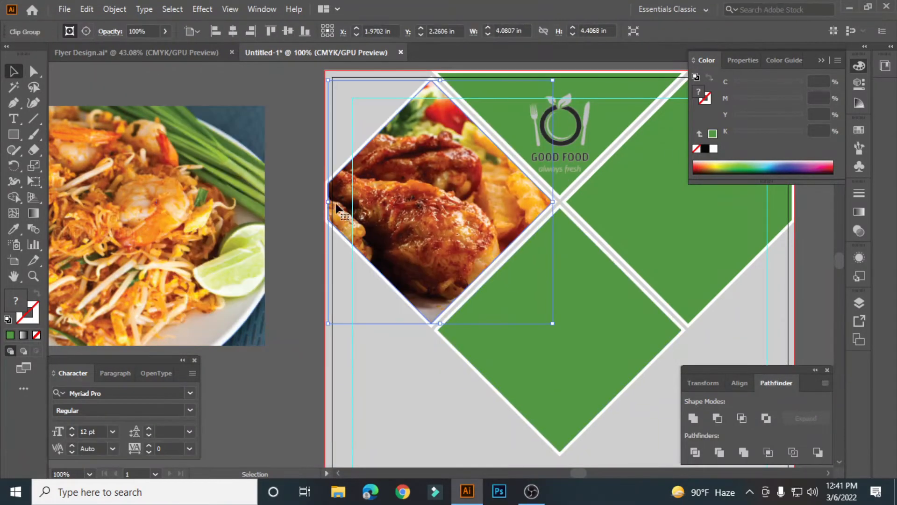
click(279, 184)
Step: Move the pad thai photo to the right diamond and bring it to the front, leaving the diamond's upper part uncovered
key(space)
drag(529, 228, 487, 201)
key(space)
drag(142, 180, 727, 222)
key(space)
drag(627, 255, 260, 245)
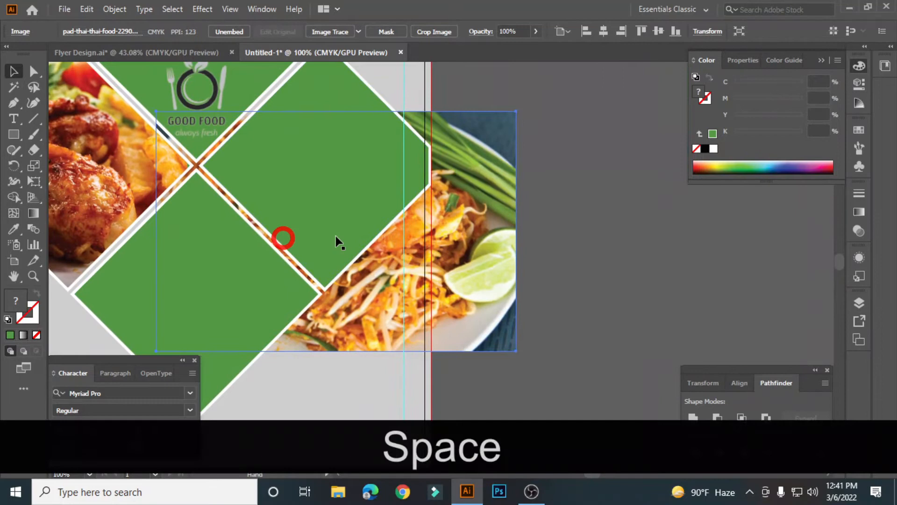
right_click(483, 173)
mouse_move(542, 282)
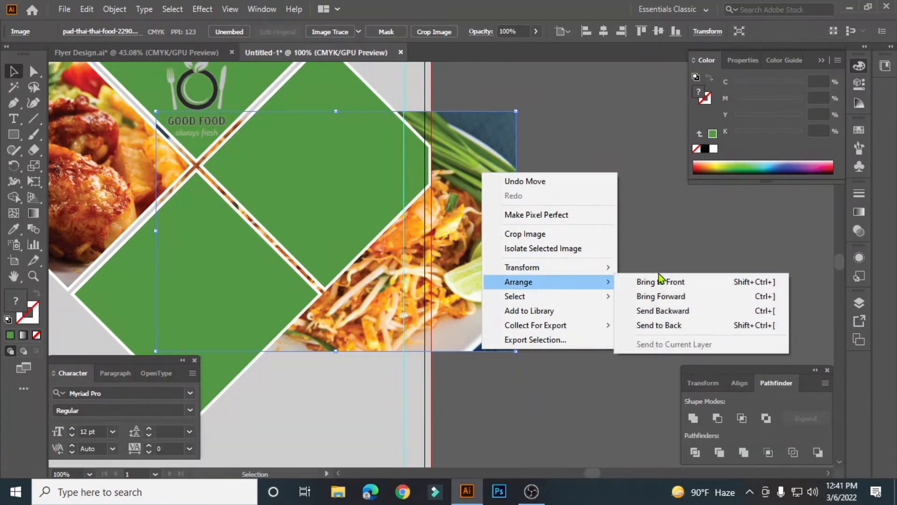
click(664, 281)
key(space)
drag(533, 214, 654, 260)
drag(498, 173, 586, 253)
Step: Copy the right green diamond and paste the duplicate in place above the pad thai photo
click(441, 150)
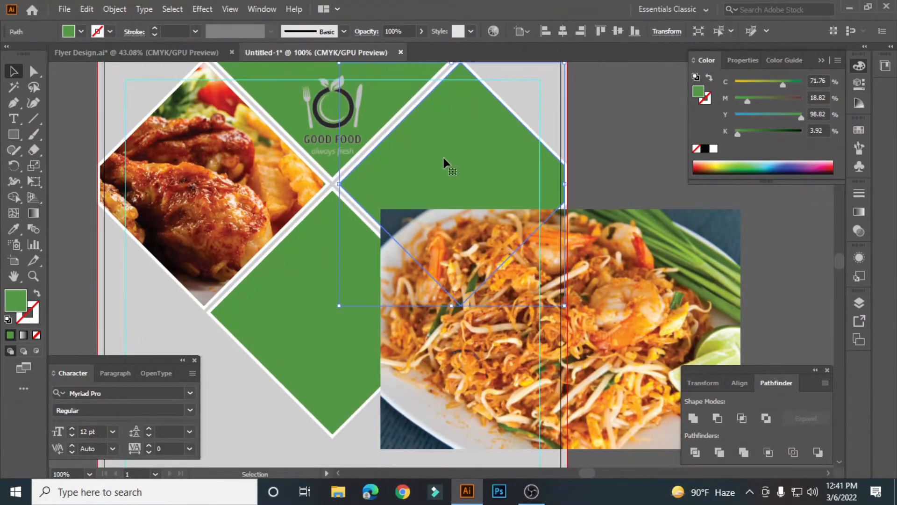
click(87, 9)
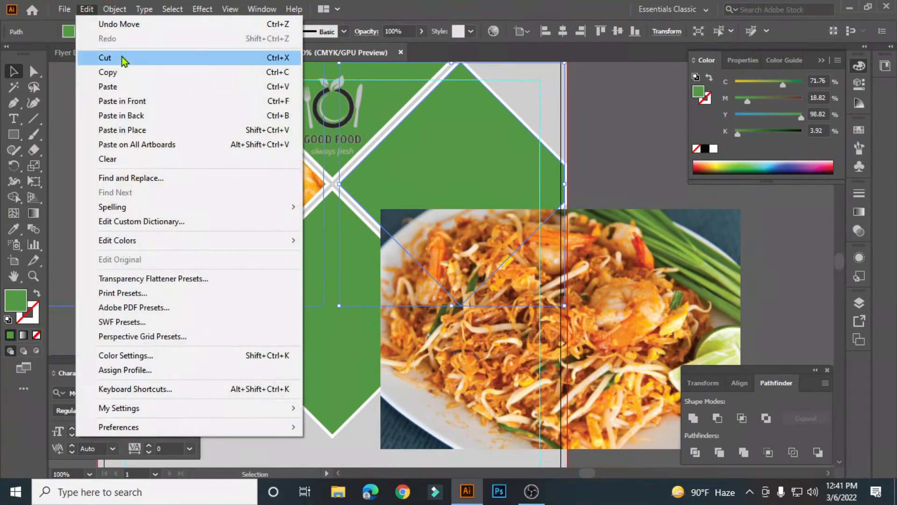
click(144, 73)
click(88, 10)
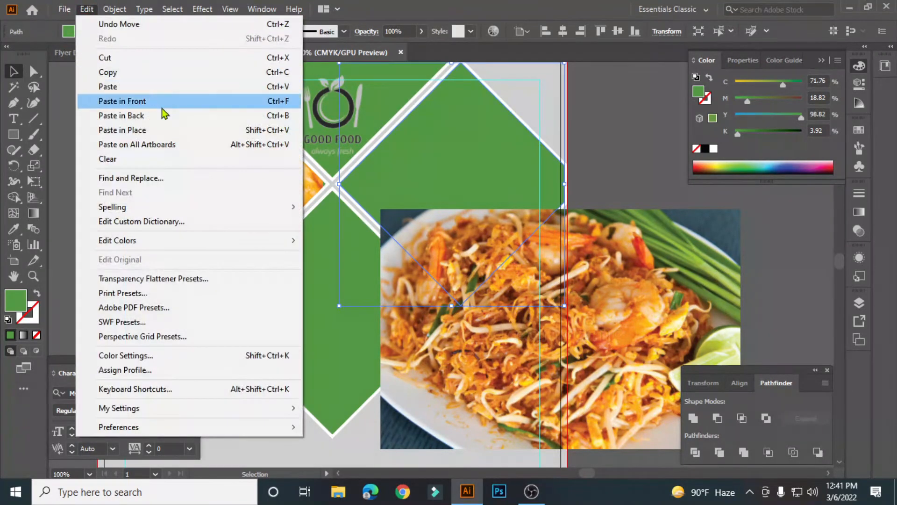
click(189, 131)
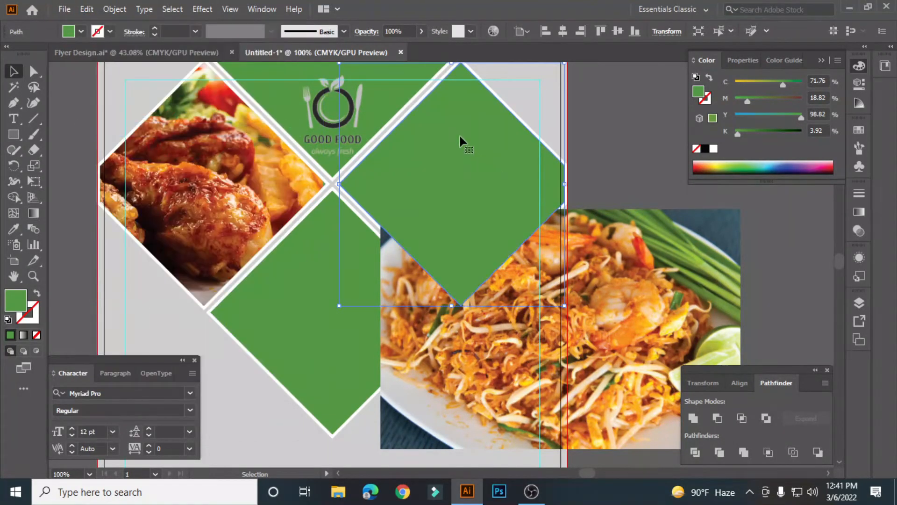
Step: Set the opacity of the duplicated right diamond to 30%
click(606, 154)
click(495, 180)
click(400, 31)
text(30)
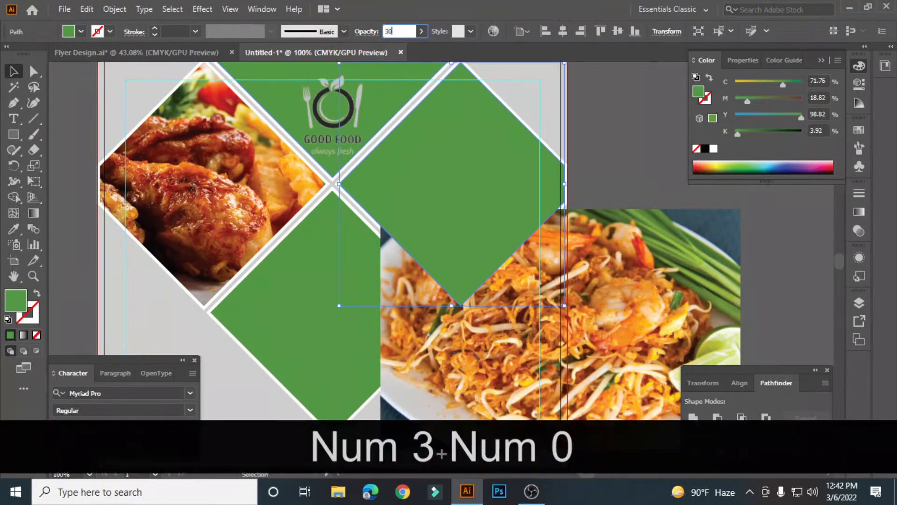
key(Return)
Step: Position the pad thai photo over the right diamond and enlarge it proportionally to cover the diamond's full height
click(640, 172)
drag(612, 246, 608, 189)
scroll(616, 220, up, 2)
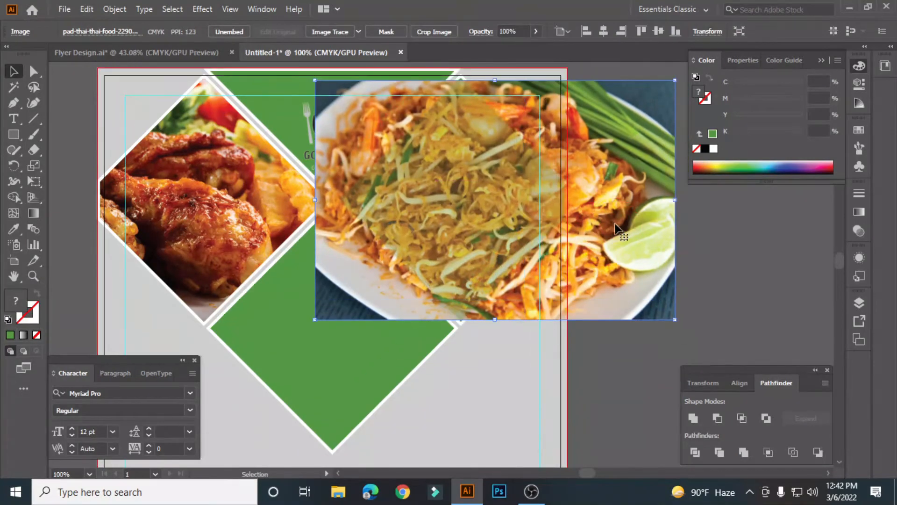
drag(621, 228, 614, 220)
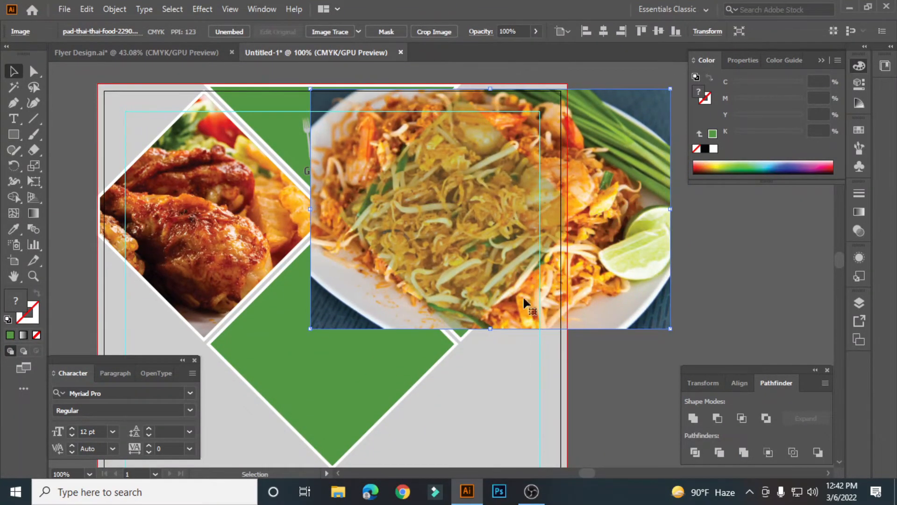
drag(626, 279, 603, 278)
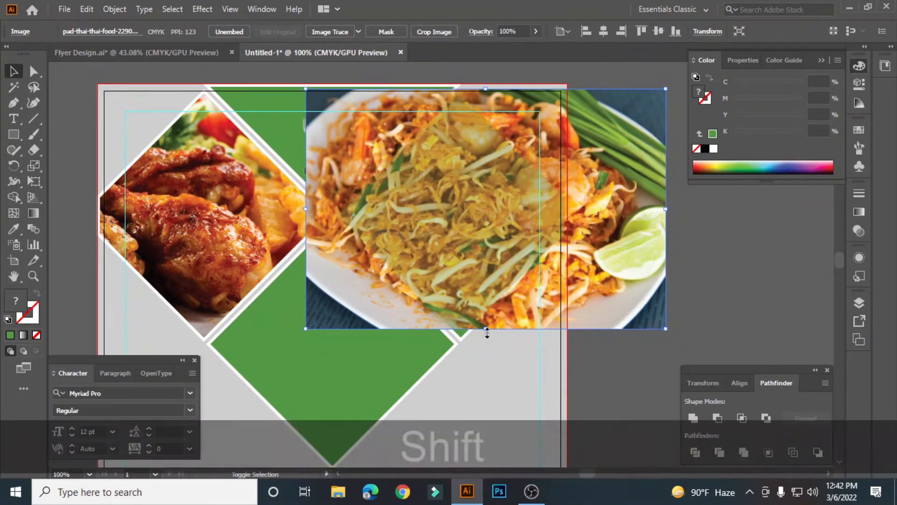
drag(486, 329, 486, 343)
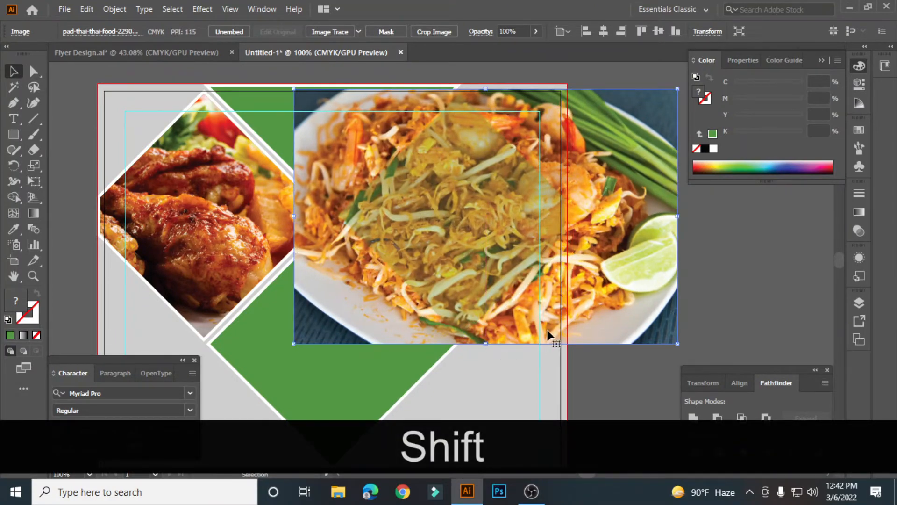
Step: Shift the pad thai photo left until its right edge meets the flyer's right bleed edge, and nudge it slightly up
key(shift+Left)
key(shift+Left)
key(shift+Left)
key(shift+Left)
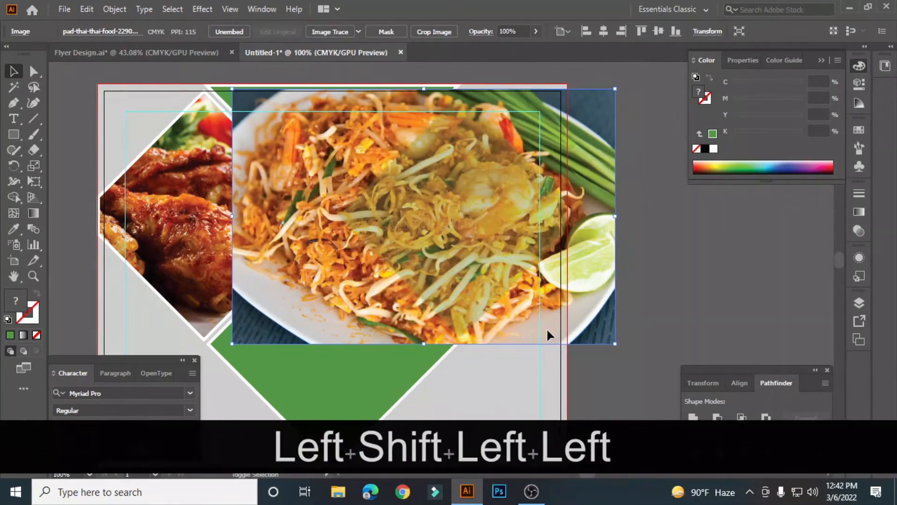
key(shift+Left)
key(shift+Left)
key(shift+Left)
key(shift+Left)
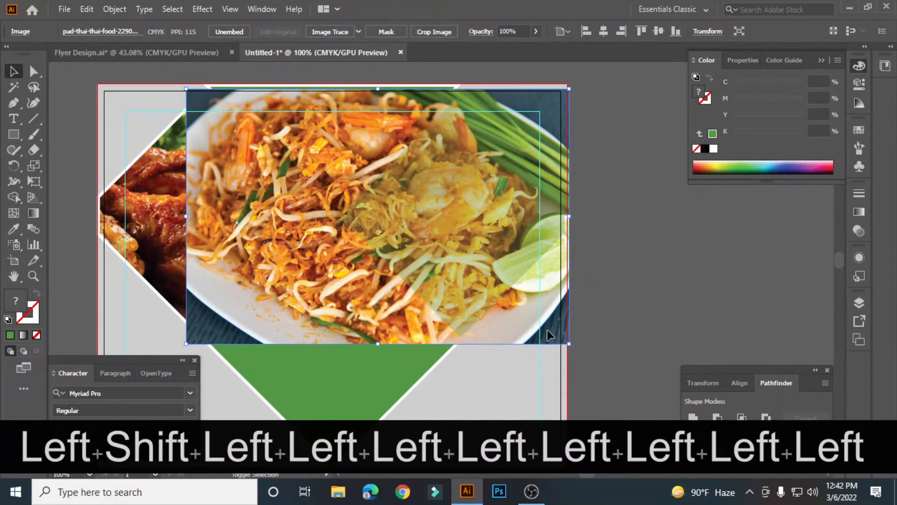
key(Left)
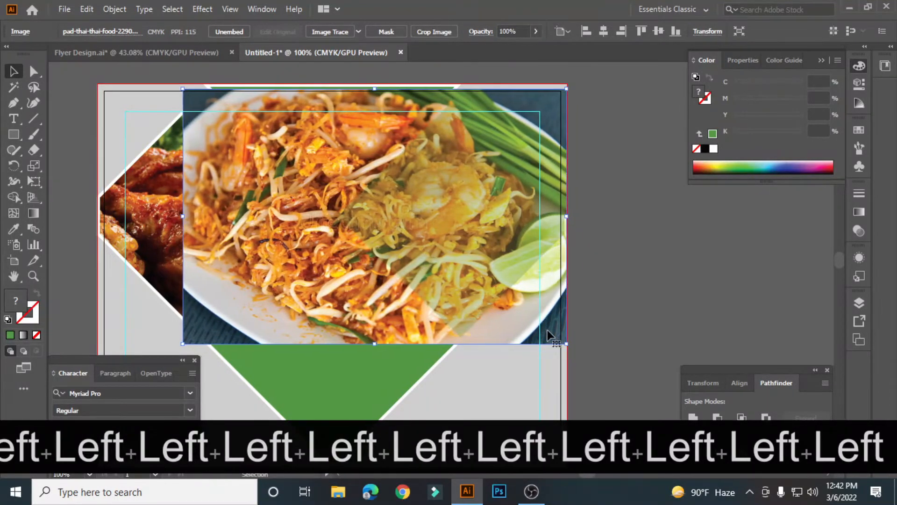
key(Up)
key(Up)
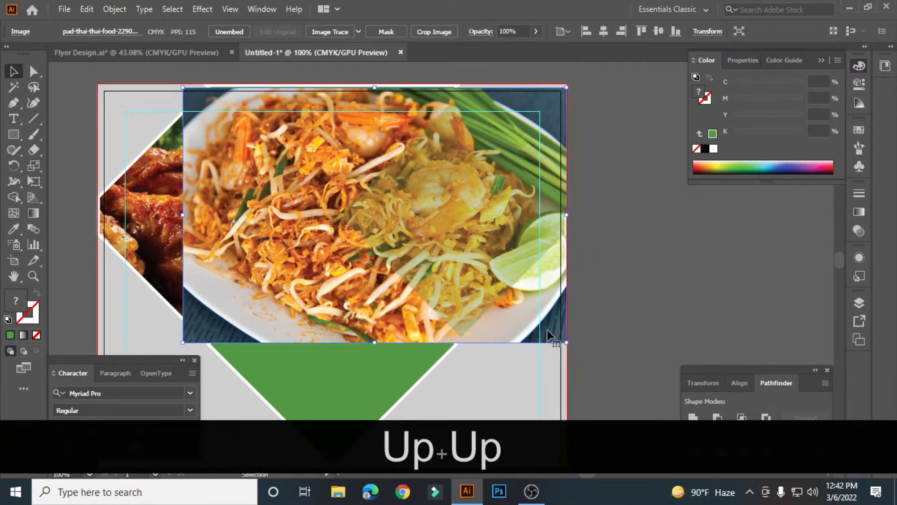
key(Left)
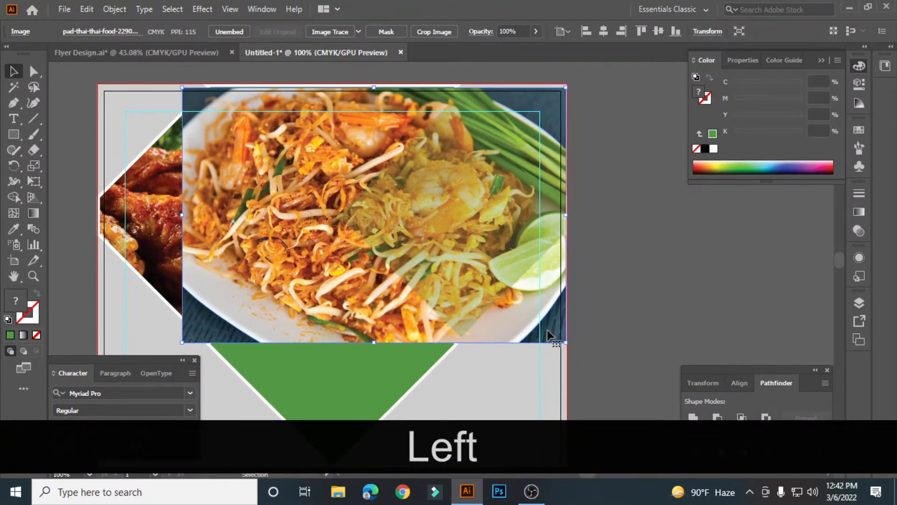
Step: Clip the pad thai photo to the translucent right diamond with a clipping mask
shift+click(281, 197)
shift+click(247, 229)
shift+click(417, 217)
right_click(416, 218)
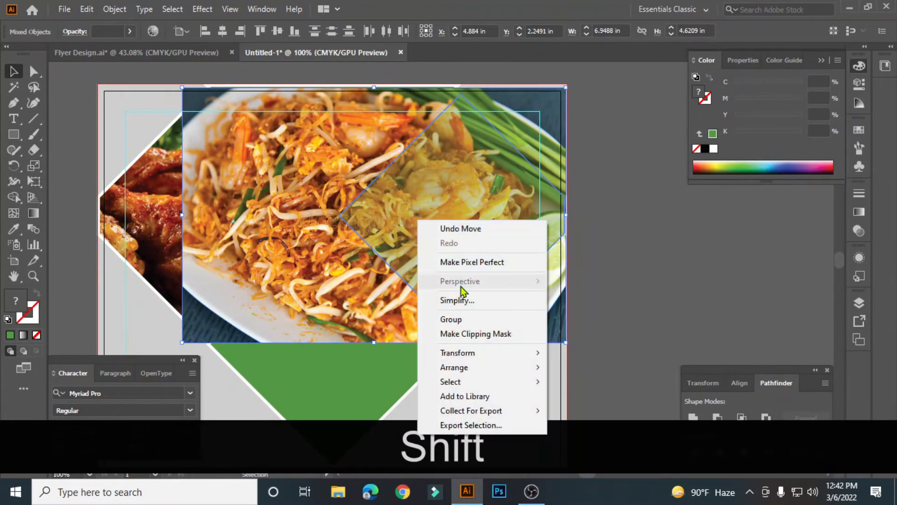
click(498, 335)
click(656, 288)
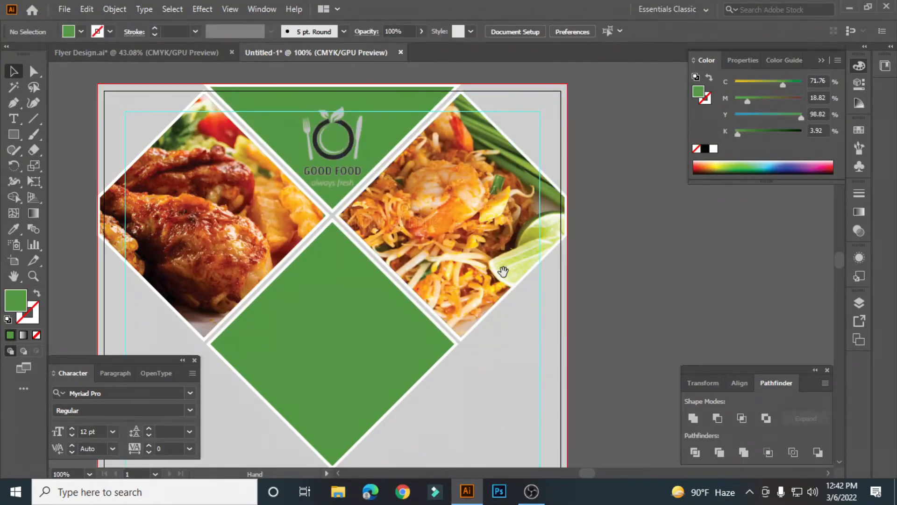
Step: Move the fast-food photo with burgers and hot dogs onto the lower central diamond and bring it to the front
key(space)
drag(409, 322, 553, 248)
key(space)
drag(316, 283, 443, 241)
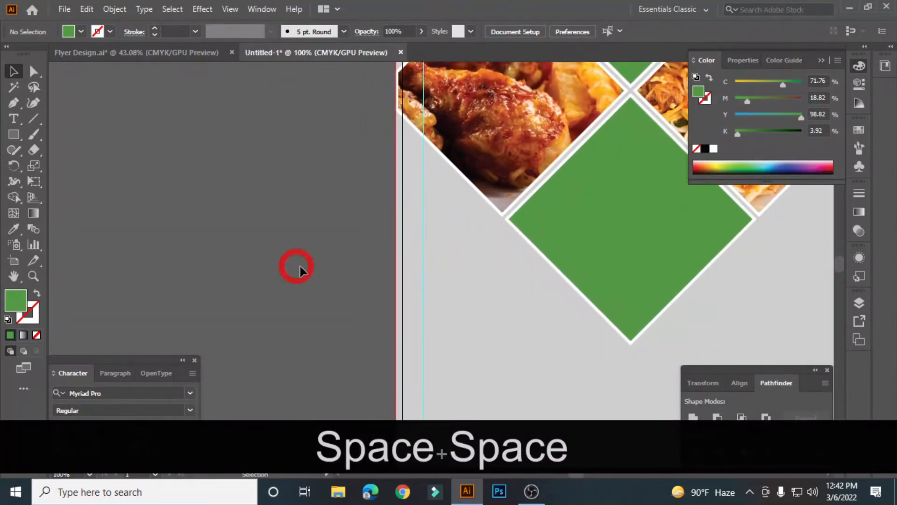
key(ctrl+KP_Subtract)
key(ctrl+KP_Subtract)
key(ctrl+KP_Subtract)
key(space)
drag(268, 290, 461, 206)
key(ctrl+KP_Add)
key(ctrl+KP_Add)
key(ctrl+KP_Add)
key(space)
drag(421, 227, 470, 275)
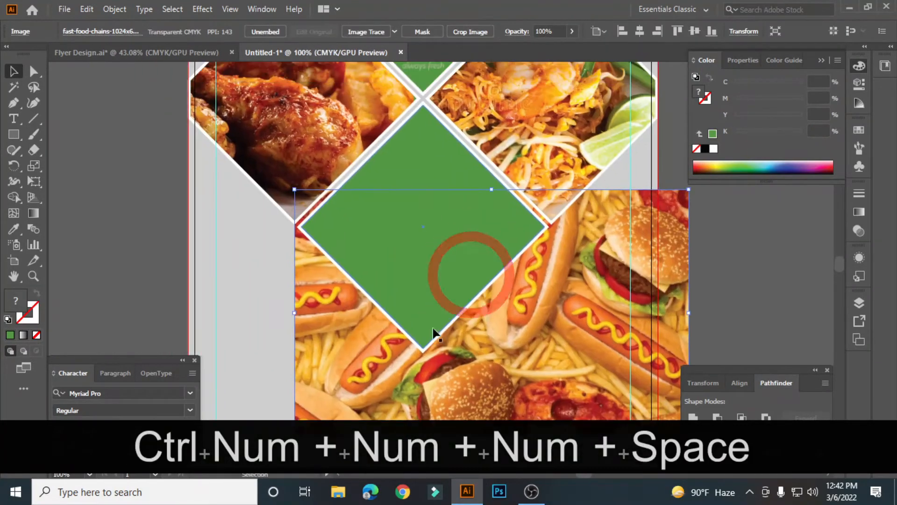
drag(524, 345, 524, 267)
right_click(522, 264)
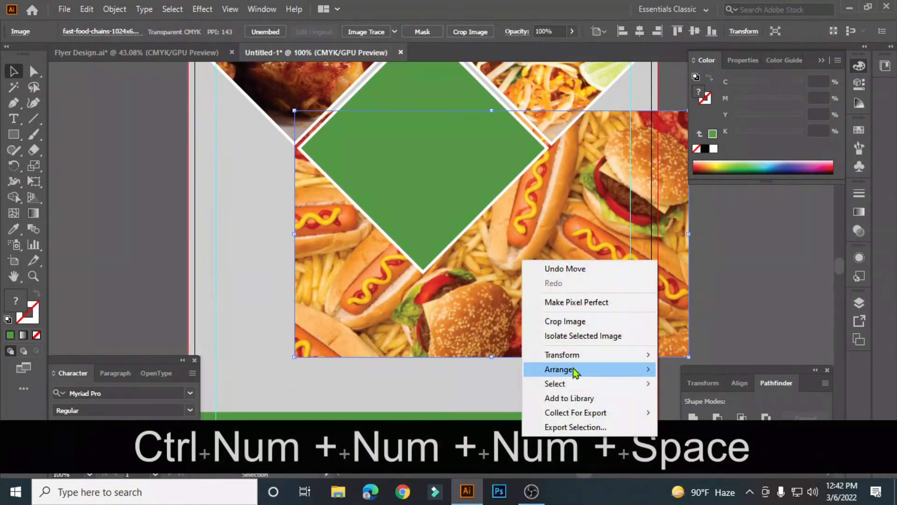
mouse_move(599, 368)
click(701, 369)
scroll(559, 301, up, 2)
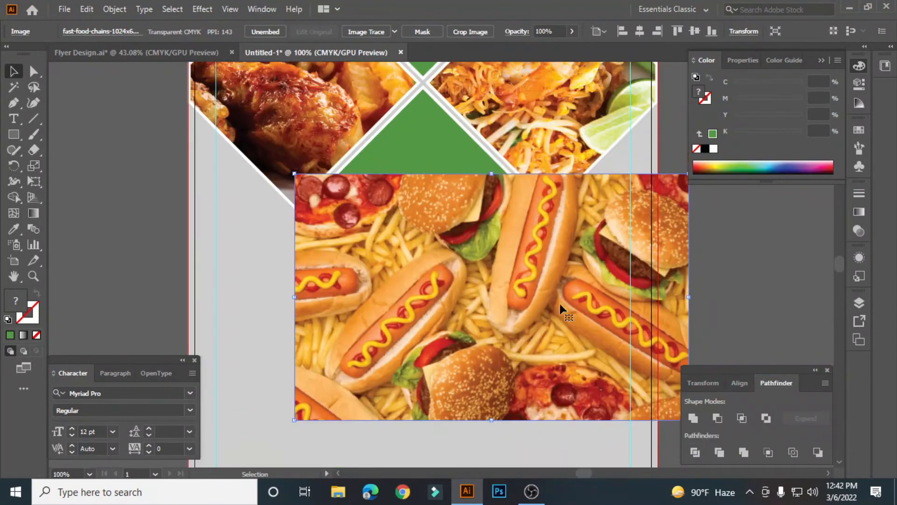
Step: Copy the lower central green diamond and paste the duplicate in place above the fast-food photo
click(418, 140)
click(87, 9)
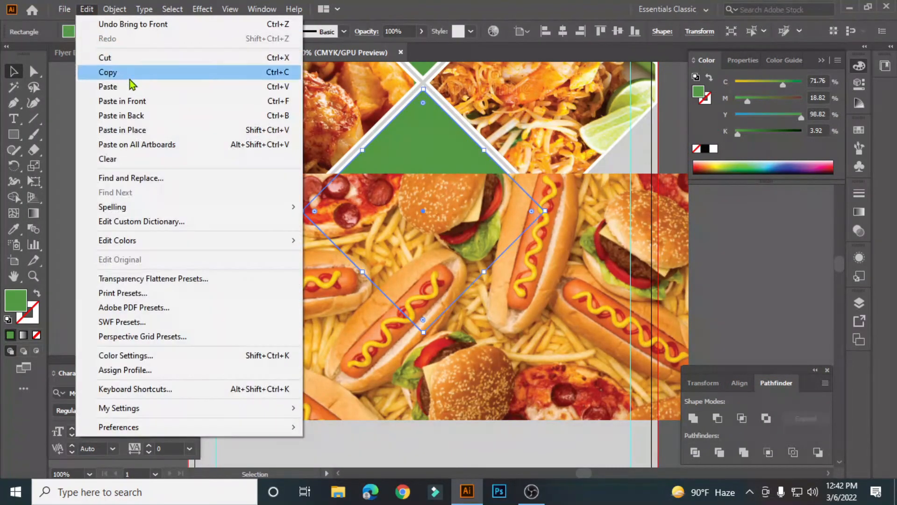
click(129, 71)
click(86, 9)
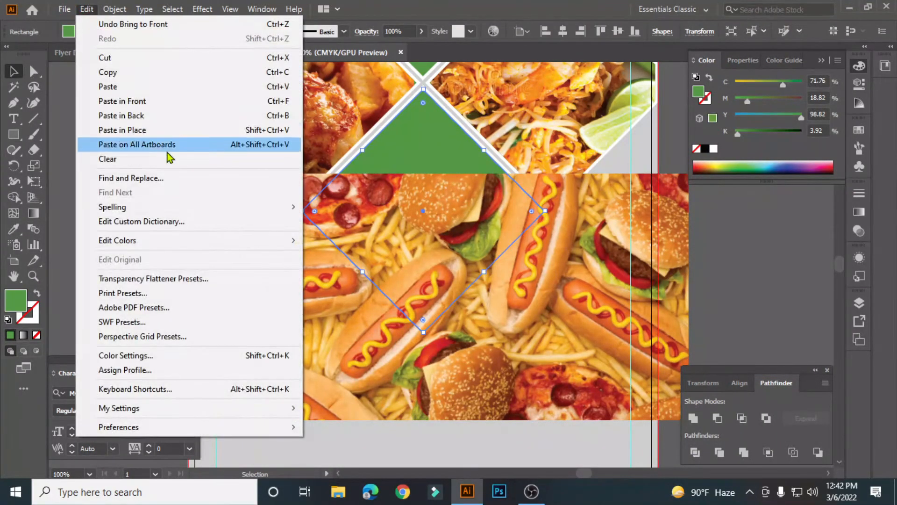
click(166, 131)
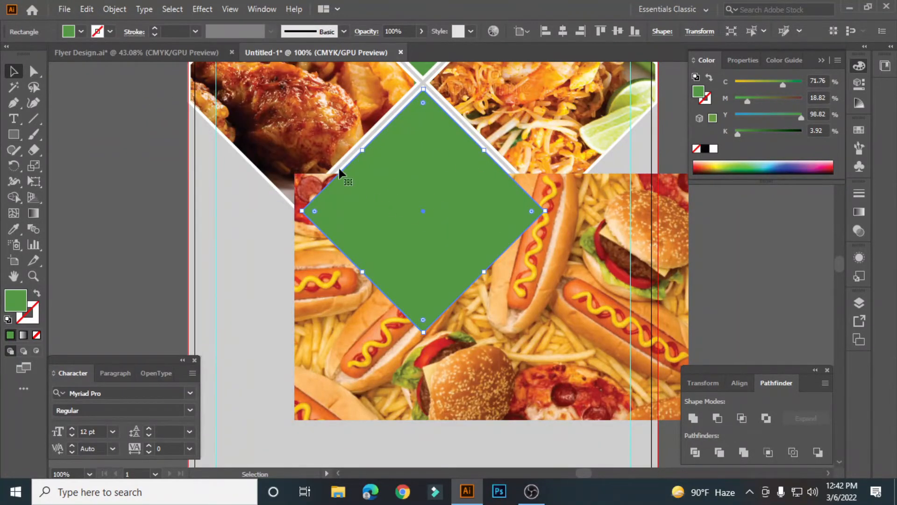
Step: Set the opacity of the duplicated lower central diamond to 30%
click(112, 85)
click(441, 225)
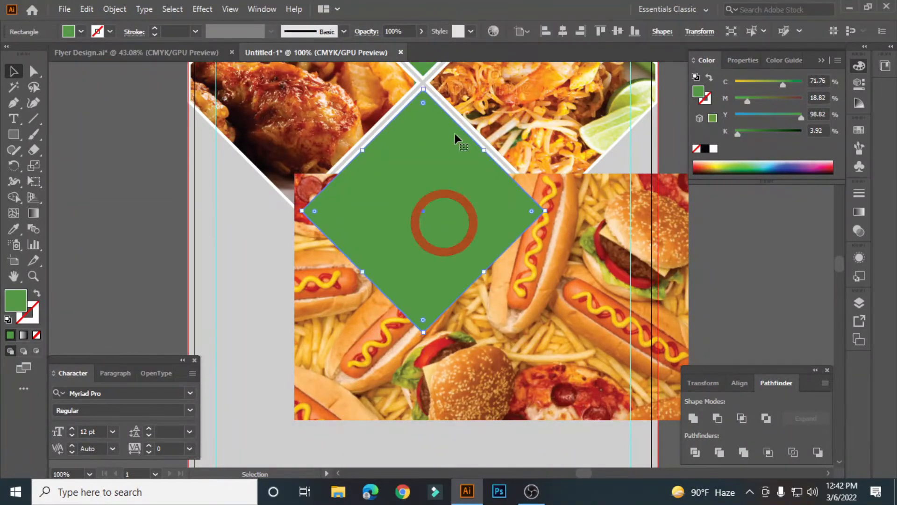
click(408, 31)
text(30)
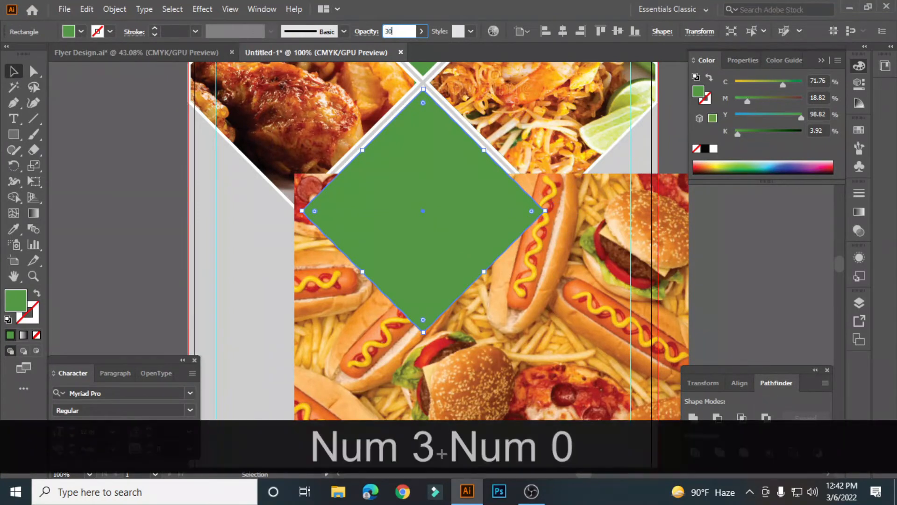
key(Return)
Step: Reposition and slightly enlarge the fast-food photo so the hot dogs and burger fill the translucent lower central diamond
drag(548, 344, 490, 277)
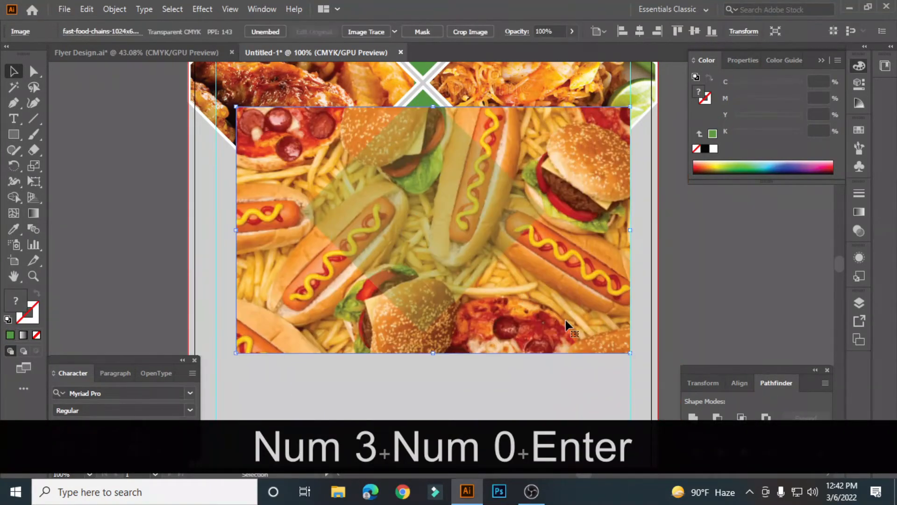
drag(567, 320, 563, 302)
drag(617, 300, 525, 275)
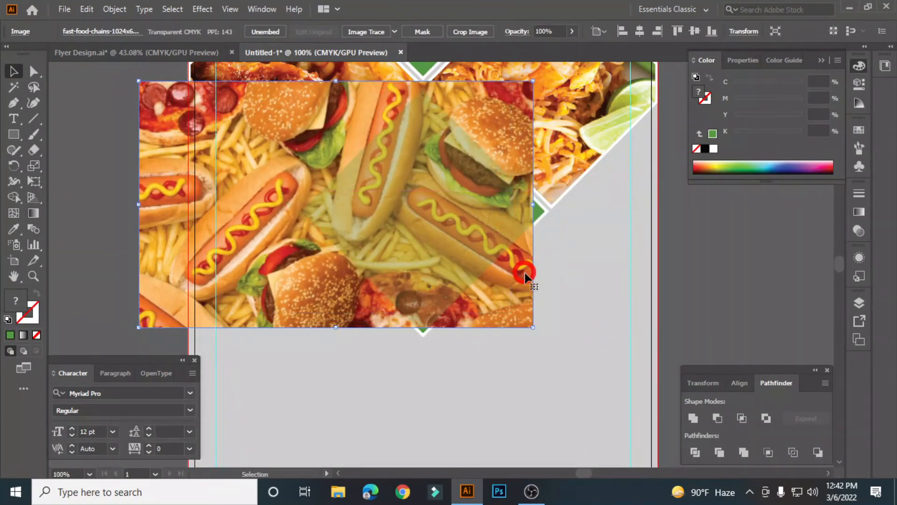
key(Right)
key(Right)
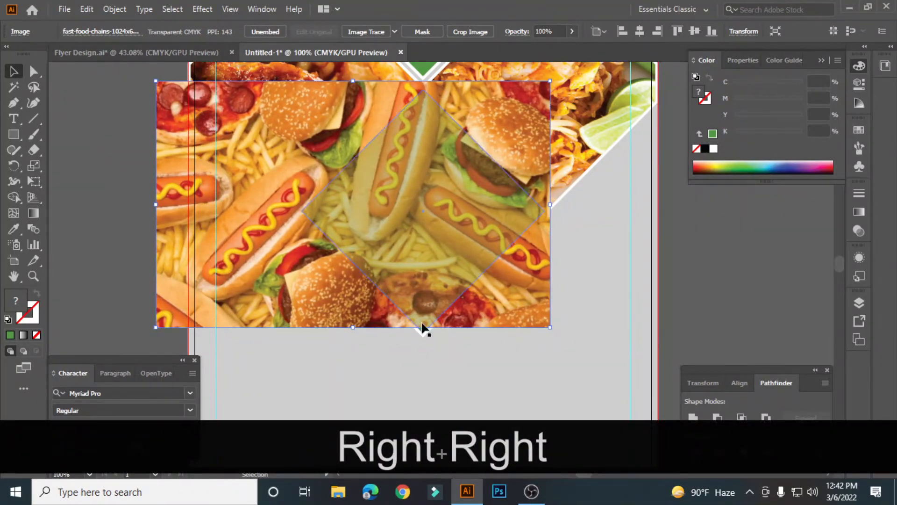
drag(353, 327, 352, 339)
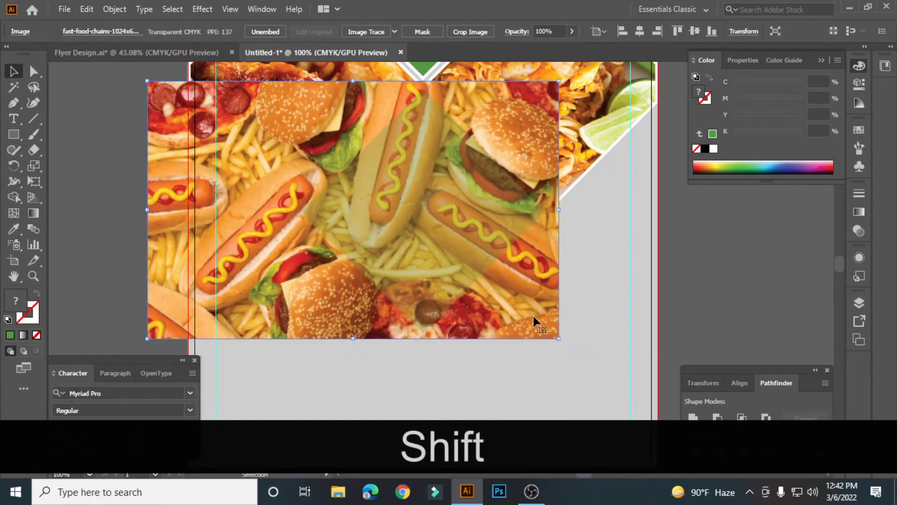
key(Down)
key(Down)
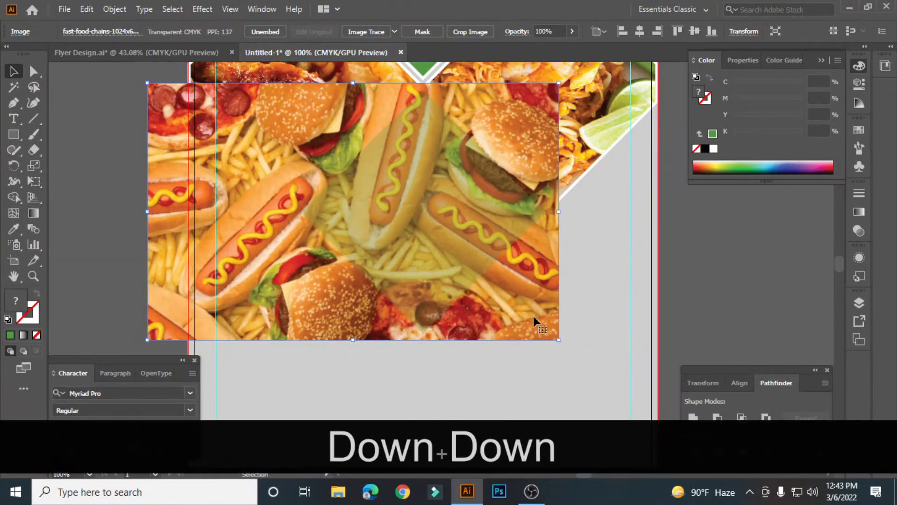
Step: Clip the fast-food photo to the translucent lower central diamond with a clipping mask
shift+click(449, 248)
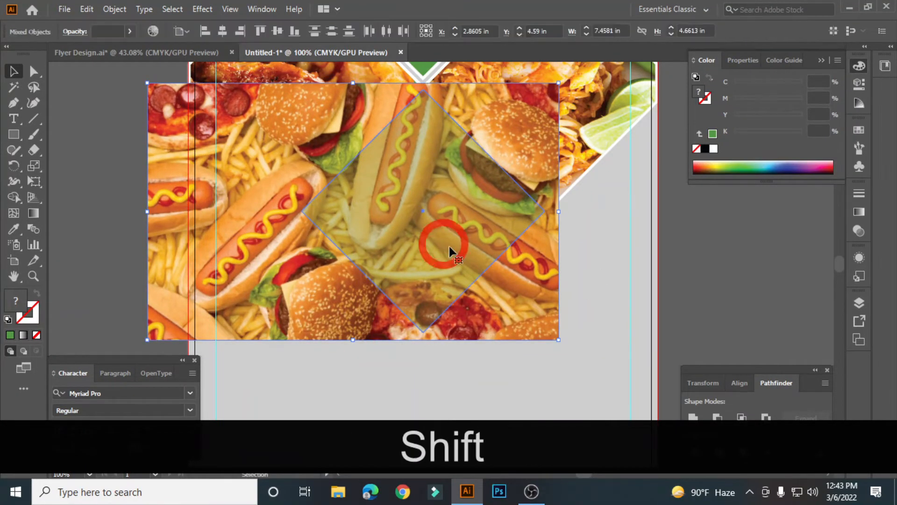
right_click(354, 183)
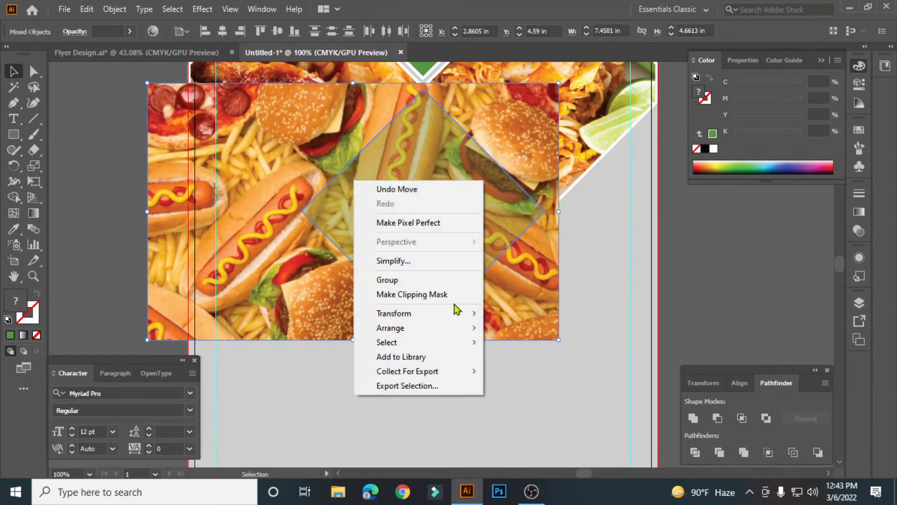
click(430, 295)
click(91, 157)
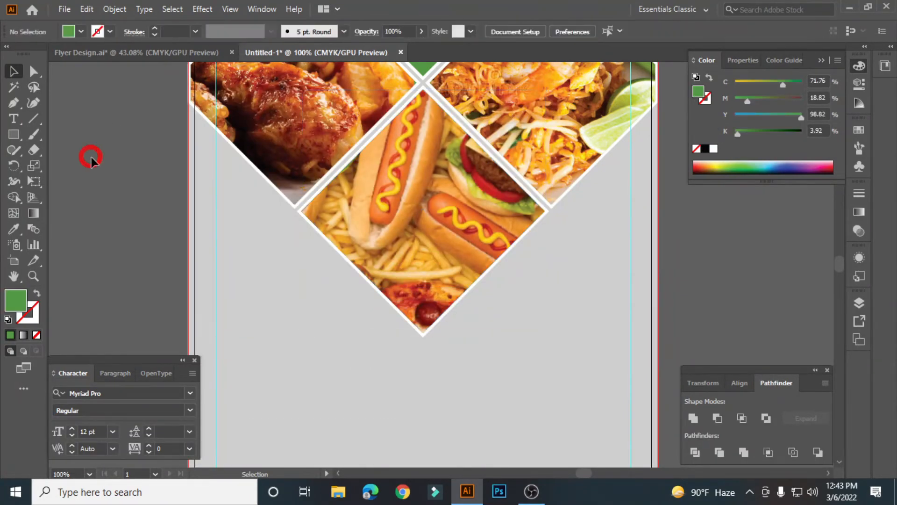
key(ctrl+minus)
key(ctrl+minus)
key(space)
key(c)
drag(327, 248, 402, 193)
drag(157, 205, 299, 191)
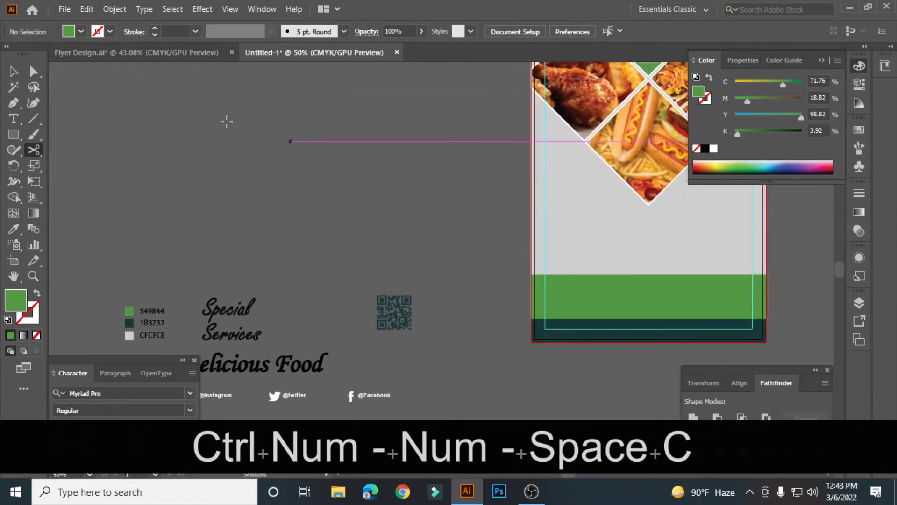
key(space)
drag(501, 188, 385, 184)
drag(560, 239, 400, 257)
key(z)
drag(525, 262, 589, 301)
key(space)
click(24, 136)
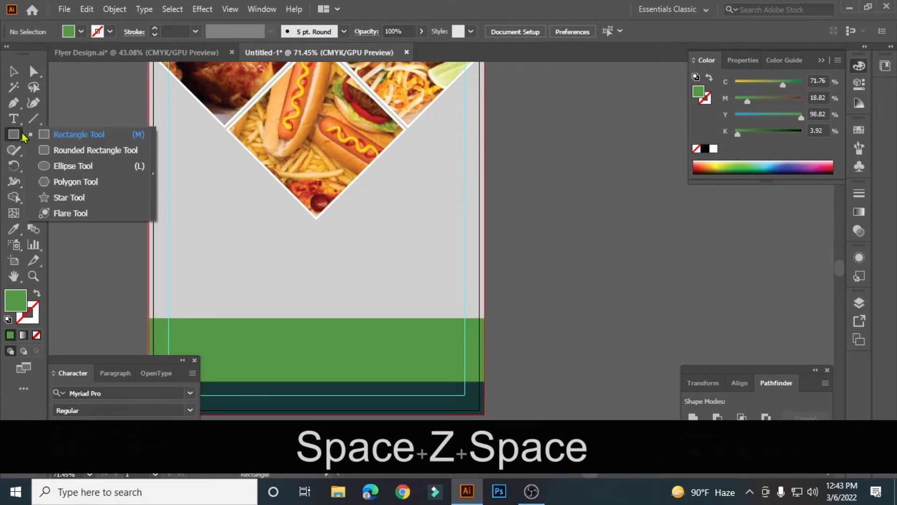
click(70, 149)
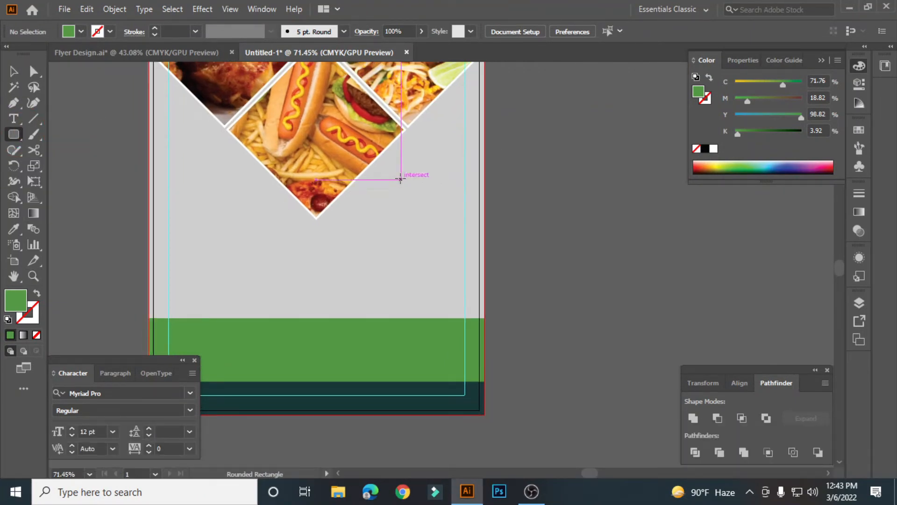
drag(401, 179, 519, 219)
key(Delete)
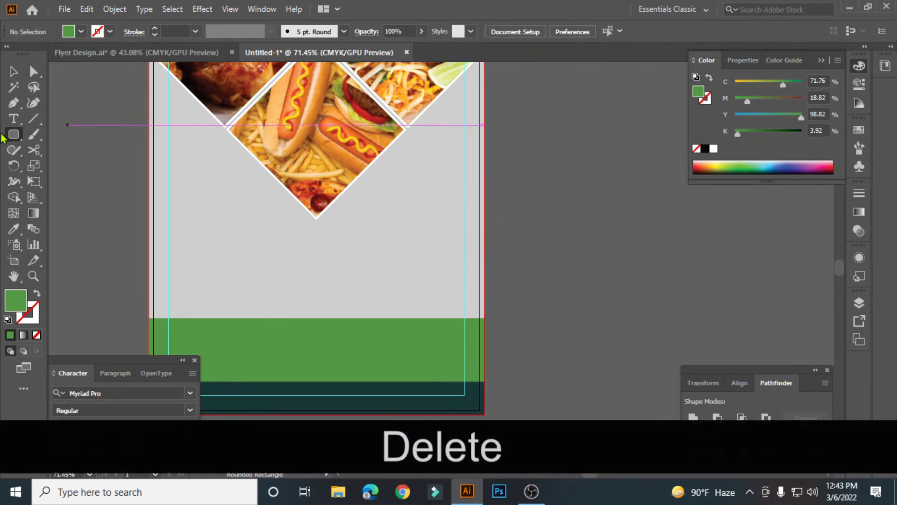
Step: Draw a green rounded rectangle straddling the flyer's right edge, just below and beside the lower central photo diamond
click(15, 134)
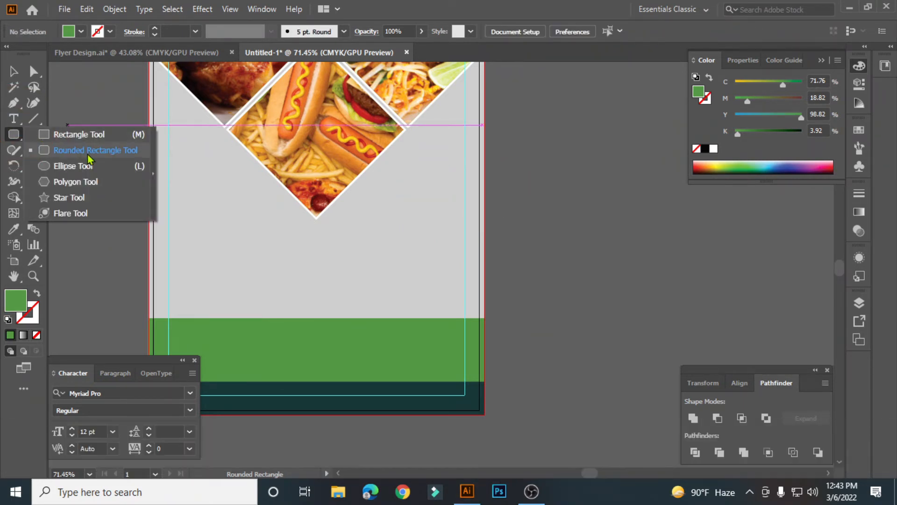
click(85, 153)
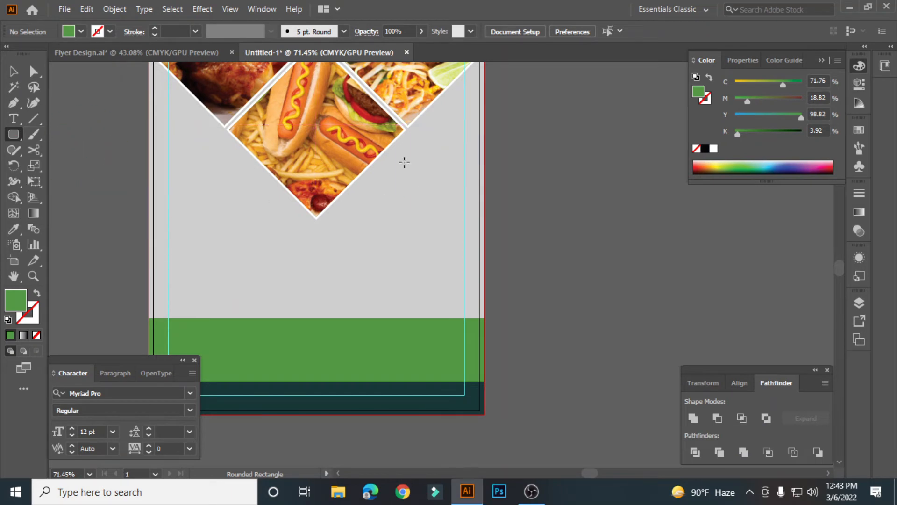
drag(396, 173, 532, 223)
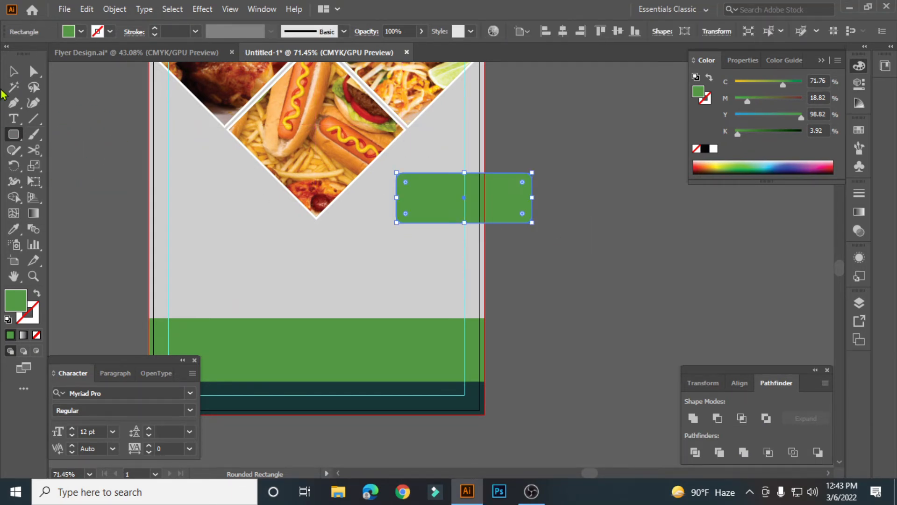
click(14, 73)
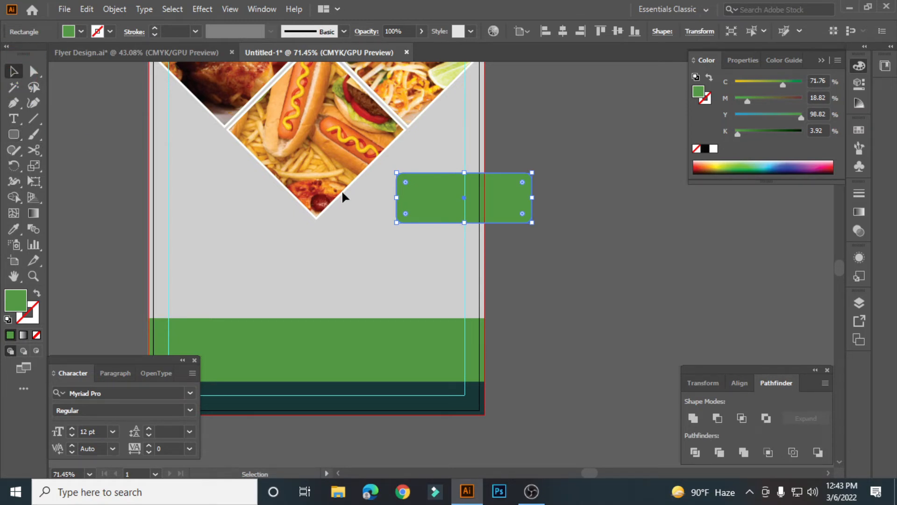
Step: Round the green rectangle's corners into a pill shape and extend its lower edge slightly to make it taller
drag(406, 181, 419, 194)
click(543, 252)
click(515, 200)
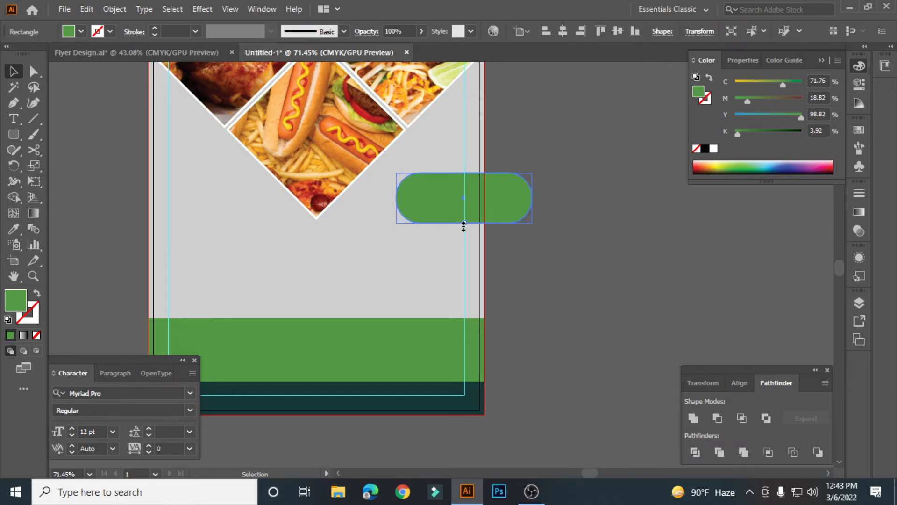
drag(464, 226, 464, 230)
click(595, 246)
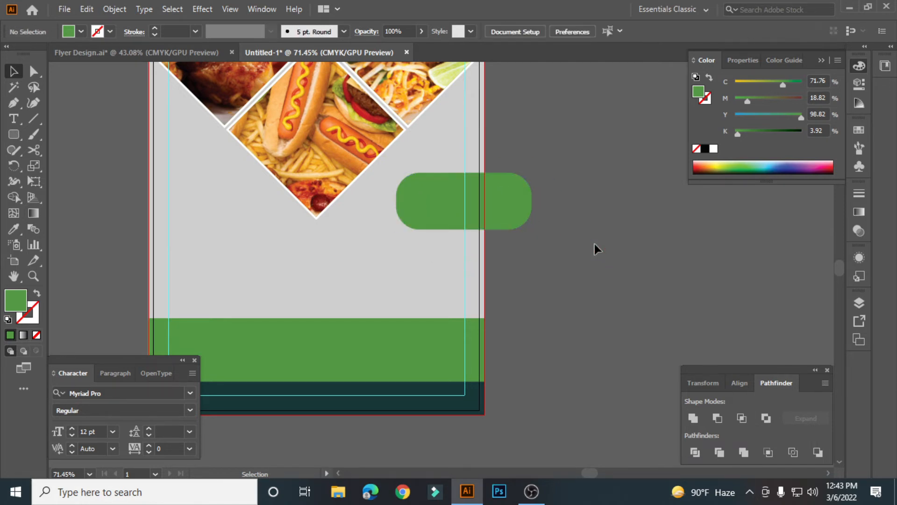
Step: Increase the green shape's corner radius to about 0.72 in so both ends are fully semicircular
key(ctrl+KP_Add)
key(ctrl+KP_Add)
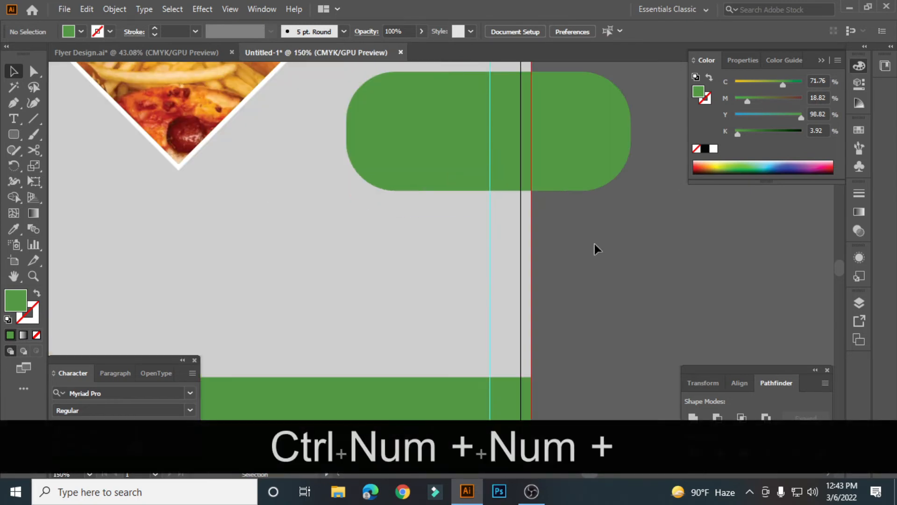
click(397, 155)
scroll(397, 155, up, 2)
click(21, 75)
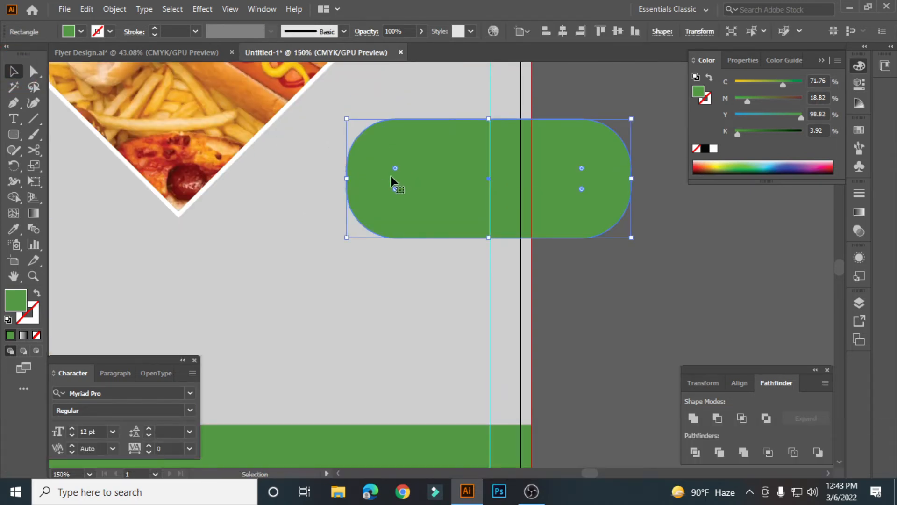
drag(394, 166, 408, 174)
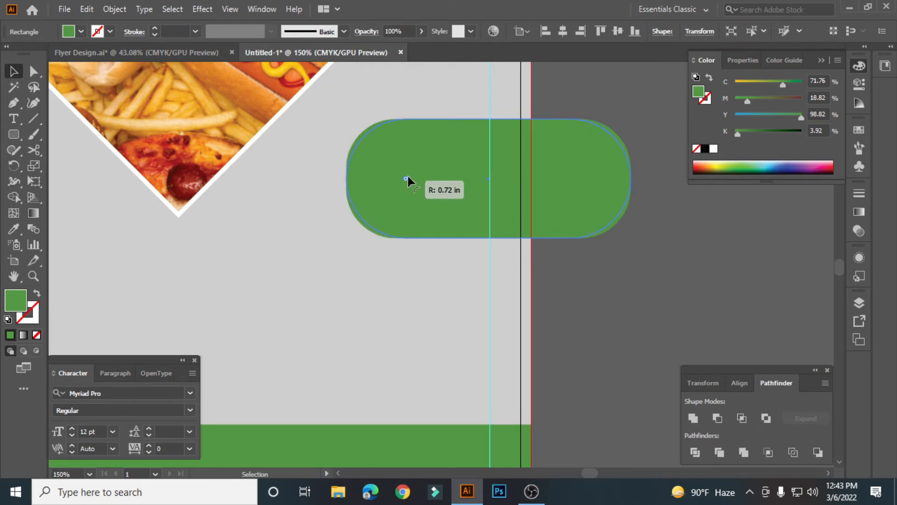
click(610, 261)
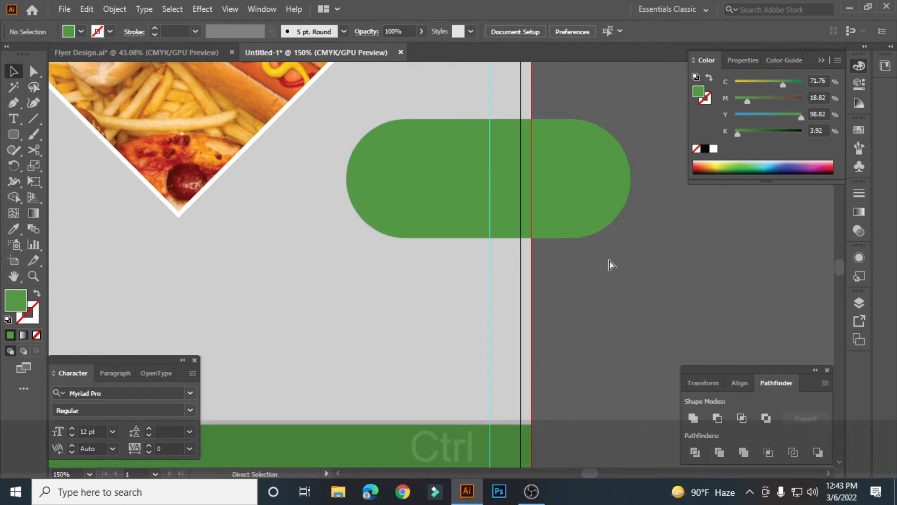
Step: Enlarge the green pill up and to the left, and round its corners fully again
key(ctrl+KP_Subtract)
key(ctrl+KP_Subtract)
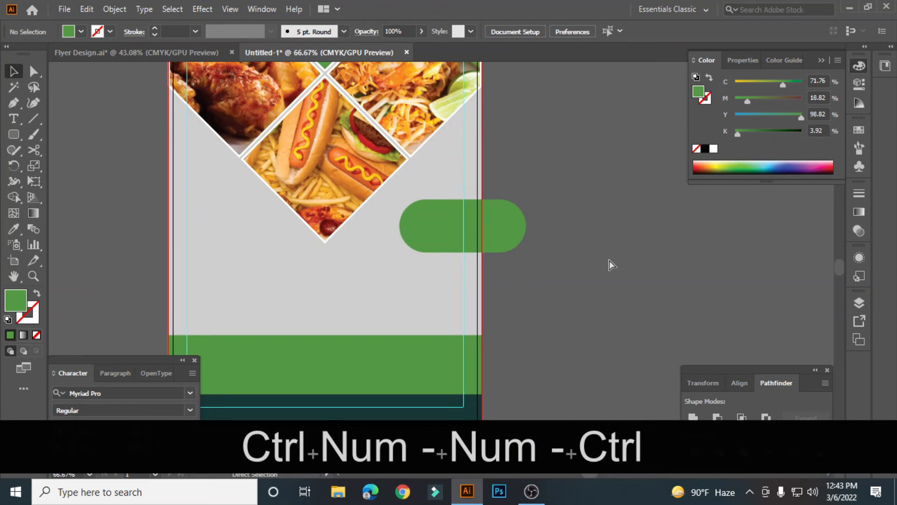
click(426, 239)
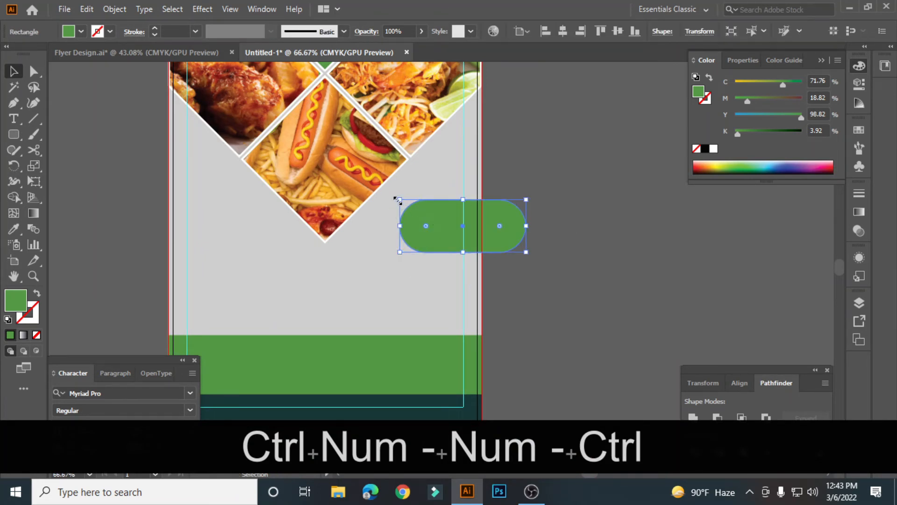
drag(397, 201, 380, 189)
drag(403, 217, 408, 220)
click(535, 289)
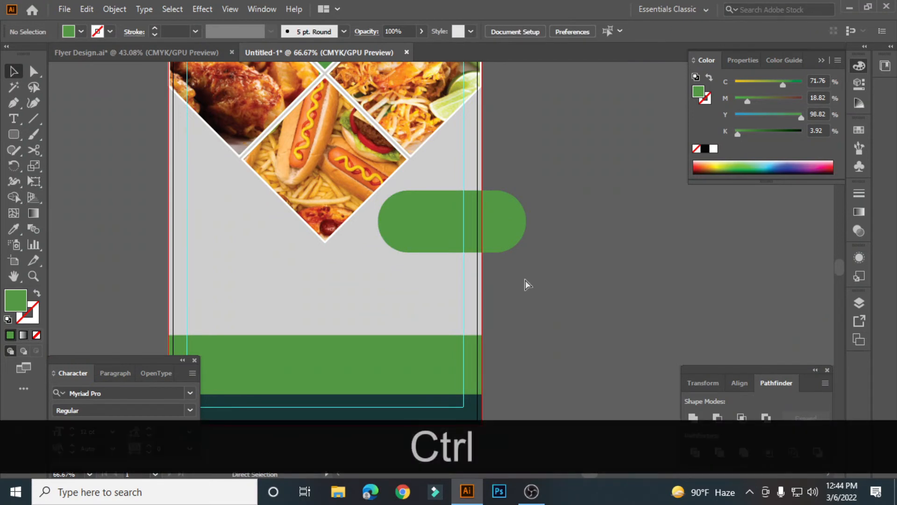
Step: Draw a straight vertical line along the flyer's right bleed edge, crossing the whole height of the green pill
key(ctrl+KP_Add)
click(542, 229)
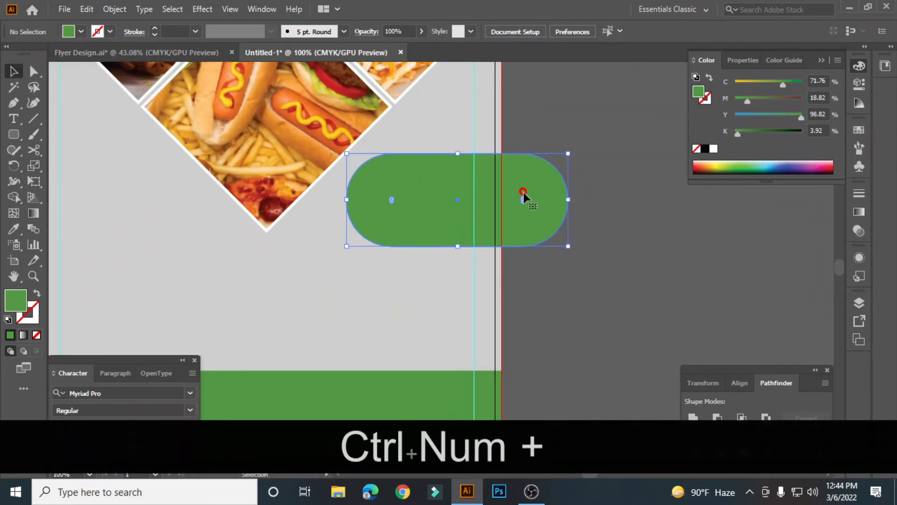
click(33, 119)
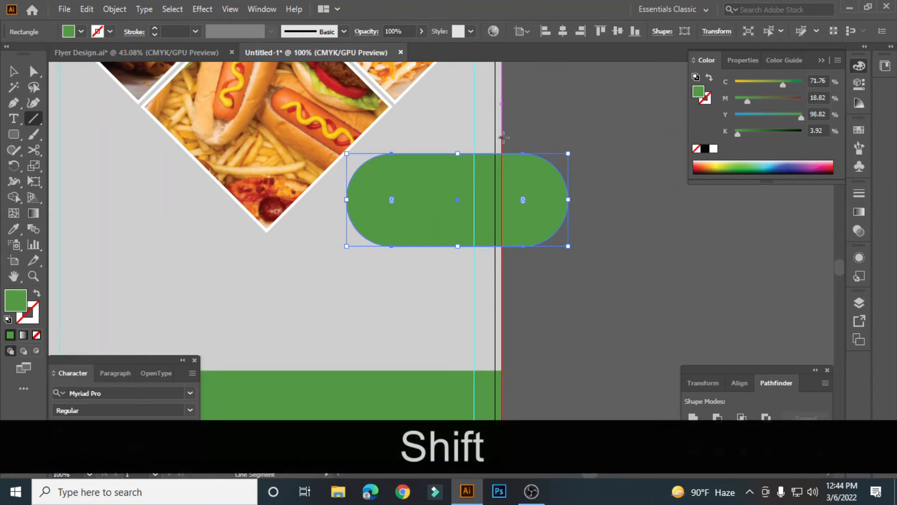
drag(501, 136, 517, 273)
click(15, 72)
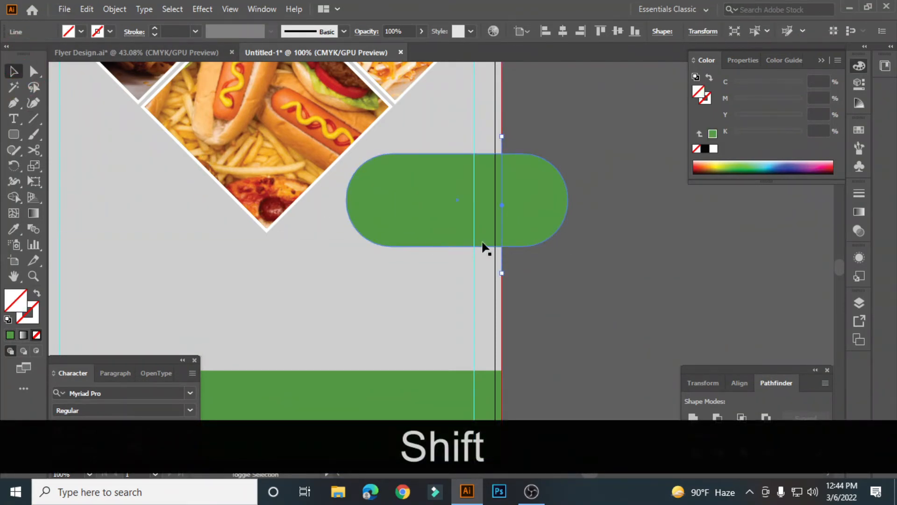
Step: Cut off the pill's part outside the right bleed edge with the Shape Builder tool and delete the leftover line
shift+click(411, 196)
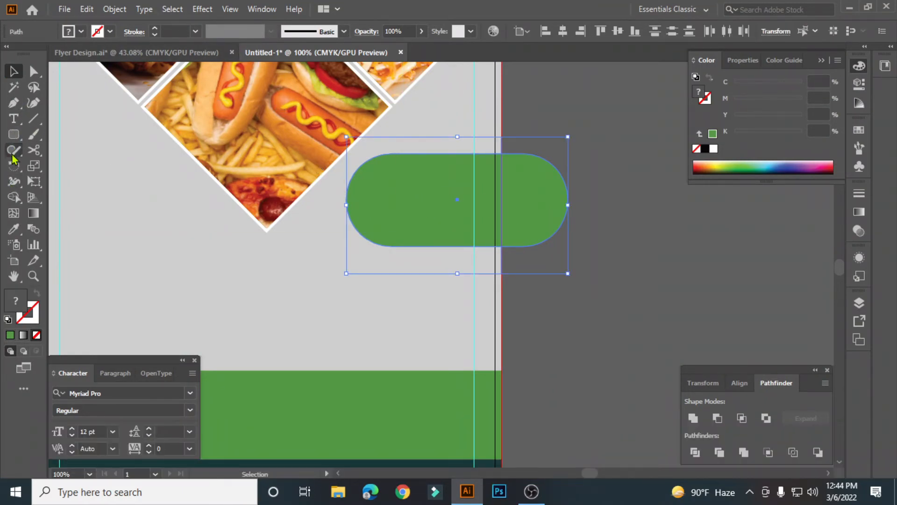
click(10, 199)
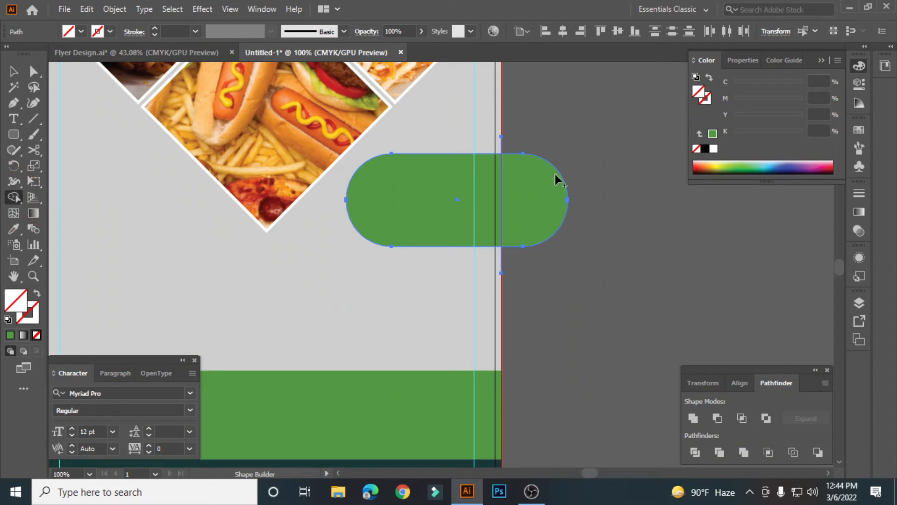
drag(528, 122, 543, 299)
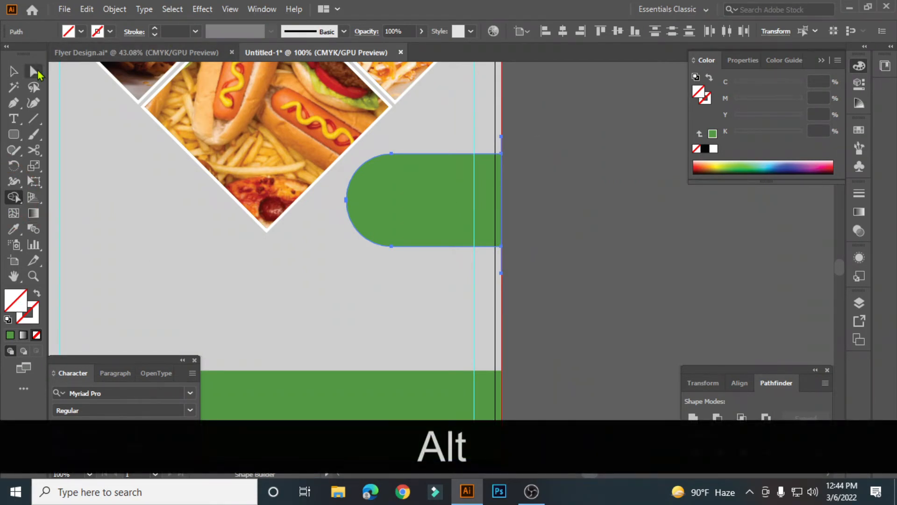
click(13, 71)
click(619, 227)
drag(500, 144, 545, 154)
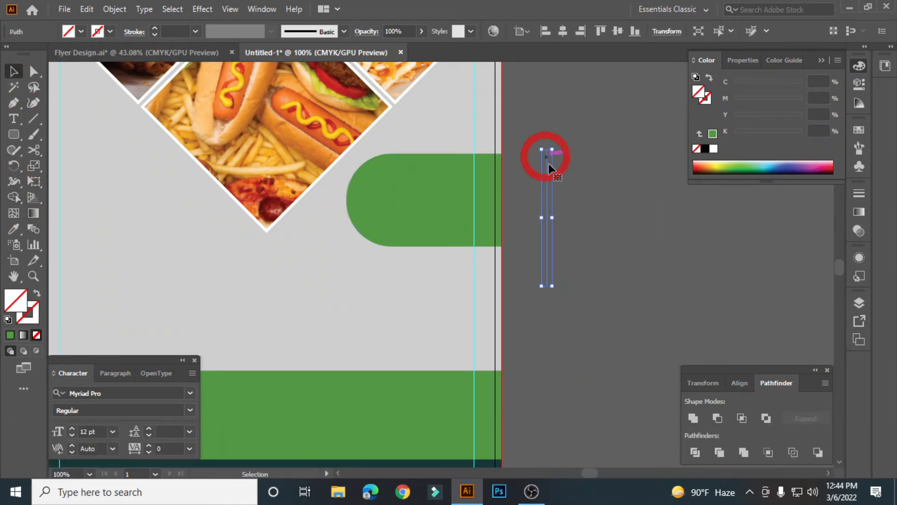
key(Delete)
Step: Change the trimmed half-pill shape's fill to white
drag(476, 234, 599, 215)
click(521, 209)
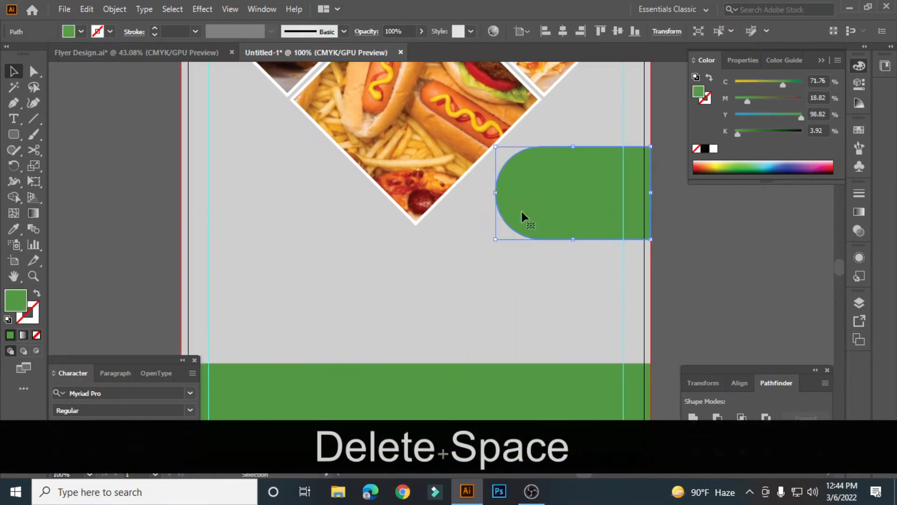
double_click(15, 299)
drag(353, 164, 253, 152)
click(595, 157)
Step: Create a vertically reflected copy of the white half-pill shape and move it to the flyer's left bleed edge
right_click(569, 180)
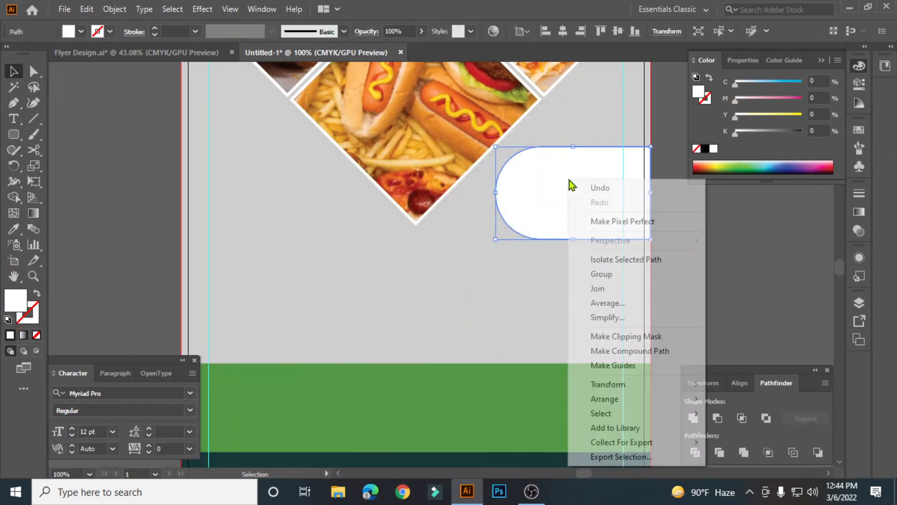
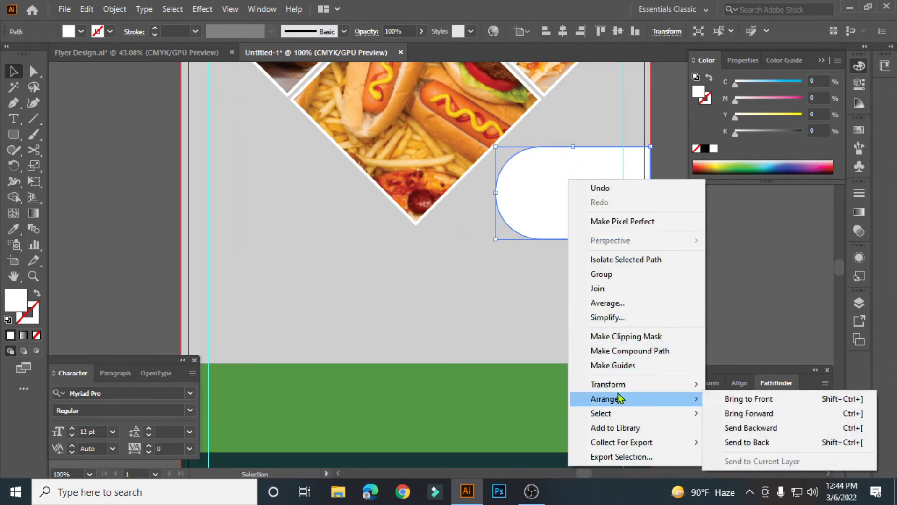
mouse_move(624, 389)
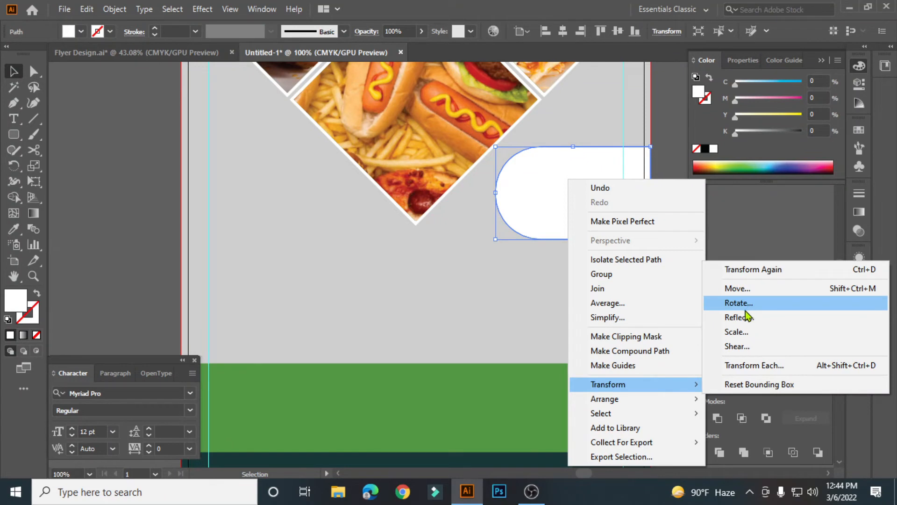
click(755, 323)
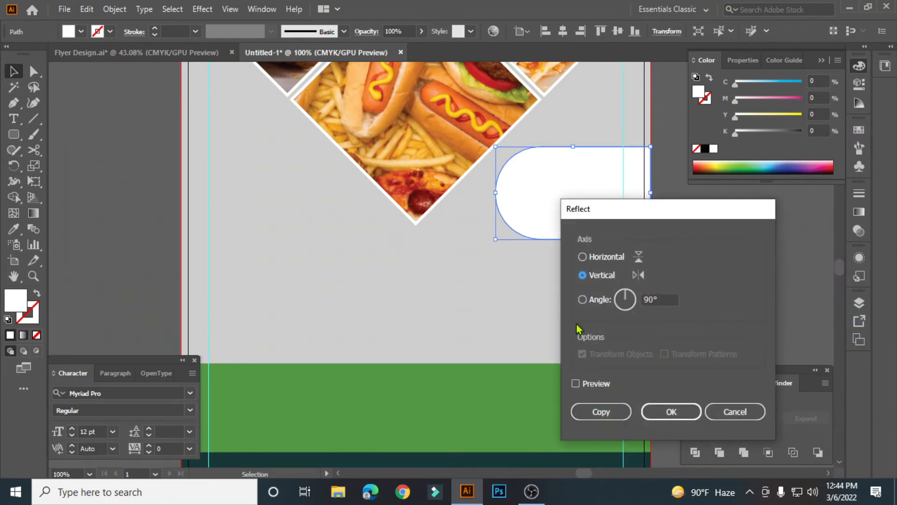
click(604, 389)
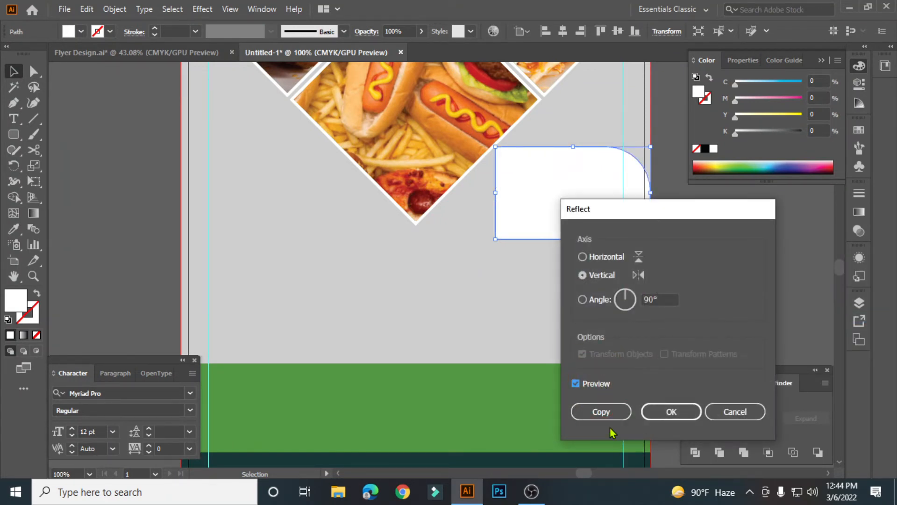
click(601, 412)
drag(567, 200, 250, 195)
click(132, 181)
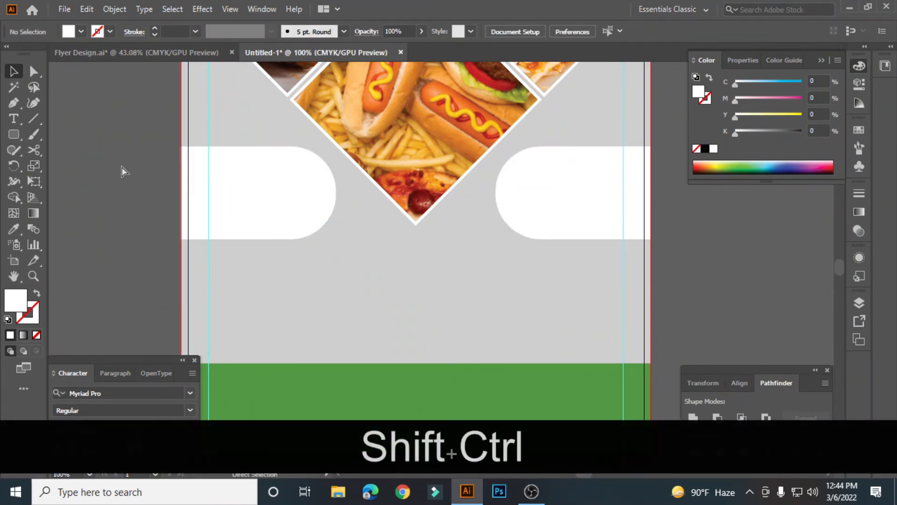
Step: Select both white half-pill shapes and nudge them up three large increments together
key(ctrl+minus)
key(ctrl+minus)
drag(441, 232, 443, 244)
click(518, 242)
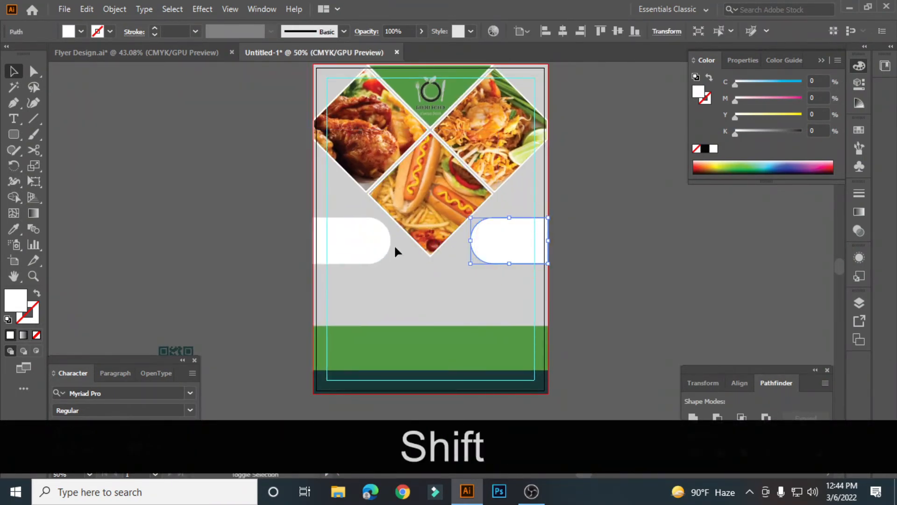
shift+click(369, 239)
key(shift+Up)
key(shift+Up)
key(shift+Up)
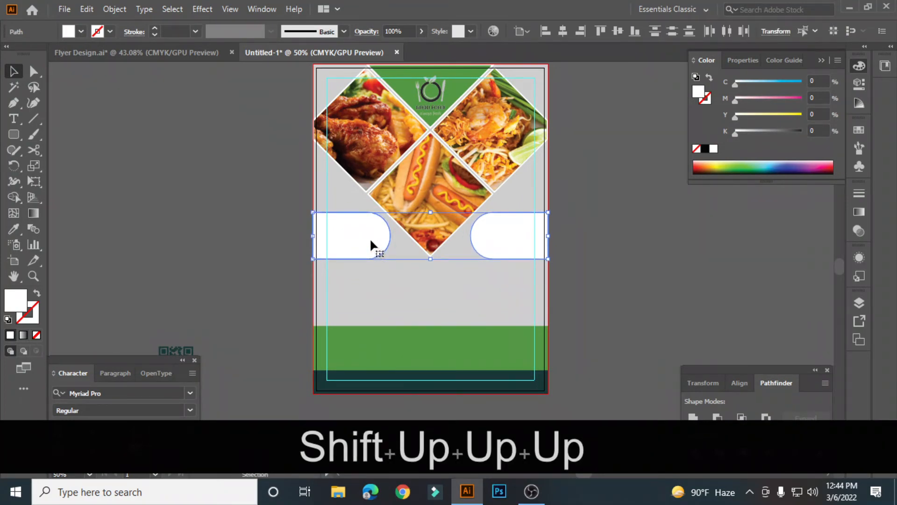
click(231, 185)
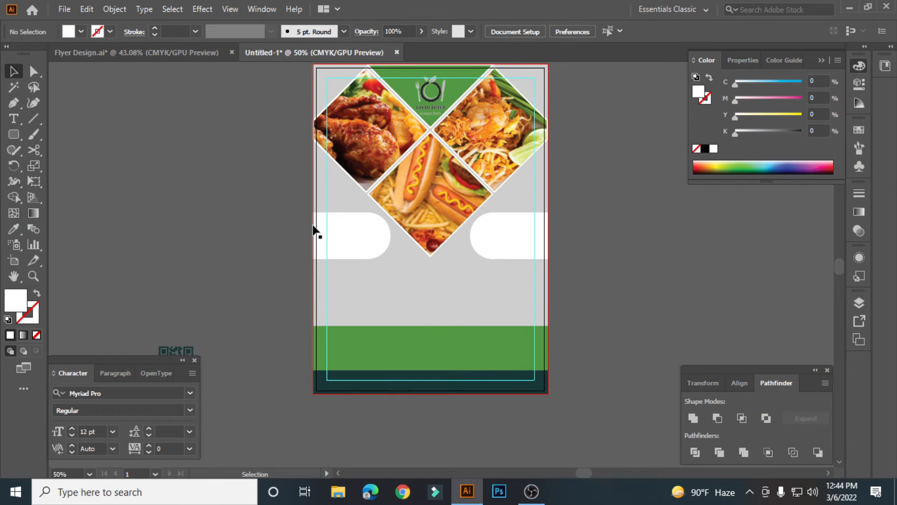
Step: Move the "Special Services" text onto the left white half-pill and "Delicious Food" onto the grey area below the hot dog photo
scroll(355, 241, up, 2)
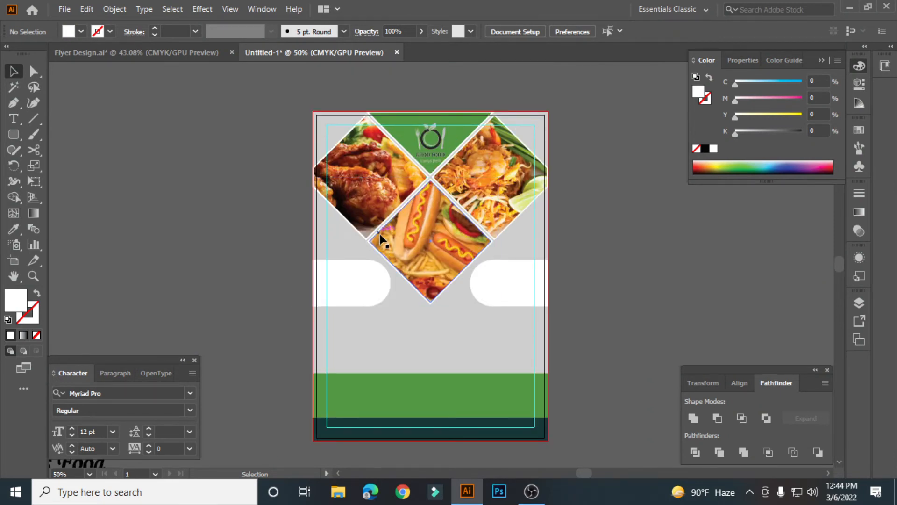
key(space)
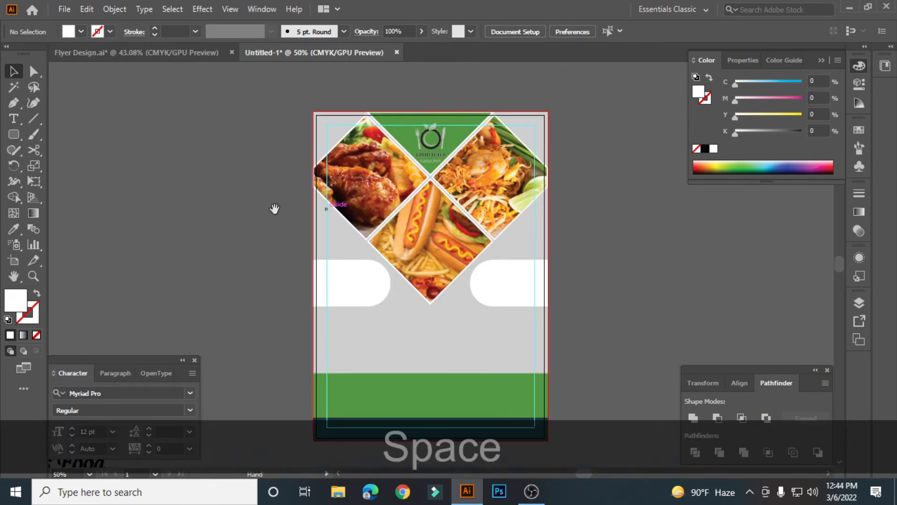
drag(274, 208, 497, 115)
drag(409, 210, 257, 196)
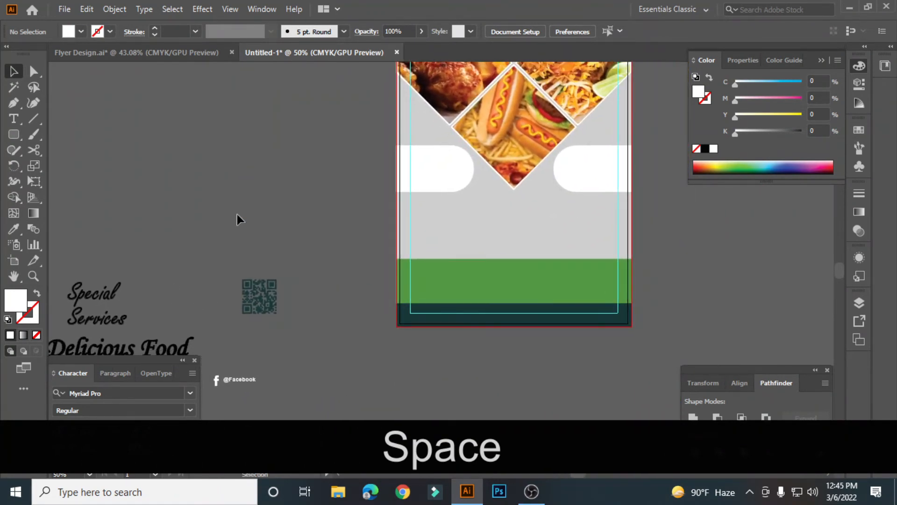
click(84, 291)
drag(91, 295, 430, 156)
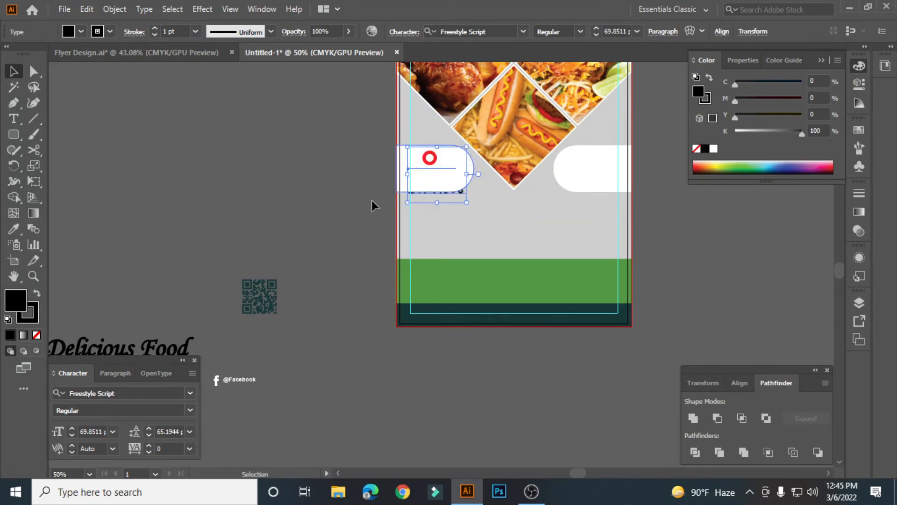
scroll(154, 322, down, 2)
drag(135, 305, 539, 172)
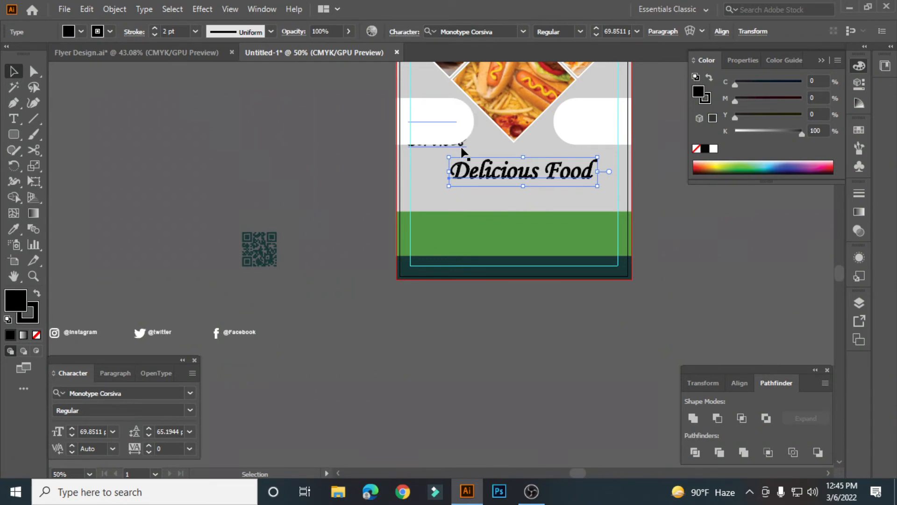
Step: Bring the "Special Services" text to the front and nudge it up and right until it meets the left margin guide
right_click(461, 147)
mouse_move(527, 355)
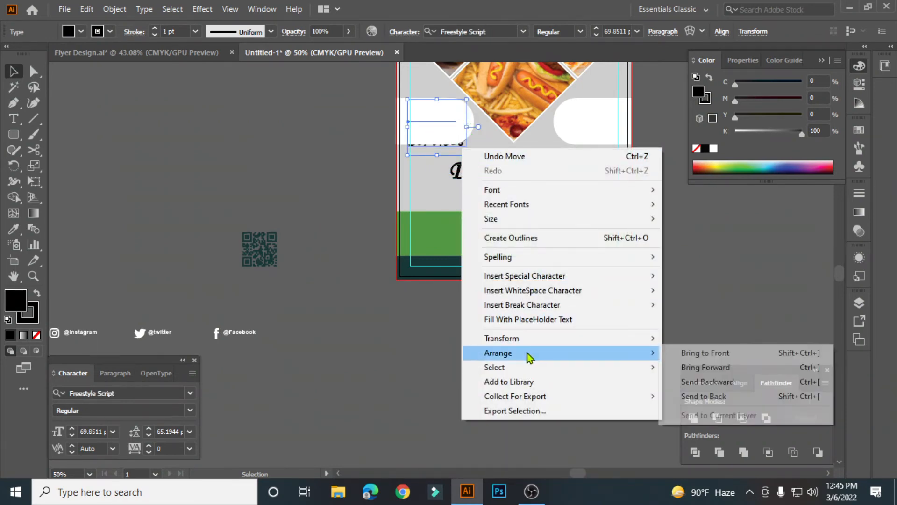
click(665, 353)
key(ctrl+KP_Add)
key(ctrl+KP_Add)
key(ctrl+KP_Add)
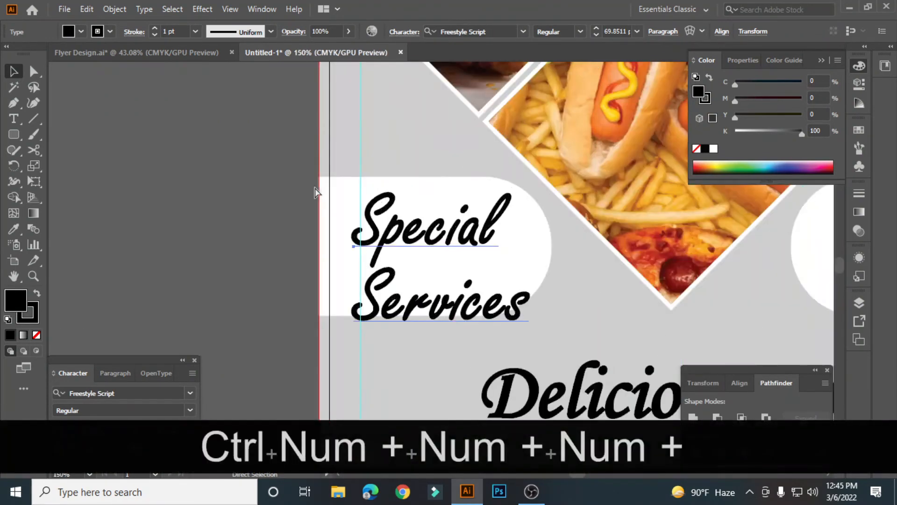
key(Up)
key(Right)
key(Right)
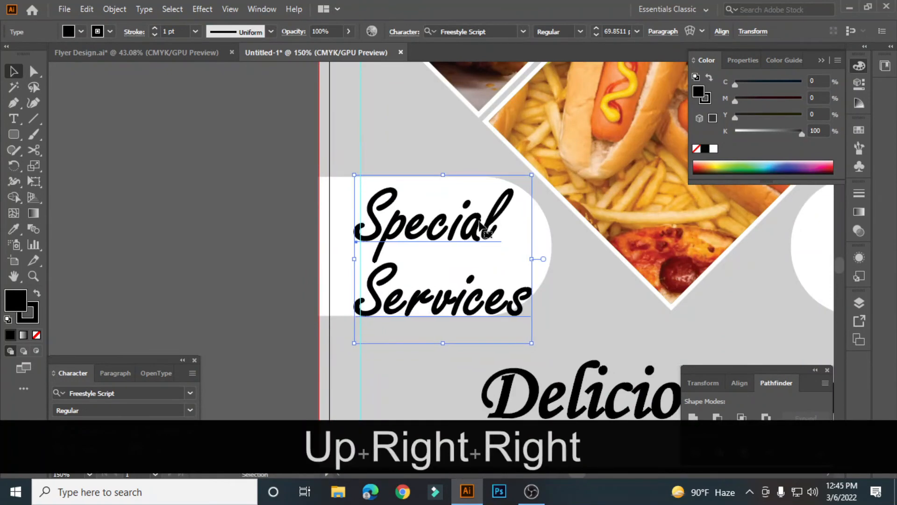
key(Right)
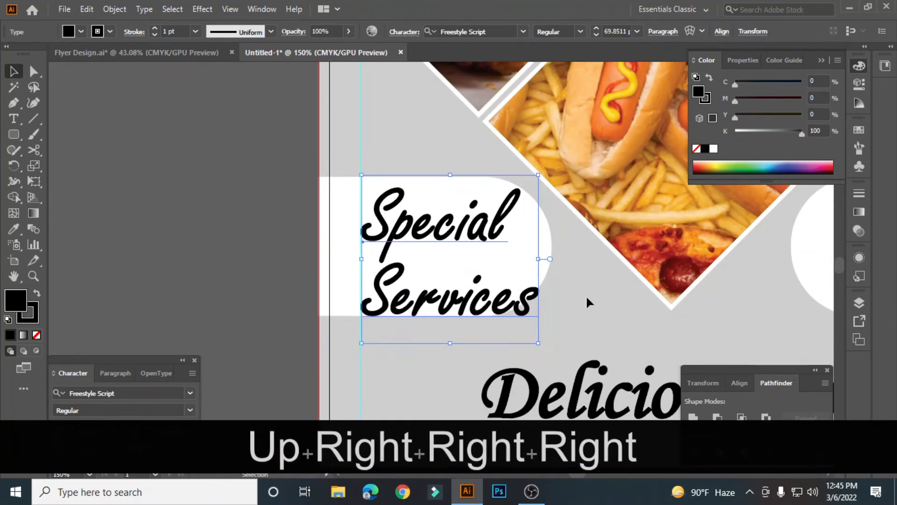
Step: Scale the "Special Services" text down proportionally to about 63.8 pt so it fits inside the white half-pill
mouse_move(537, 343)
mouse_down()
mouse_move(528, 320)
mouse_move(535, 330)
mouse_up()
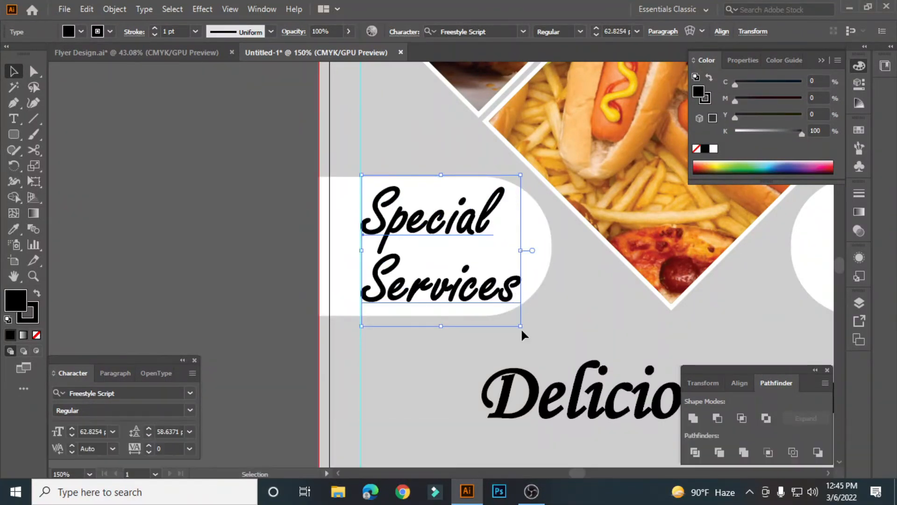
drag(520, 327, 520, 330)
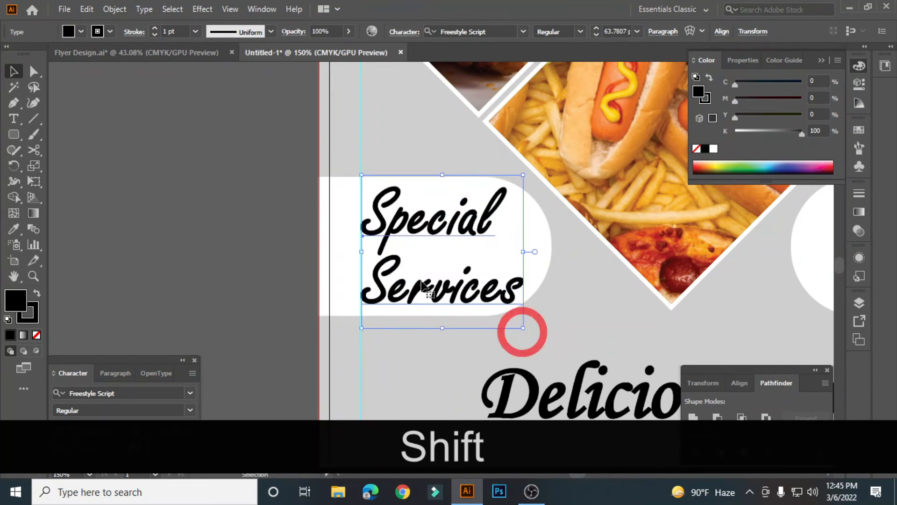
click(293, 212)
Step: Nudge the "Delicious Food" text left and up until it is centred under the hot dog photo's lower tip
key(ctrl+KP_Subtract)
key(ctrl+KP_Subtract)
key(ctrl+KP_Subtract)
key(space)
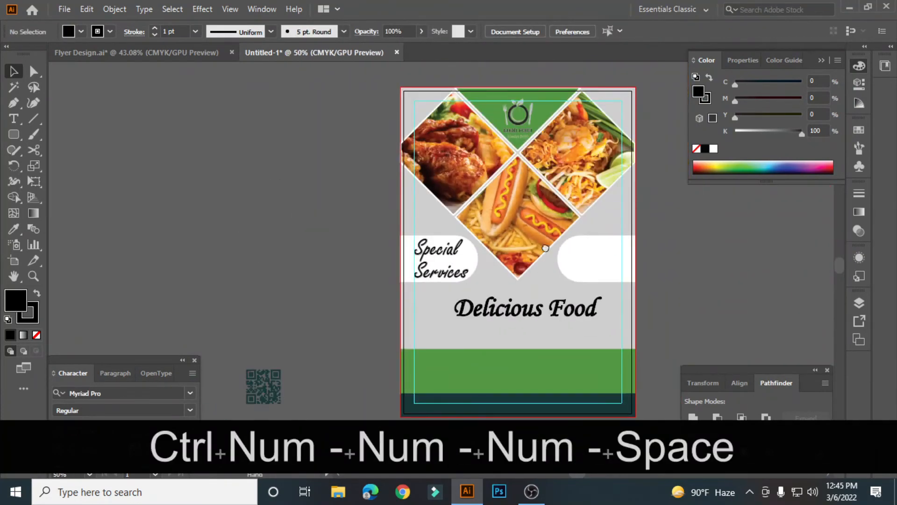
drag(573, 231, 432, 231)
click(387, 275)
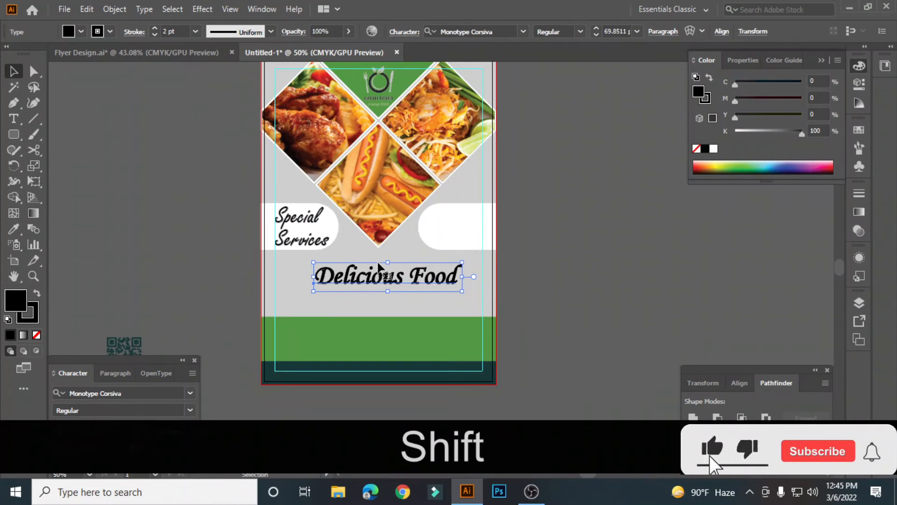
key(Left)
key(Left)
key(Left)
key(Left)
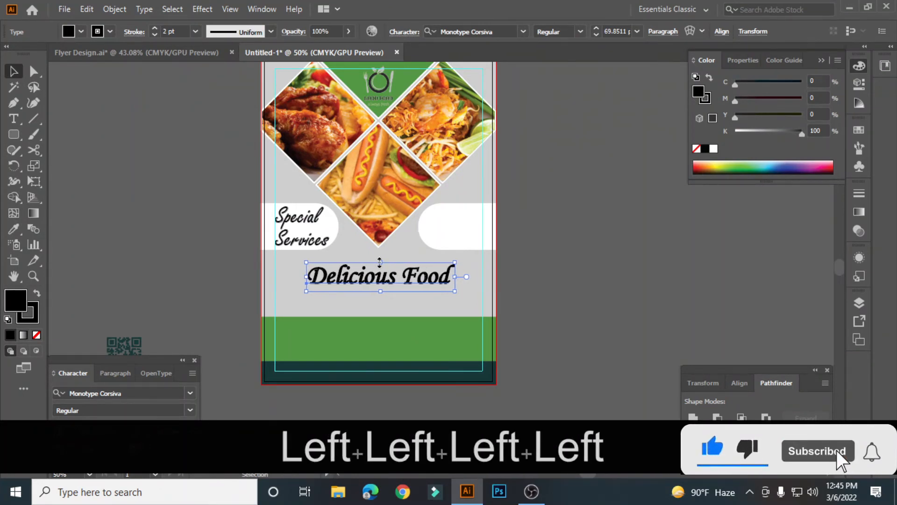
key(Left)
key(Left)
key(Up)
key(Up)
key(Up)
key(Up)
key(Up)
key(Up)
key(Up)
key(Up)
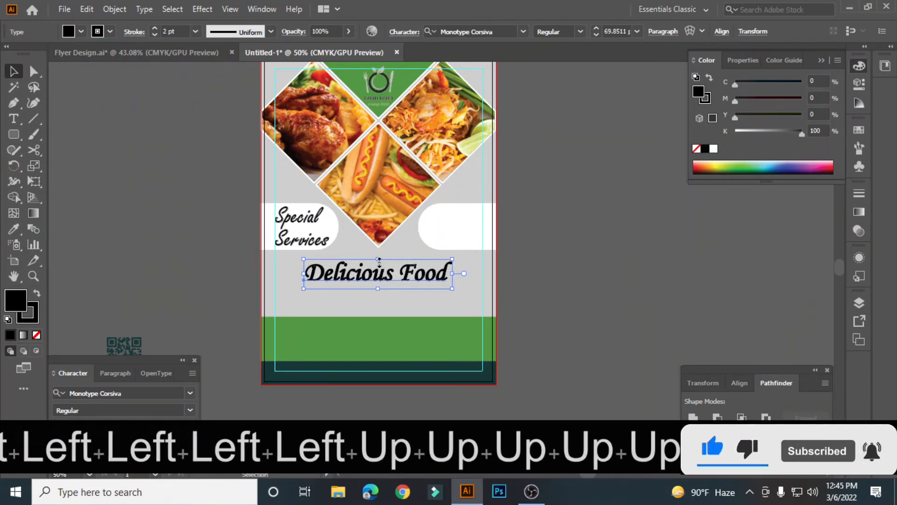
click(178, 151)
drag(458, 246, 478, 268)
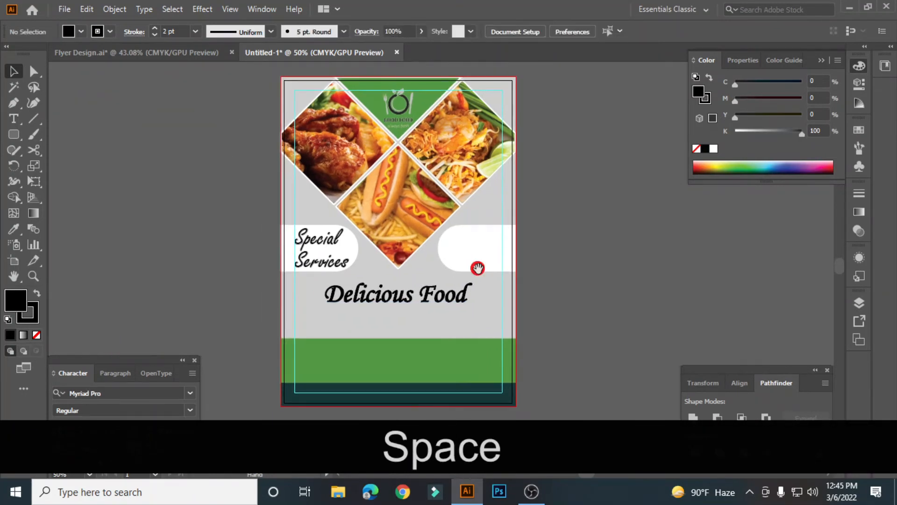
drag(300, 218, 269, 164)
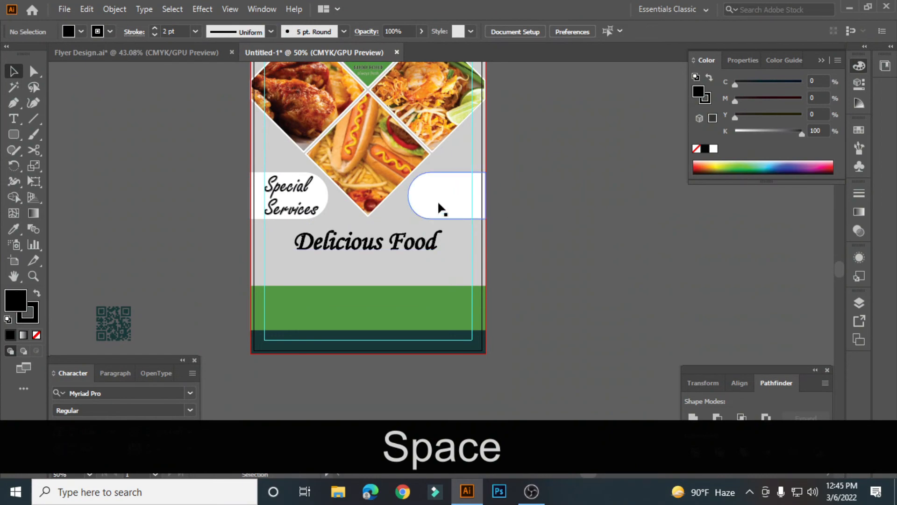
drag(507, 229, 507, 229)
key(ctrl+z)
click(584, 258)
key(z)
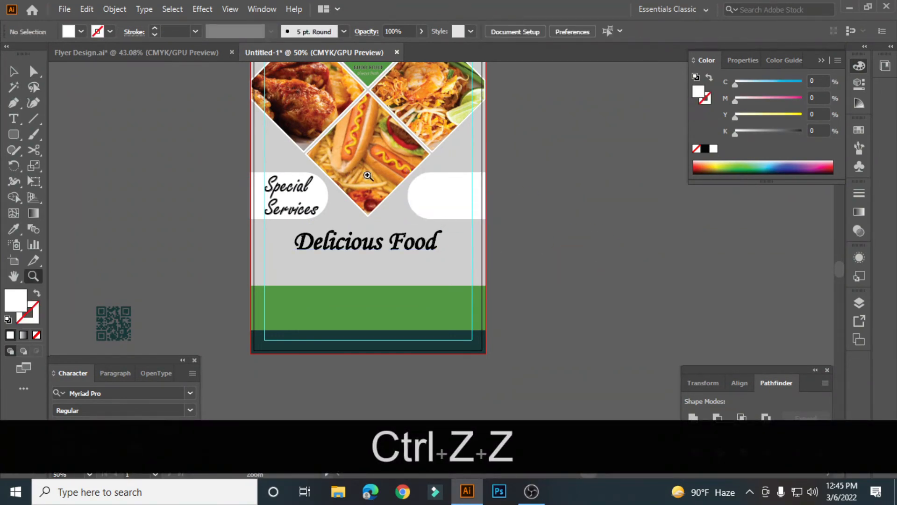
Step: Place a new point text beside the flyer's right edge and set its font size to 40 pt
drag(428, 234, 484, 192)
drag(483, 192, 453, 256)
click(13, 120)
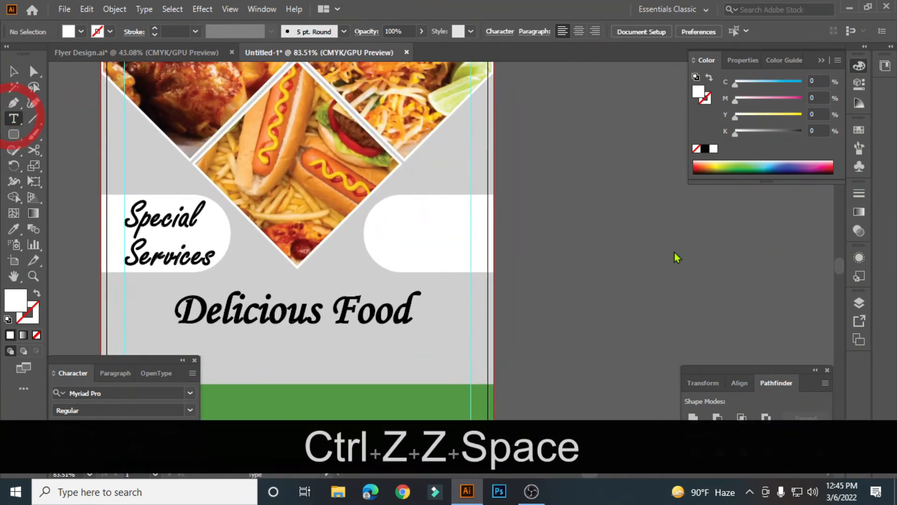
click(502, 224)
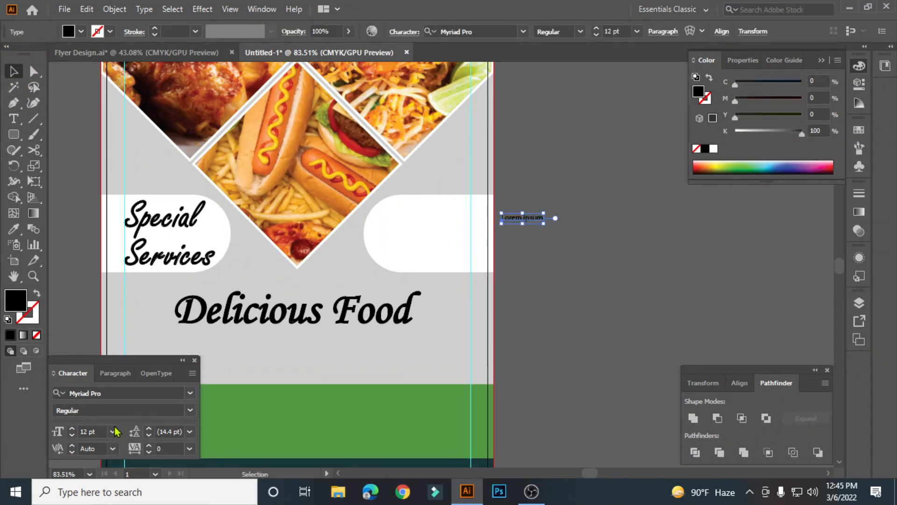
text(40)
key(Return)
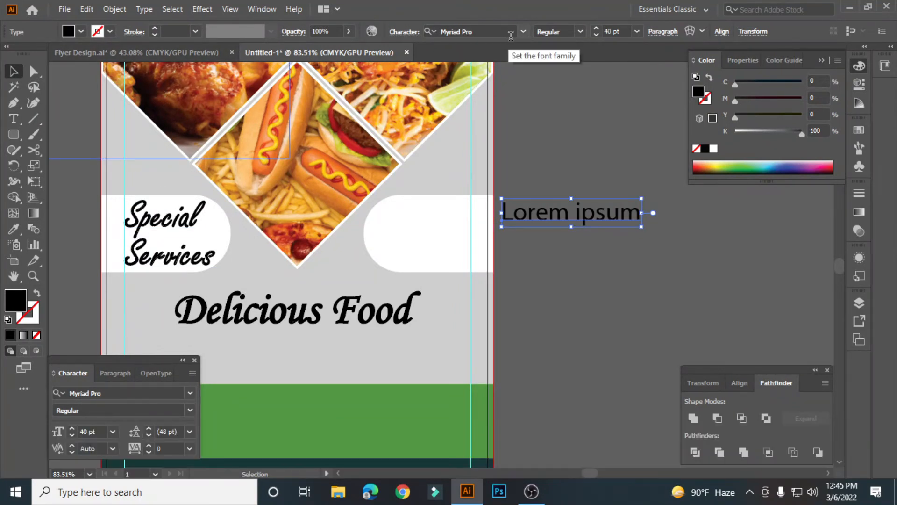
Step: Set the new placeholder text's font style to Myriad Pro Semibold
click(190, 410)
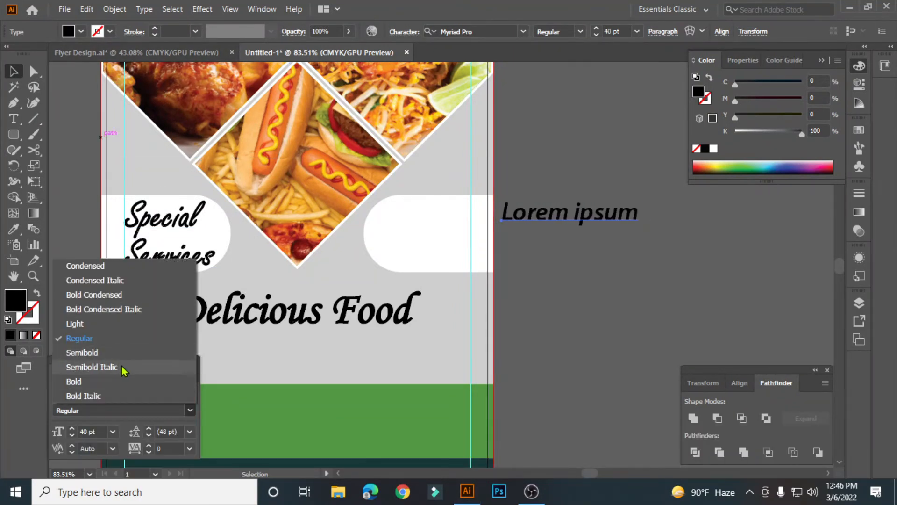
click(123, 367)
click(189, 393)
click(580, 32)
click(579, 132)
Step: Replace the placeholder text with "Discount" on the first line and "50% for 2" on the second
triple_click(582, 207)
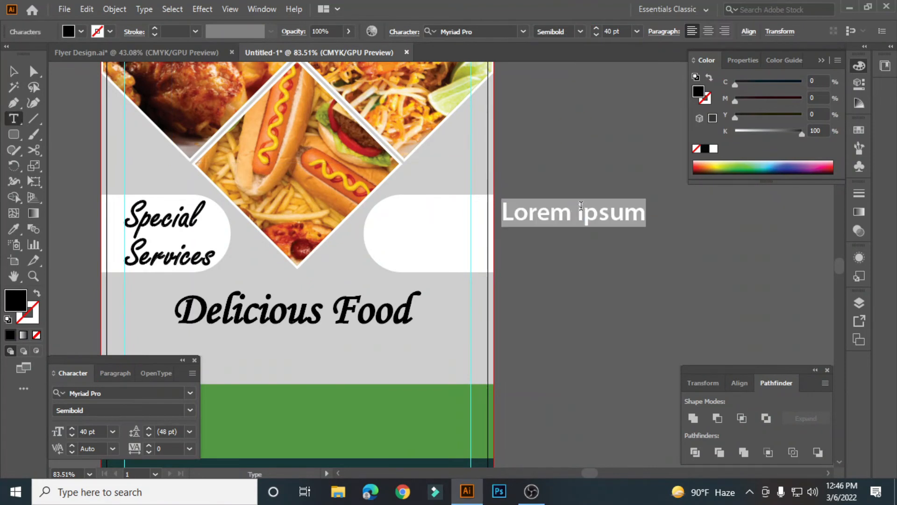
text(Discount)
key(Return)
text(50%)
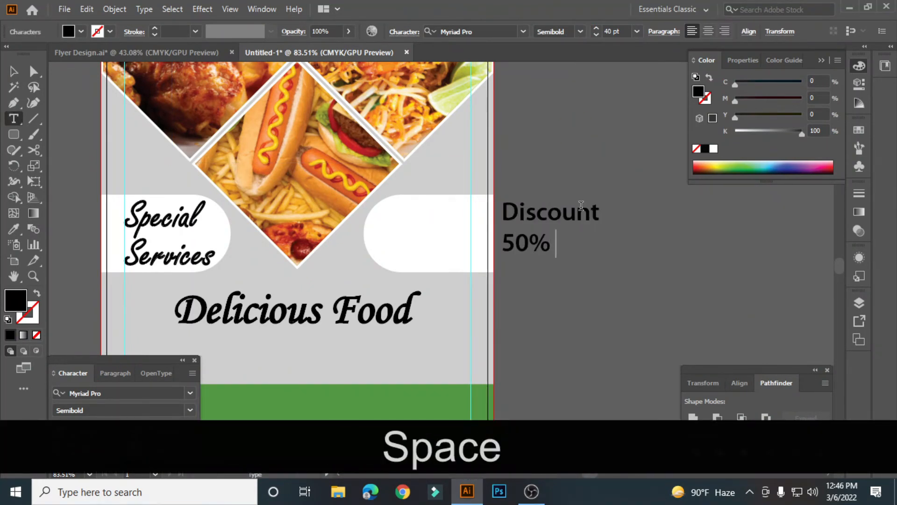
key(BackSpace)
text(for 2)
key(Escape)
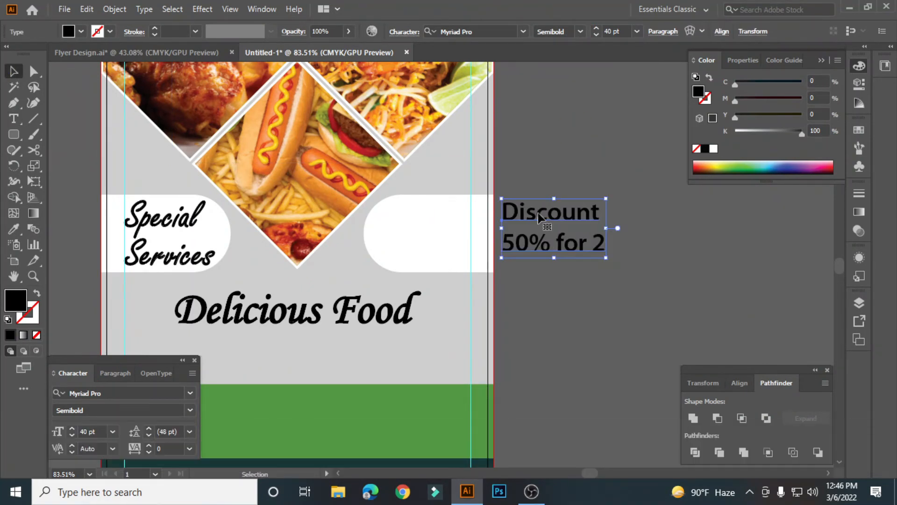
Step: Move the discount text onto the right white half-pill, scale it to about 37.1 pt and nudge it into the shape's middle
drag(581, 211, 459, 216)
drag(483, 263, 476, 258)
key(Up)
key(Right)
key(Down)
key(Left)
key(Down)
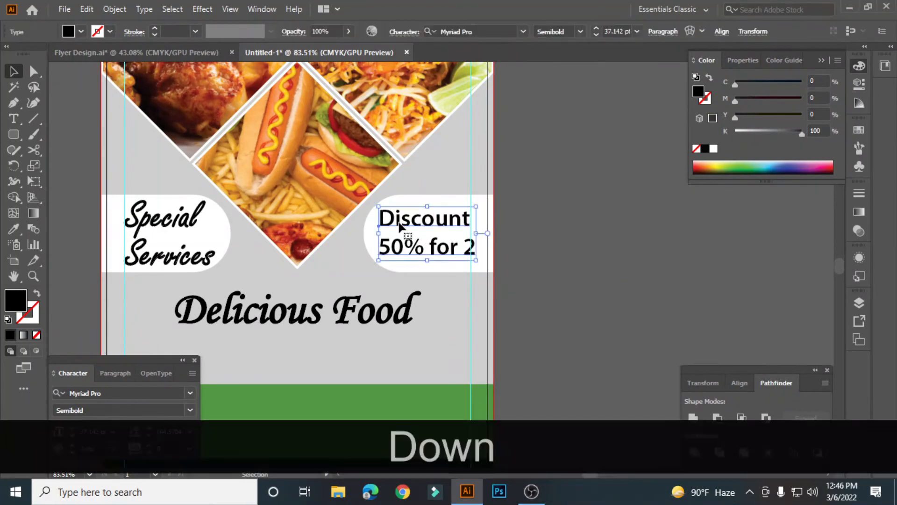
Step: Move the "Delicious Food" headline up slightly, closer to the white label shapes
click(423, 258)
drag(311, 312, 411, 251)
key(shift+Up)
key(shift+Up)
key(Down)
key(Down)
key(Down)
Step: Raise the top edges of the green and dark teal footer bands slightly and undo the stray last change
scroll(424, 263, down, 3)
click(415, 283)
click(411, 352)
drag(411, 340, 411, 334)
key(ctrl+shift+a)
drag(519, 243, 519, 243)
key(ctrl+z)
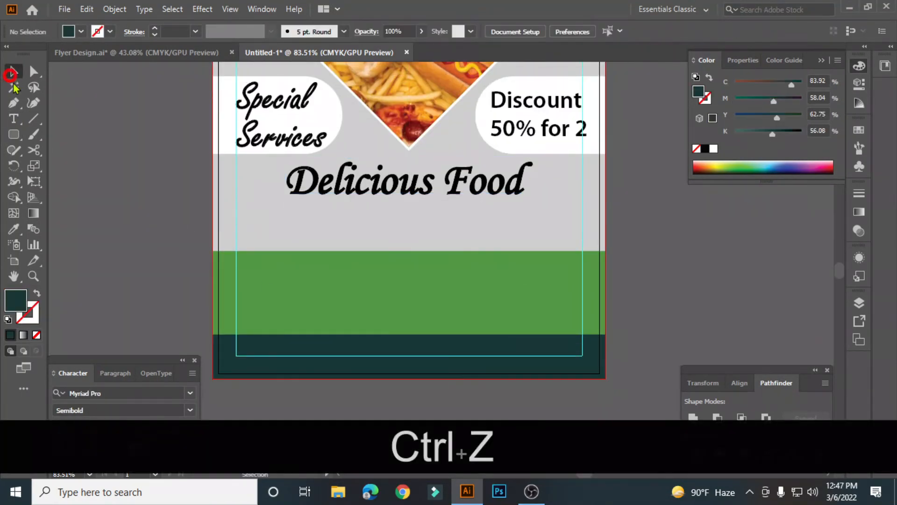
Step: Draw a guide-to-guide placeholder paragraph below the headline in Myriad Pro Regular, 12 pt with 15 pt leading
click(91, 432)
text(12)
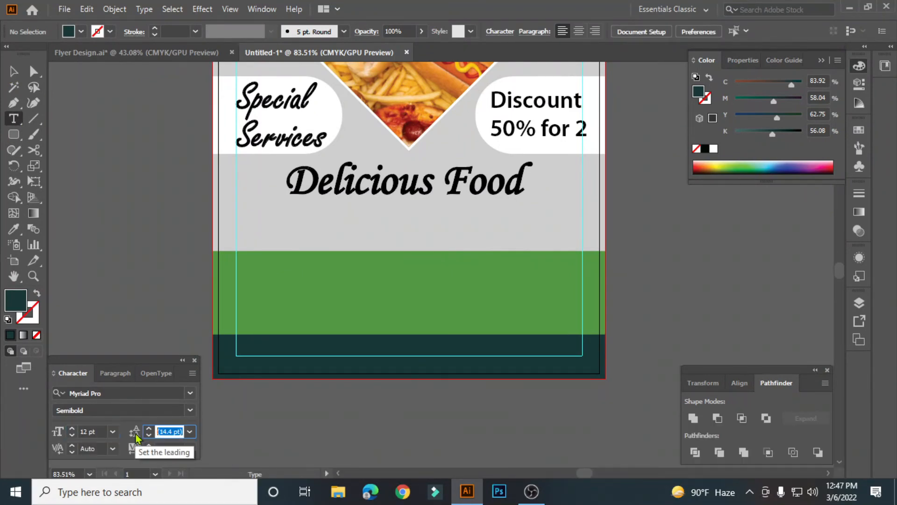
text(15)
key(Return)
drag(237, 200, 583, 246)
click(190, 410)
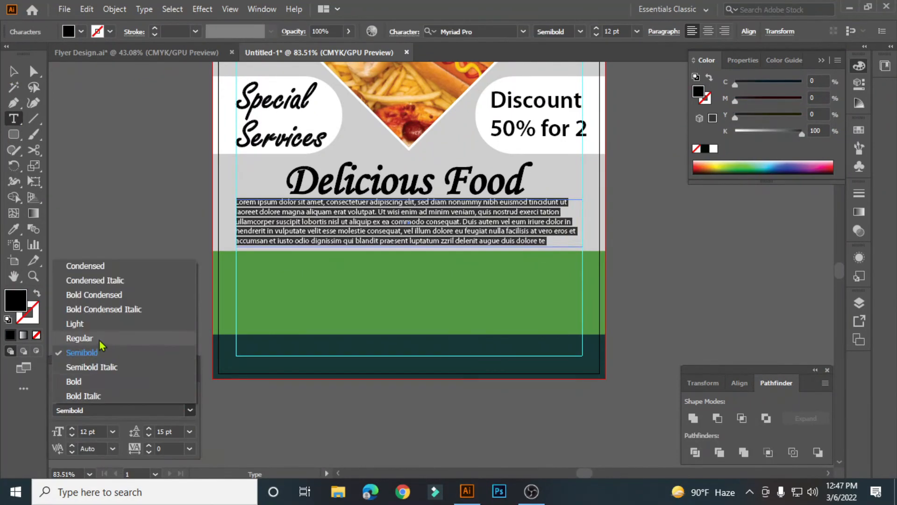
click(93, 339)
Step: Set the placeholder paragraph's leading to 18 pt and its tracking to 3
click(13, 72)
click(172, 444)
key(Up)
key(Up)
key(Up)
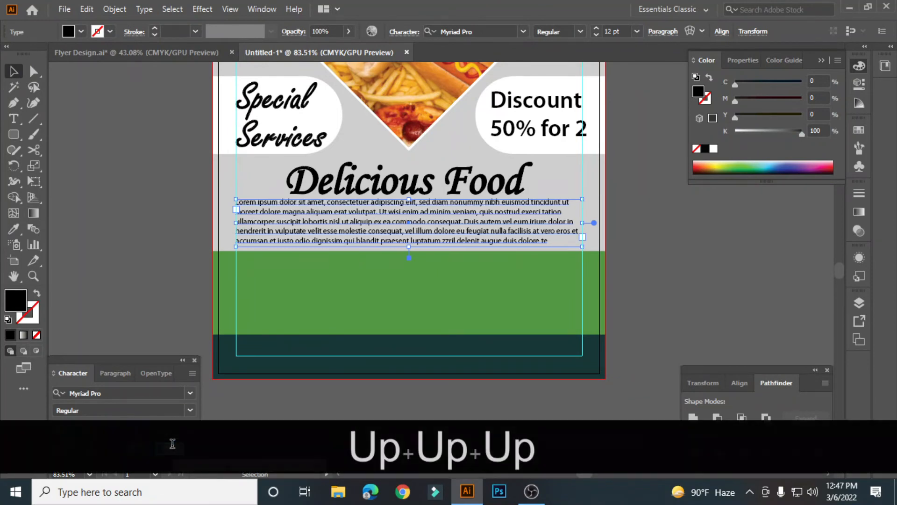
key(Up)
key(Down)
Step: Nudge the placeholder paragraph down a little from the headline
key(ctrl+KP_Add)
key(ctrl+KP_Add)
key(space)
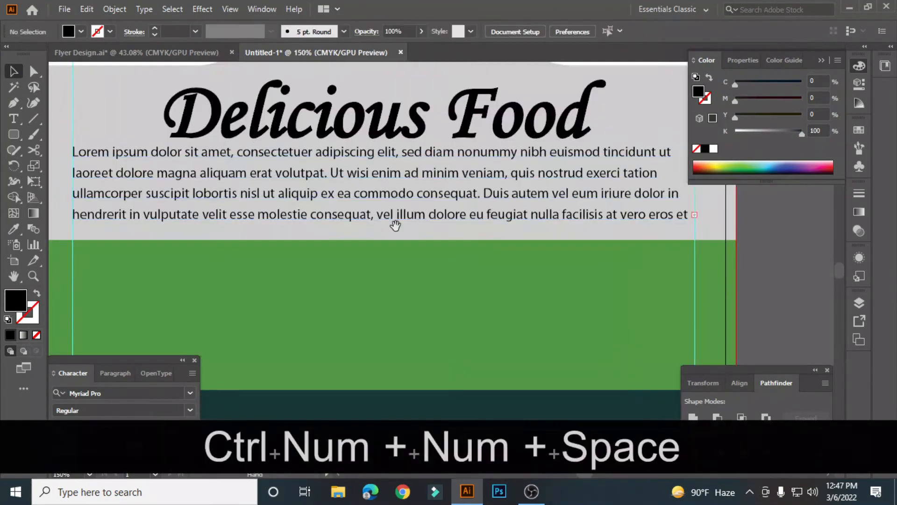
click(425, 282)
drag(395, 225, 386, 290)
key(Down)
key(Down)
key(Down)
Step: Increase the tracking of the paragraph's first line until it reaches the right margin guide
double_click(385, 244)
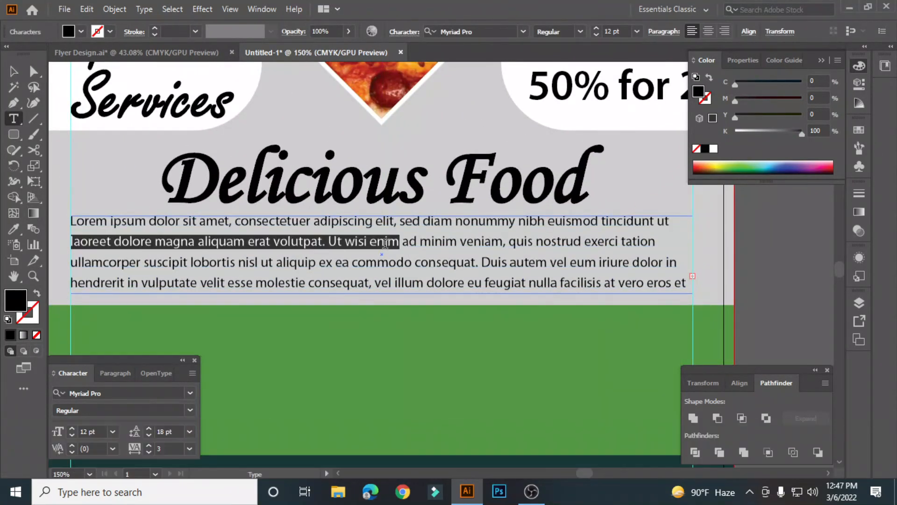
drag(671, 222, 61, 219)
click(165, 448)
key(Up)
key(Up)
key(Up)
key(Up)
key(Up)
key(Up)
key(Up)
key(Up)
key(Up)
key(Up)
key(Up)
key(Up)
Step: Adjust the tracking of the paragraph's second line so it ends at the right margin guide
drag(658, 244, 70, 244)
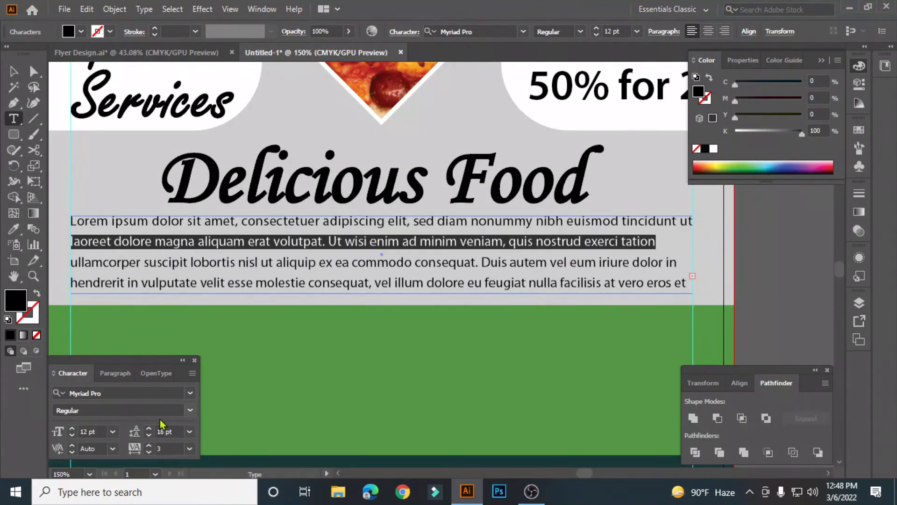
click(166, 447)
key(Up)
key(Down)
key(Down)
key(Up)
key(Up)
Step: Raise the tracking of the paragraph's third line to 14 so it fills the full width
drag(676, 263, 71, 269)
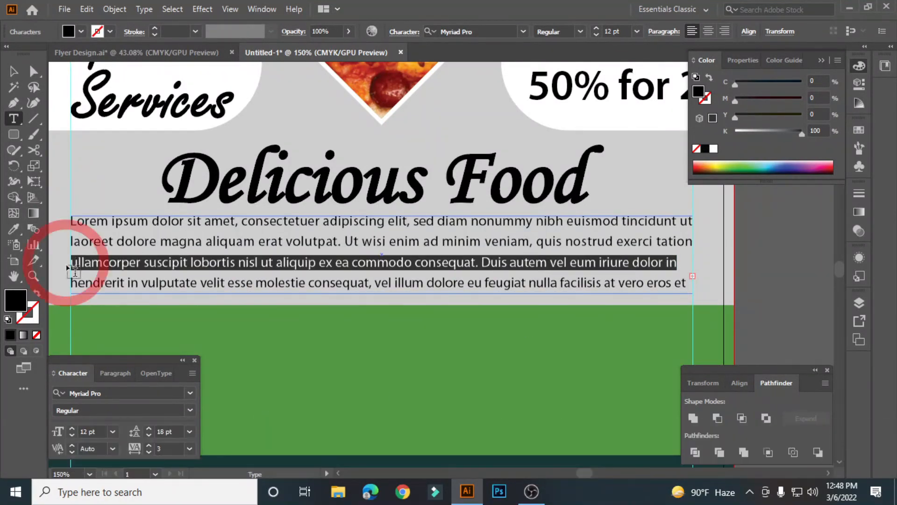
click(166, 448)
key(Up)
key(Up)
key(Up)
key(Up)
key(Up)
key(Up)
key(Up)
key(Up)
key(Up)
key(Up)
key(Up)
Step: Nudge the justified paragraph down slightly between the headline and the green band, then deselect it
click(14, 72)
key(ctrl+minus)
key(ctrl+minus)
click(512, 267)
key(Down)
key(Down)
click(608, 289)
Step: Move the QR code from beside the artboard into the green band, against the left margin guide
scroll(383, 279, down, 2)
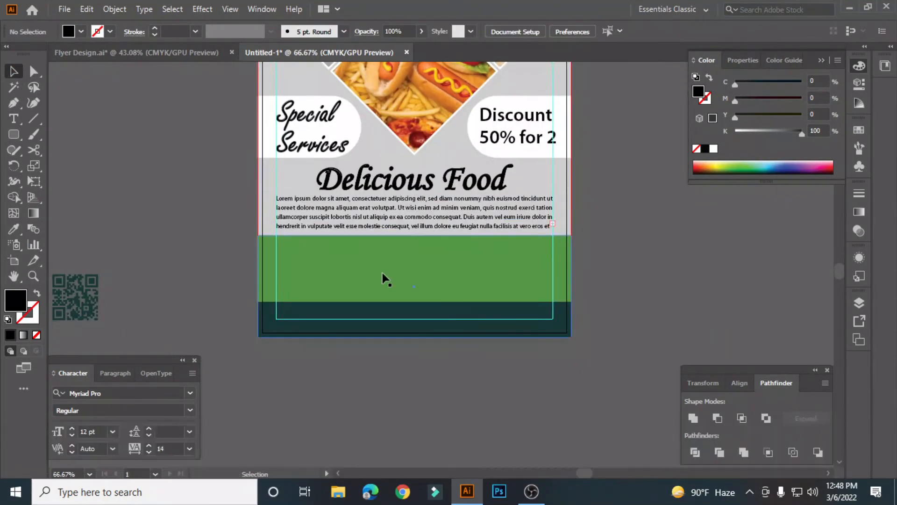
key(space)
drag(383, 278, 554, 317)
key(z)
drag(519, 281, 467, 279)
key(space)
drag(599, 228, 541, 229)
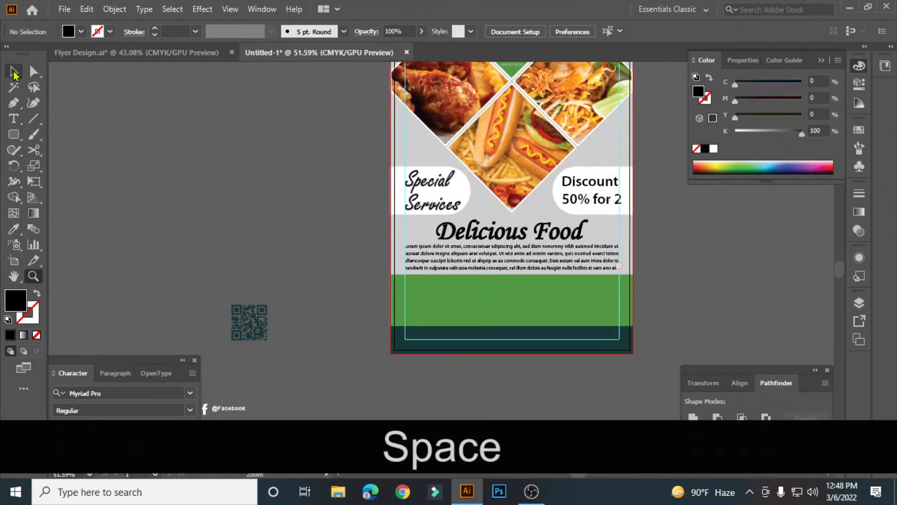
click(14, 72)
scroll(243, 255, down, 3)
drag(243, 254, 418, 236)
Step: Bring the QR code to the front and nudge it up within the green band
key(ctrl+plus)
key(ctrl+plus)
right_click(441, 275)
click(612, 209)
key(Up)
key(Up)
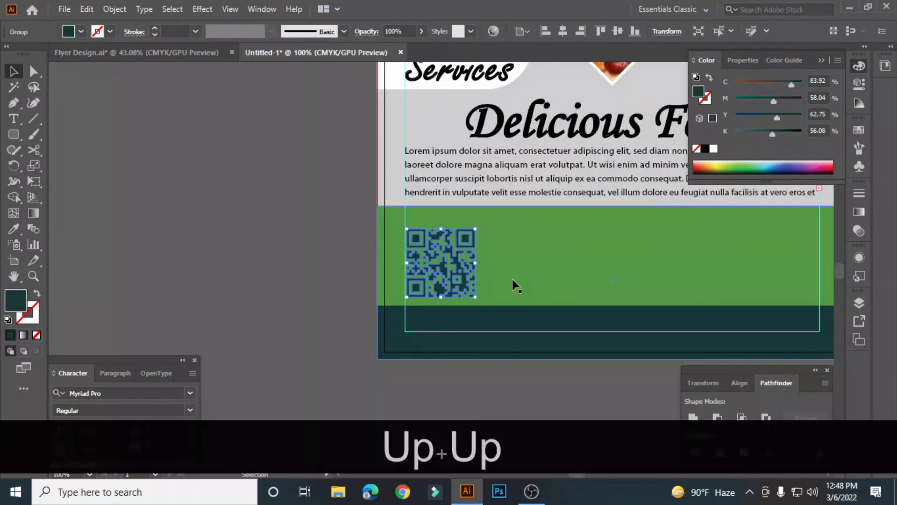
key(Up)
key(Up)
click(291, 290)
key(space)
drag(608, 252, 581, 257)
scroll(701, 210, up, 4)
drag(722, 200, 544, 322)
scroll(551, 234, down, 3)
key(ctrl+z)
key(ctrl+z)
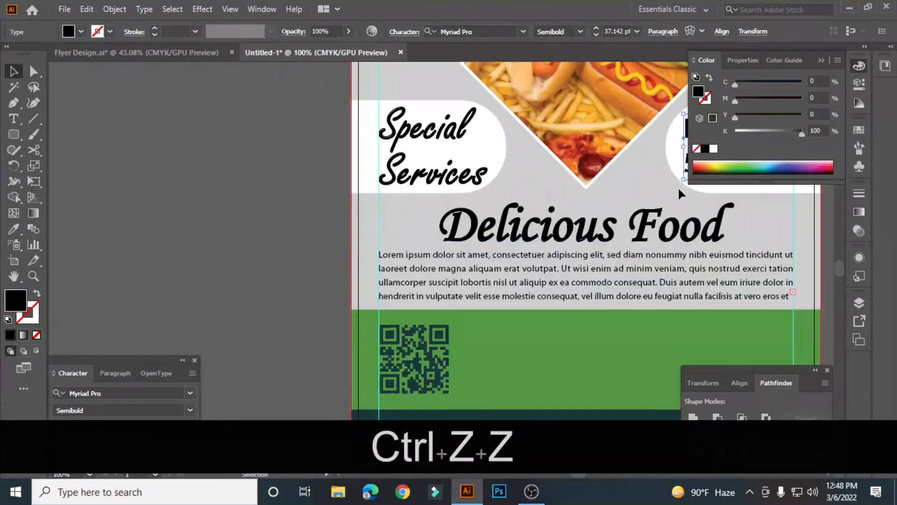
Step: Duplicate the discount text and place the copy in the green band beside the QR code
scroll(679, 189, up, 3)
drag(748, 255, 273, 283)
scroll(273, 261, down, 5)
drag(292, 135, 538, 312)
Step: Replace the copied discount text with "Order Now"
key(t)
click(509, 309)
key(ctrl+a)
key(BackSpace)
text(p)
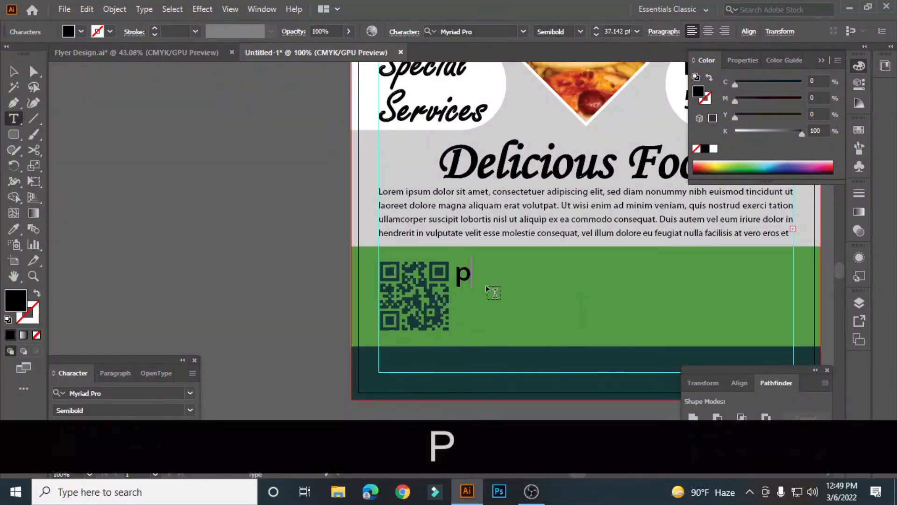
text(rder Now)
Step: Nudge the "Order Now" text down slightly beside the QR code
click(14, 72)
key(Down)
key(Down)
key(Down)
key(Down)
key(Down)
key(Down)
key(Down)
key(Down)
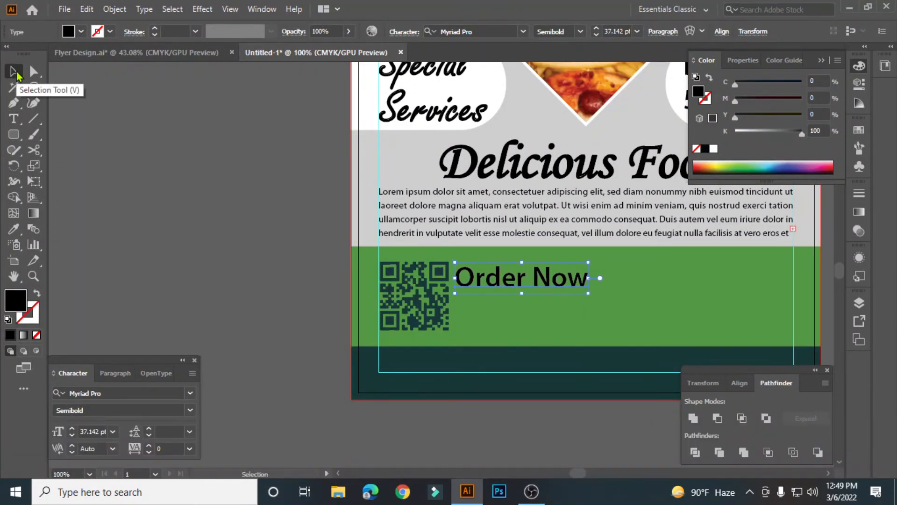
Step: Add the phone number as a second line under "Order Now" and tighten the line spacing
key(t)
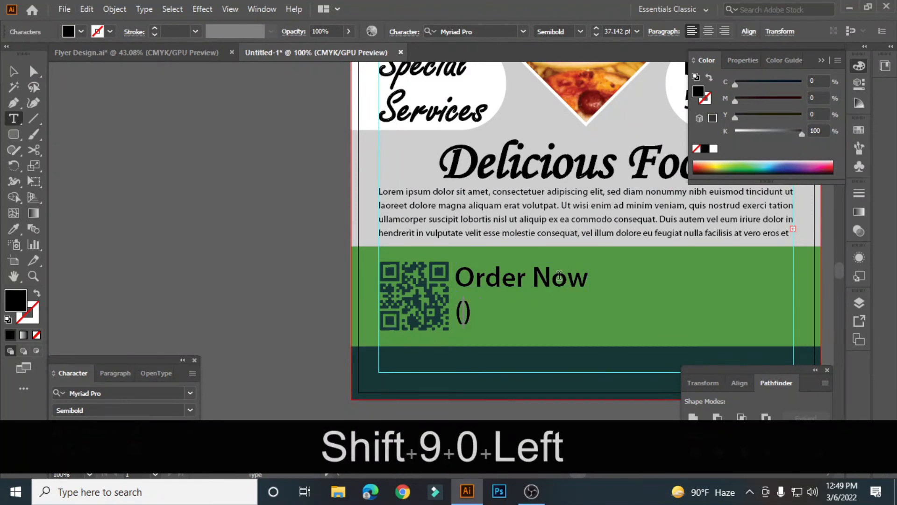
text((+1) 238-790)
click(15, 72)
key(Down)
key(Down)
key(Down)
key(Down)
key(Down)
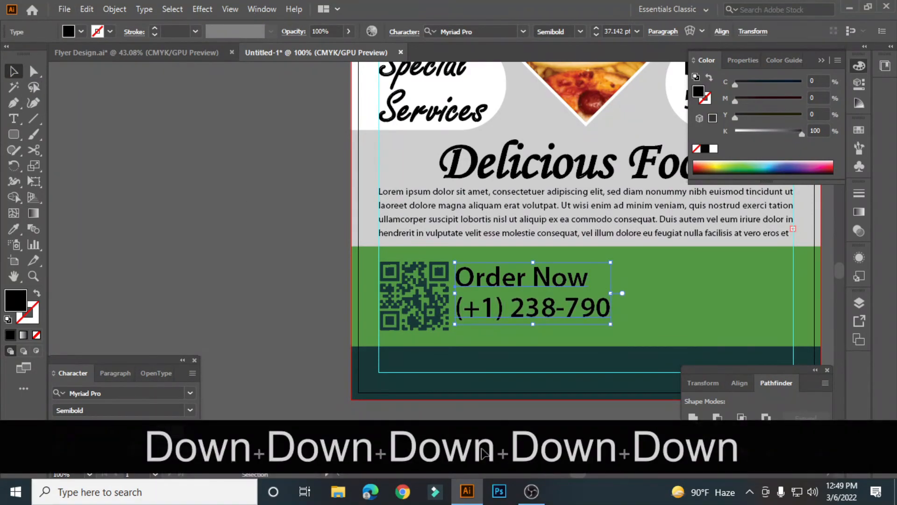
Step: Change the fill colour of the order text to white
double_click(15, 299)
drag(280, 157, 276, 157)
key(Return)
click(206, 220)
Step: Draw a vertical divider line with a white stroke in the green band, right of the order text
key(space)
drag(632, 301, 453, 270)
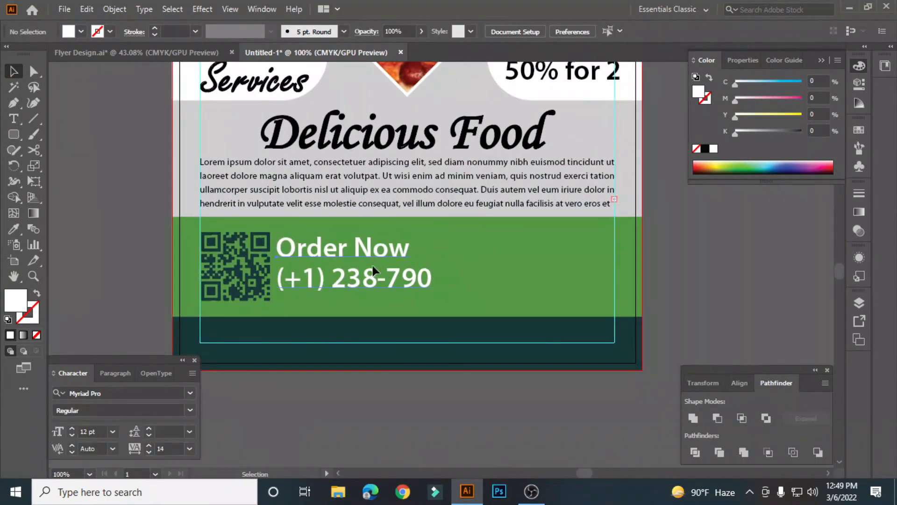
click(372, 271)
key(backslash)
drag(439, 223, 439, 310)
click(34, 319)
click(11, 334)
Step: Nudge the white divider line left, closer to the order text, and deselect it
click(14, 72)
click(476, 247)
click(440, 277)
key(Left)
key(Left)
key(Left)
key(Left)
key(Left)
key(Left)
key(Left)
key(Left)
key(Left)
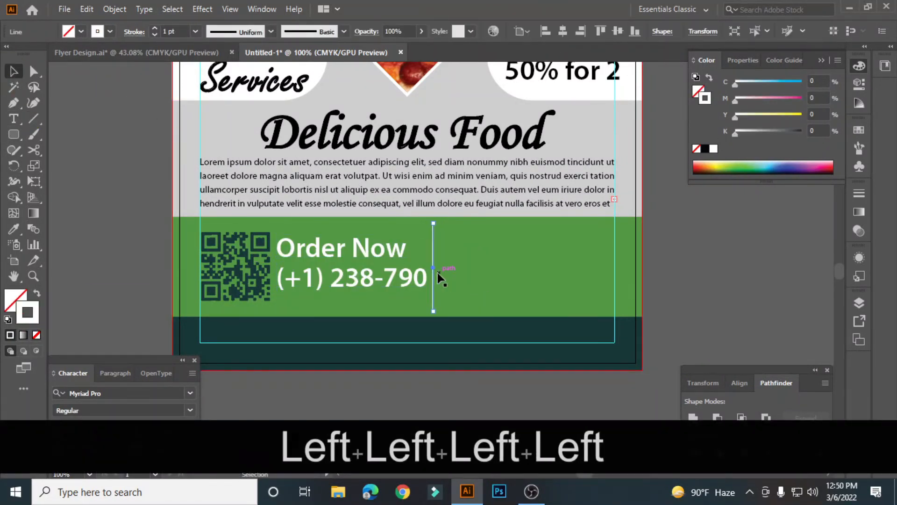
click(449, 281)
Step: Add a line of text right of the divider, set it to Arial Bold and enlarge it to about 34 pt
key(t)
click(446, 229)
click(117, 393)
text(Ari)
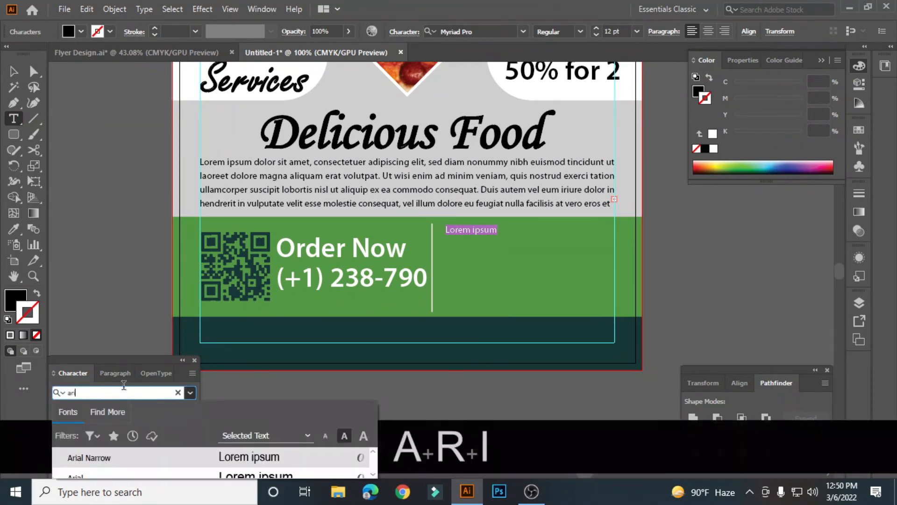
key(Down)
key(Return)
click(190, 410)
click(104, 367)
click(14, 72)
drag(505, 237, 614, 256)
Step: Replace the placeholder right of the divider with the heading "OUR RESTAURANT"
triple_click(491, 237)
text(Our Re)
key(BackSpace)
key(BackSpace)
key(BackSpace)
key(BackSpace)
key(BackSpace)
key(BackSpace)
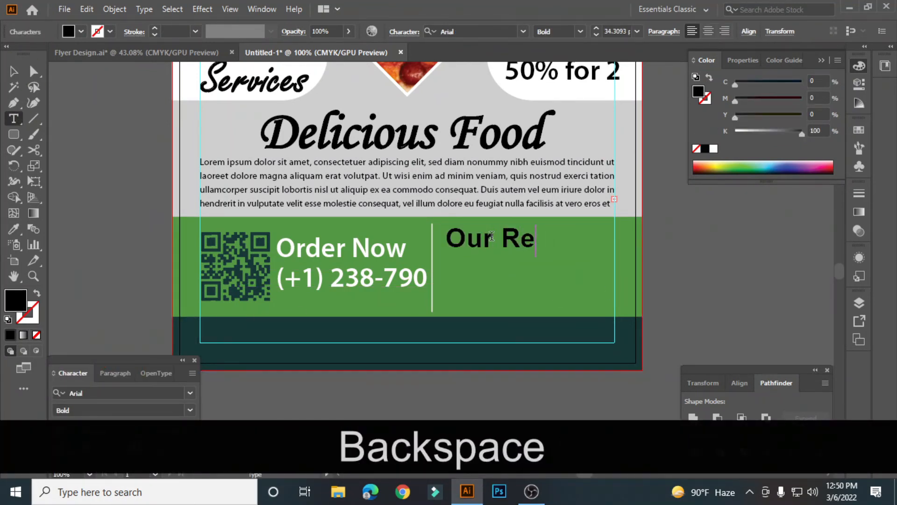
text(OUR RESTAURANT)
Step: Scale the "OUR RESTAURANT" heading to about 24 pt and position it between the divider and the right margin guide
click(14, 72)
drag(695, 257, 615, 246)
key(Up)
key(Down)
key(Down)
key(Down)
key(shift+Up)
key(shift+Up)
double_click(437, 240)
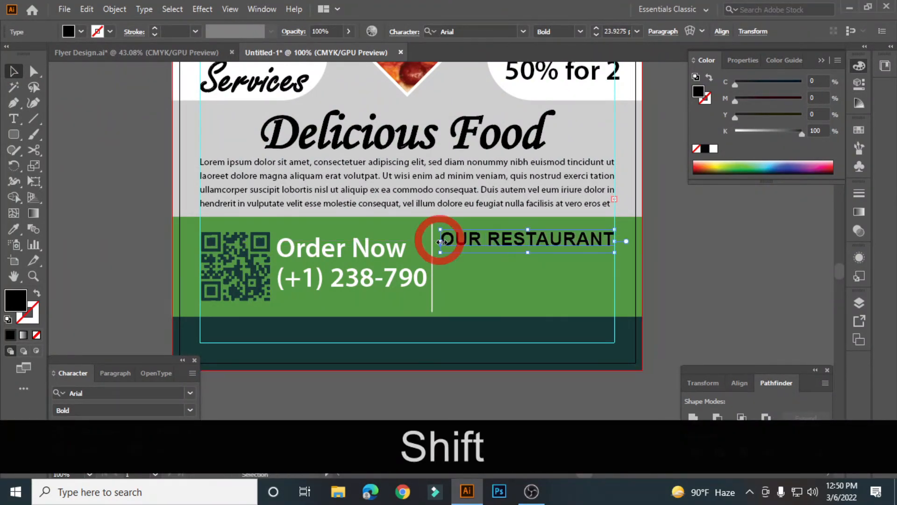
Step: Align the top of the "OUR RESTAURANT" heading with the top of the QR code
double_click(475, 161)
click(473, 242)
shift+click(400, 250)
click(478, 32)
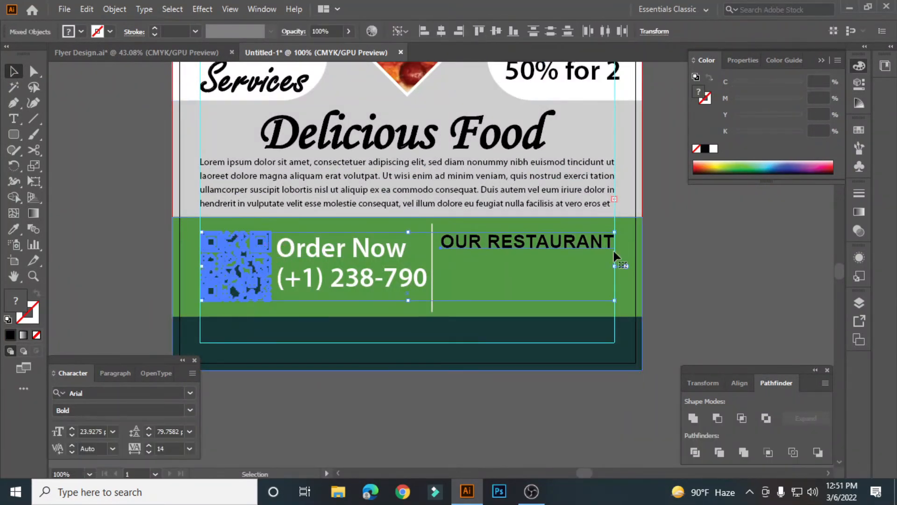
click(673, 267)
Step: Draw a 12 pt placeholder text area under the "OUR RESTAURANT" heading, adjust its line spacing and copy its text
key(t)
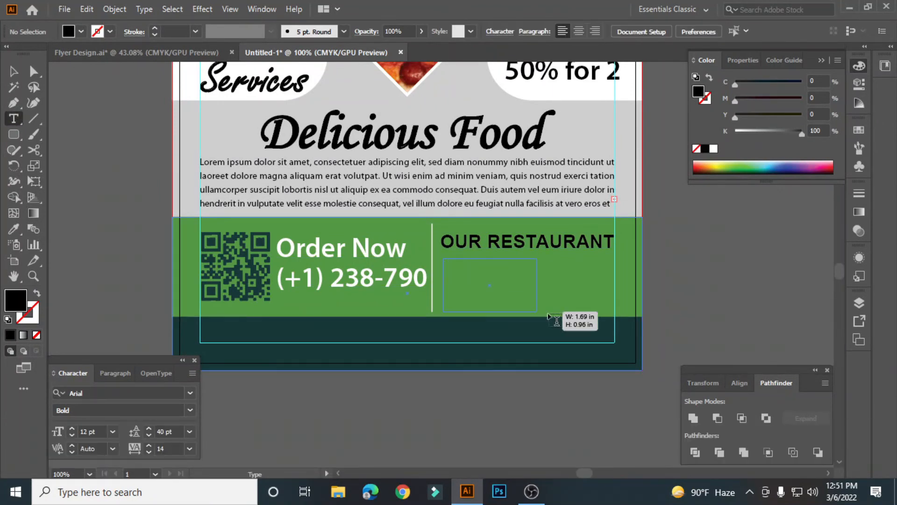
drag(549, 317, 613, 311)
key(alt+Down)
key(alt+Down)
key(alt+Down)
key(ctrl+c)
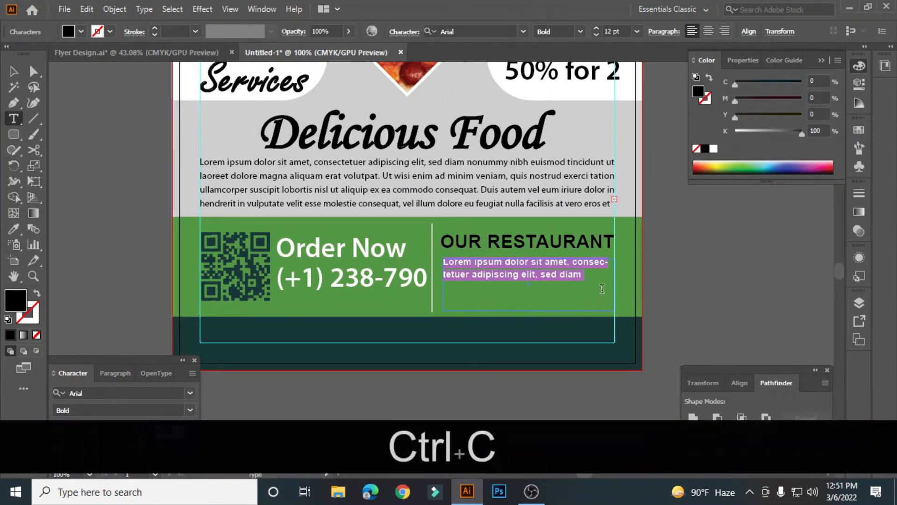
key(ctrl+v)
key(ctrl+z)
key(ctrl+z)
key(ctrl+z)
key(ctrl+z)
Step: Append the copied placeholder text after "sed diam" and set the restaurant paragraph to Arial Regular
key(Right)
key(Right)
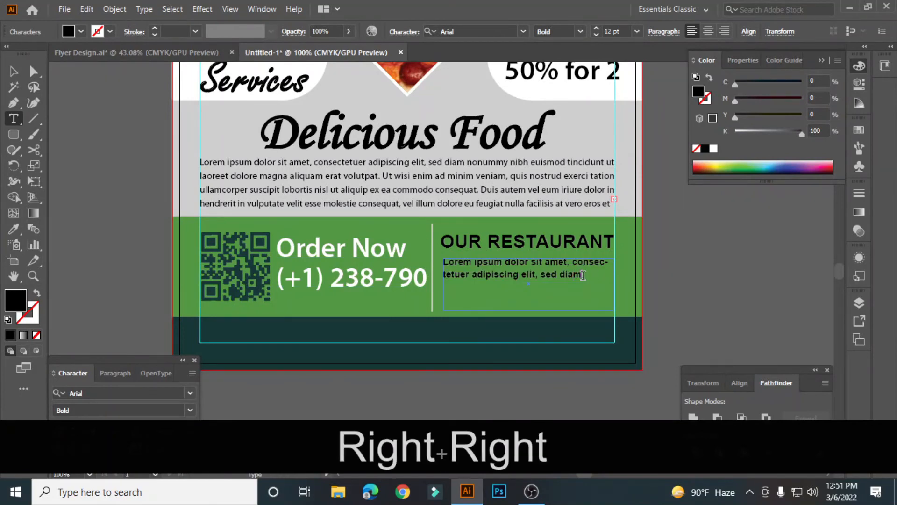
key(ctrl+v)
click(13, 72)
click(190, 410)
click(140, 338)
Step: Widen the tracking of the restaurant paragraph's first line so it spans the text area
key(ctrl+plus)
key(ctrl+plus)
double_click(586, 237)
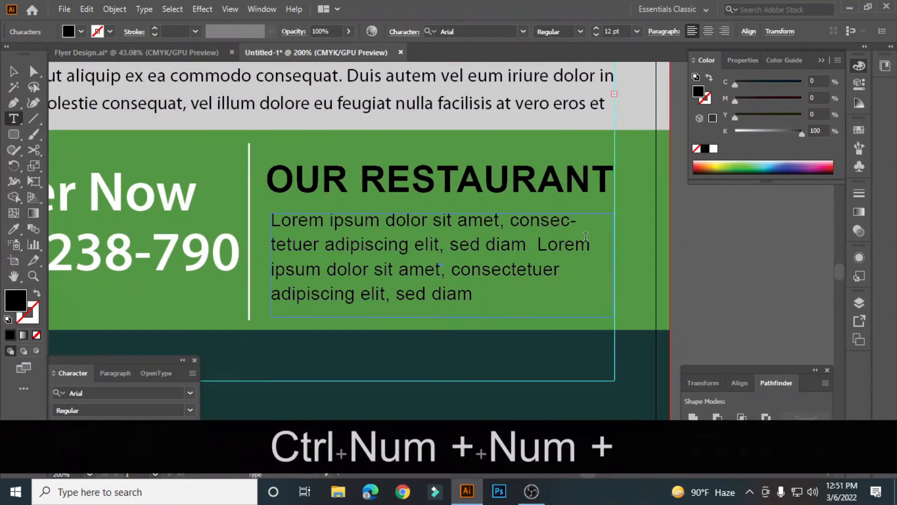
drag(580, 222, 271, 222)
click(167, 450)
key(Up)
key(Up)
key(Up)
key(Up)
key(Up)
key(Up)
key(Up)
key(Up)
key(Up)
key(Up)
key(Up)
key(Up)
key(Up)
key(Up)
key(Up)
key(Up)
key(Up)
key(Up)
key(Up)
key(Up)
Step: Widen the tracking of the paragraph's second line, starting with "tetuer", to match the width of the first
drag(591, 244, 271, 245)
click(168, 449)
key(Up)
key(Up)
key(Up)
key(Up)
key(Up)
key(Up)
key(Up)
key(Up)
key(Up)
key(Up)
key(Up)
key(Up)
key(Up)
key(Up)
key(Up)
key(Up)
key(Up)
key(Up)
key(Up)
key(Up)
Step: Widen the tracking of the third line, "ipsum dolor sit amet, consectetuer", to the full text area width and deselect
drag(560, 270, 272, 270)
click(173, 450)
key(Up)
key(Up)
key(Up)
key(Up)
key(Up)
key(Up)
key(Up)
key(Up)
key(Up)
key(Up)
key(Up)
key(Up)
key(Up)
key(Up)
key(Up)
key(Up)
key(Up)
key(Up)
key(Up)
key(Up)
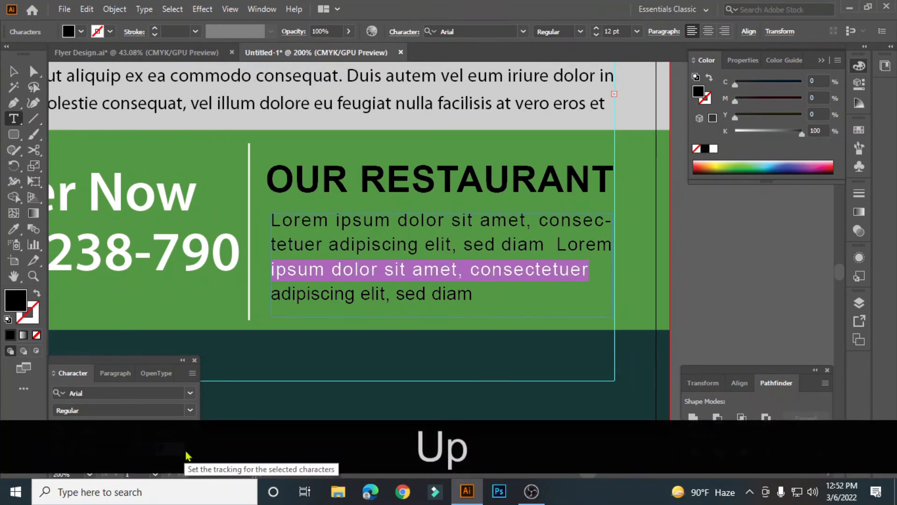
key(Up)
key(Up)
key(Up)
key(Up)
key(Up)
key(Up)
key(Up)
key(Up)
key(Up)
key(Up)
key(Up)
key(Up)
key(Up)
key(Up)
key(Up)
key(Up)
key(Up)
key(Up)
key(Up)
key(Up)
click(13, 72)
key(ctrl+minus)
key(ctrl+minus)
key(ctrl+minus)
click(578, 178)
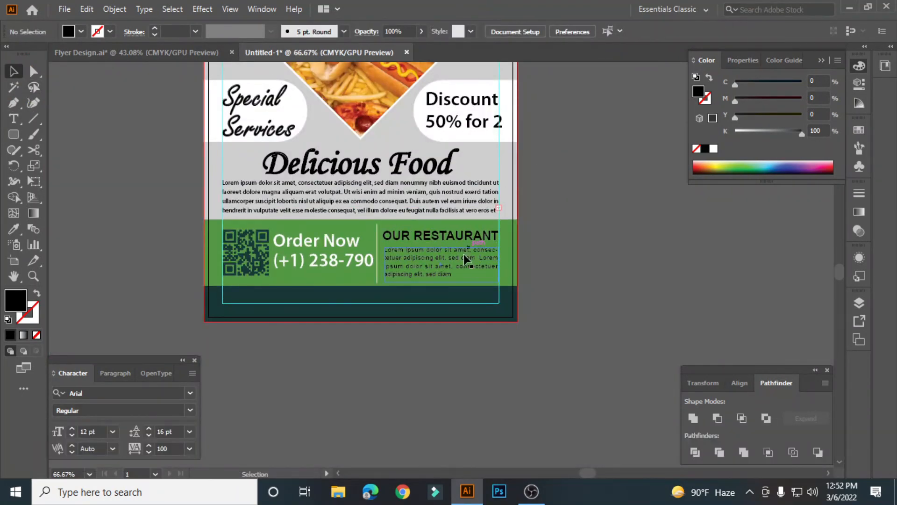
Step: Change the fill colour of the restaurant paragraph to white
click(464, 255)
double_click(15, 301)
drag(338, 293, 274, 154)
click(586, 163)
click(632, 294)
Step: Move the group of social media icons and handles from beside the artboard into the dark footer strip
key(ctrl+minus)
drag(349, 232, 565, 243)
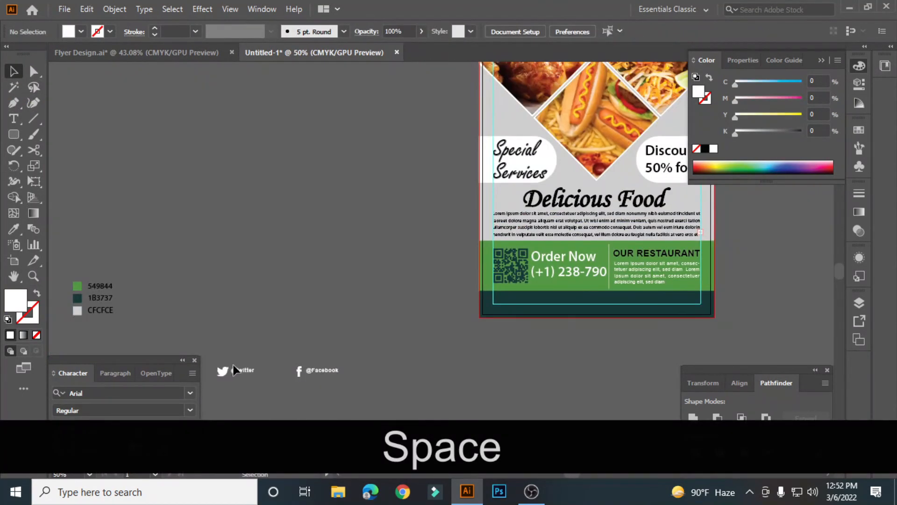
click(238, 371)
drag(240, 378, 607, 304)
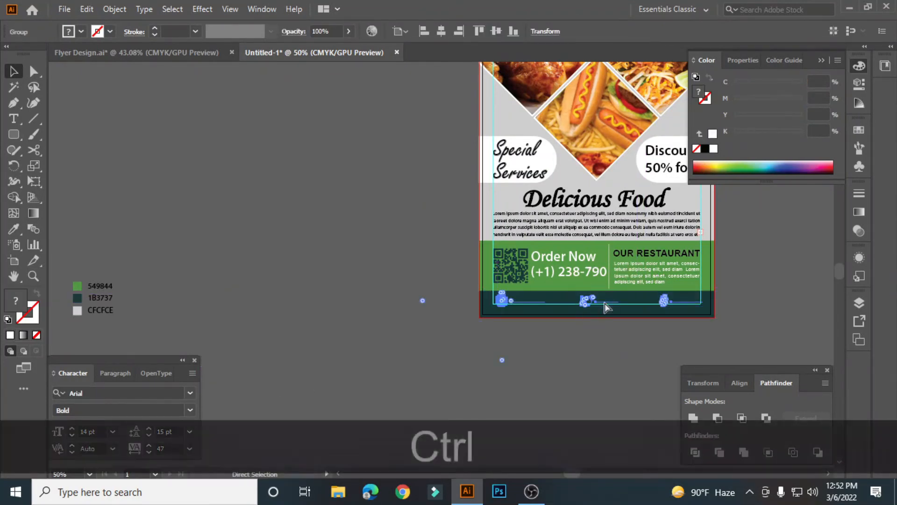
Step: Bring the social media icons and handles group to the front, above the dark footer strip
key(ctrl+KP_Add)
right_click(426, 274)
mouse_move(495, 207)
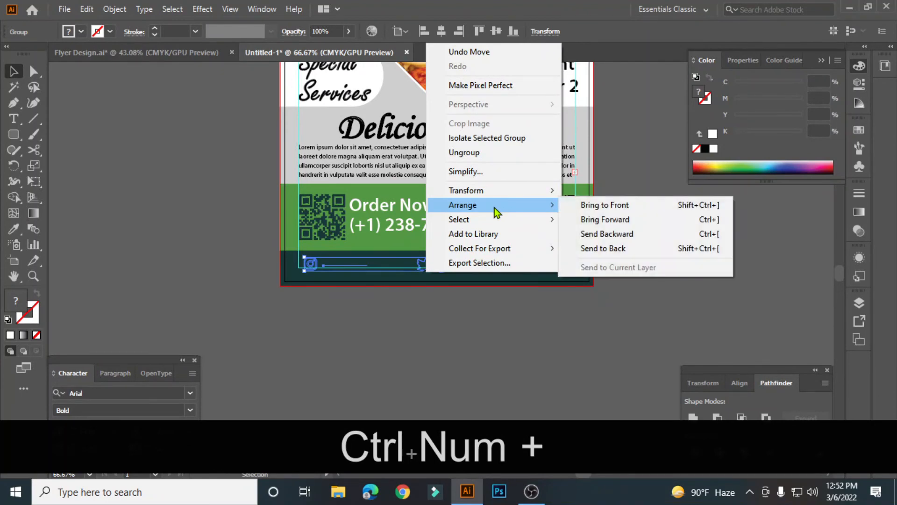
click(615, 203)
Step: Nudge the social media group slightly left and up until the Instagram icon meets the left margin guide, and deselect it
key(ctrl+KP_Add)
key(ctrl+KP_Add)
key(ctrl+KP_Add)
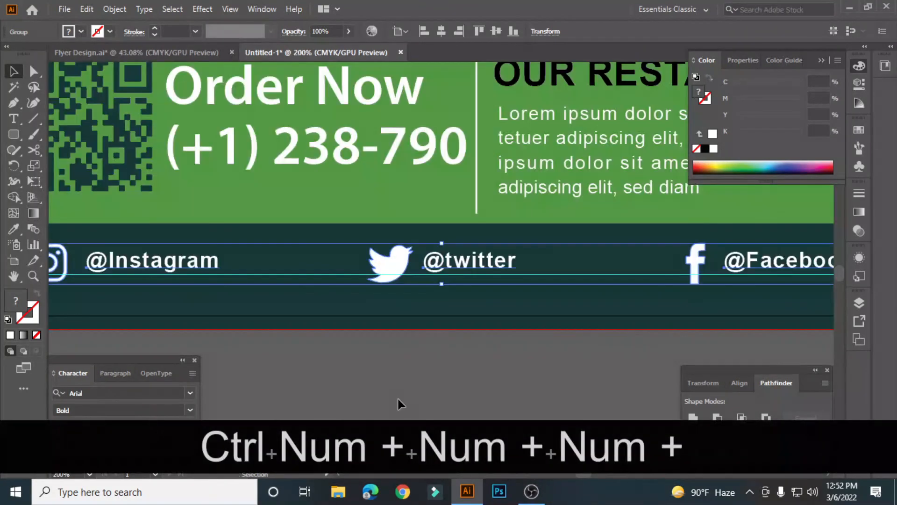
key(space)
drag(273, 318, 412, 314)
key(Left)
key(Left)
key(Left)
key(Left)
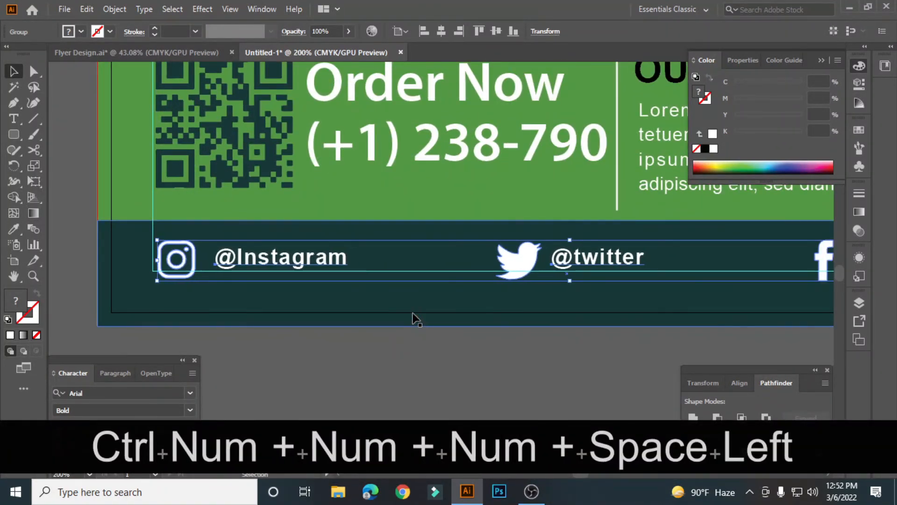
key(Up)
key(Up)
key(Up)
key(Down)
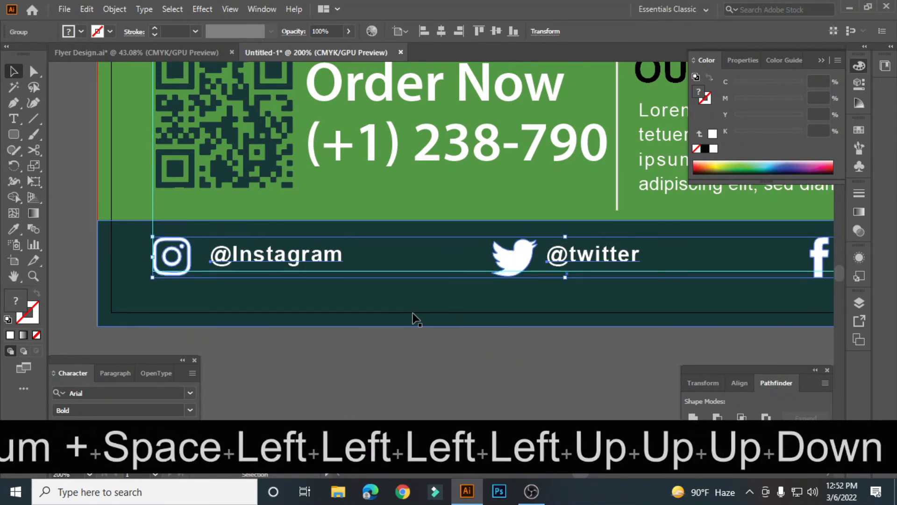
key(ctrl+KP_Subtract)
key(ctrl+KP_Subtract)
click(622, 312)
Step: Examine the whole flyer layout, from the logo and food photos down to the footer with the social media handles
scroll(620, 313, up, 8)
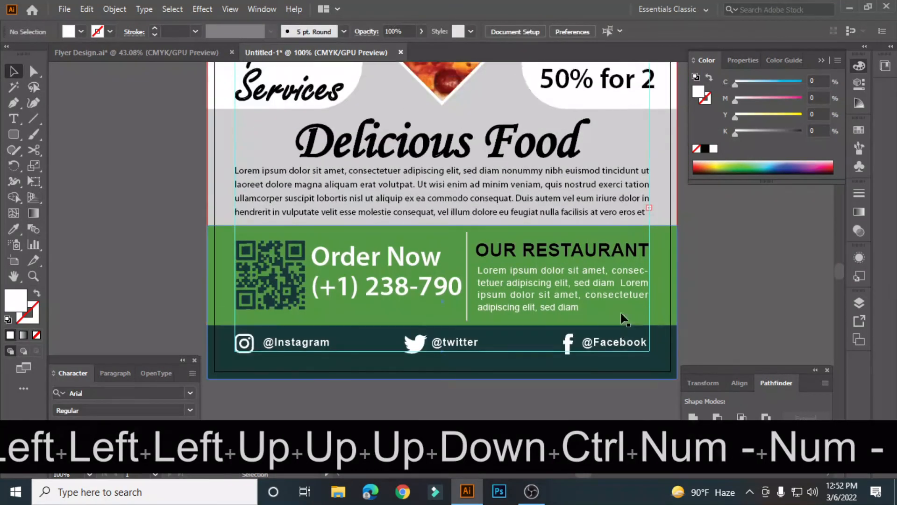
key(ctrl+KP_Subtract)
key(ctrl+KP_Subtract)
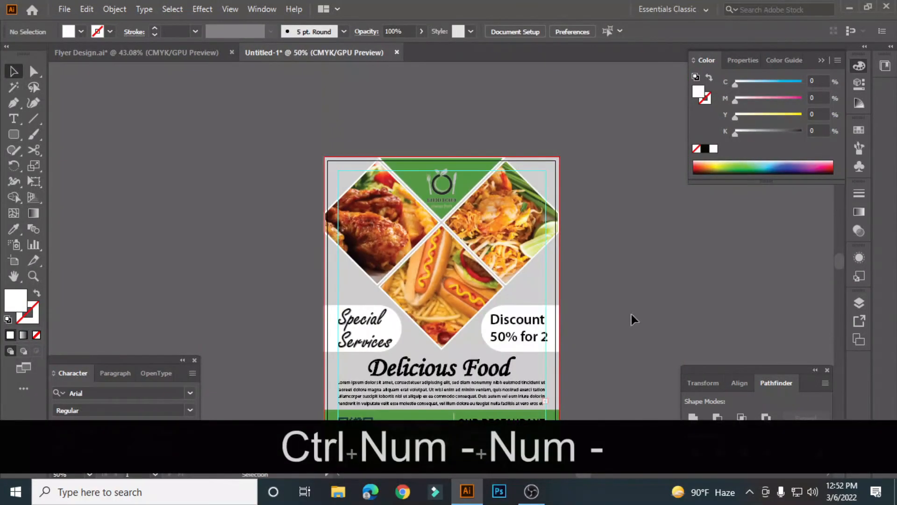
key(space)
drag(496, 330, 493, 302)
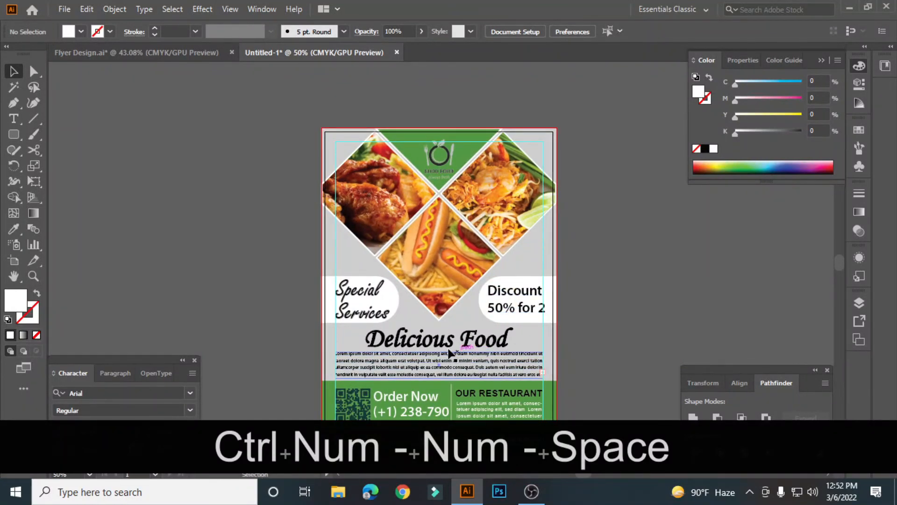
scroll(447, 275, down, 3)
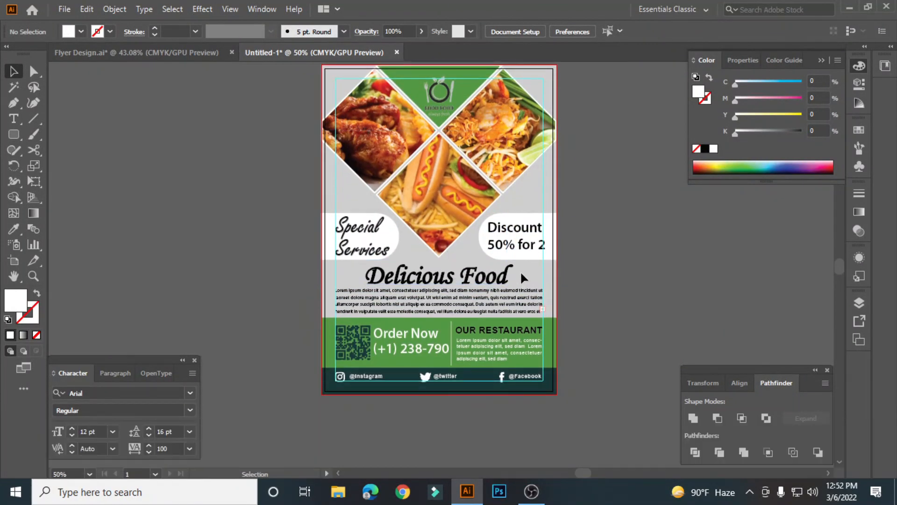
key(ctrl+KP_Add)
key(space)
drag(305, 267, 296, 301)
key(ctrl+KP_0)
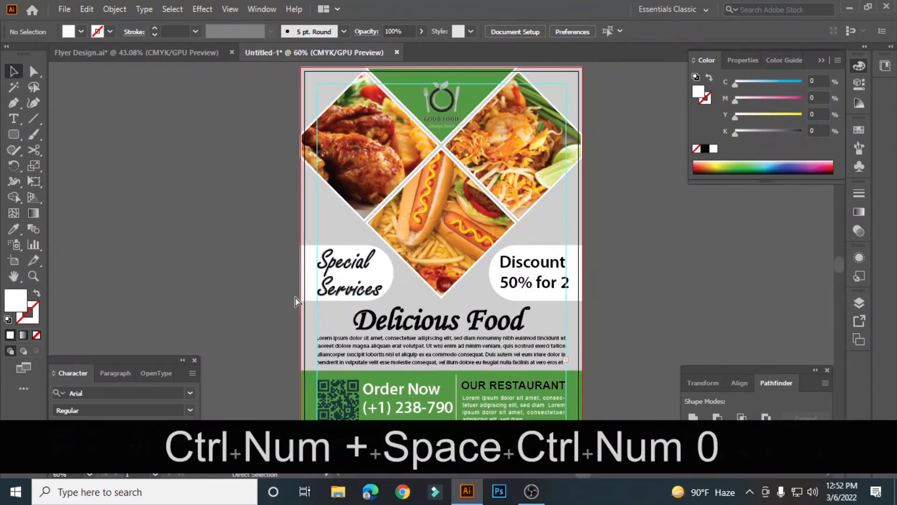